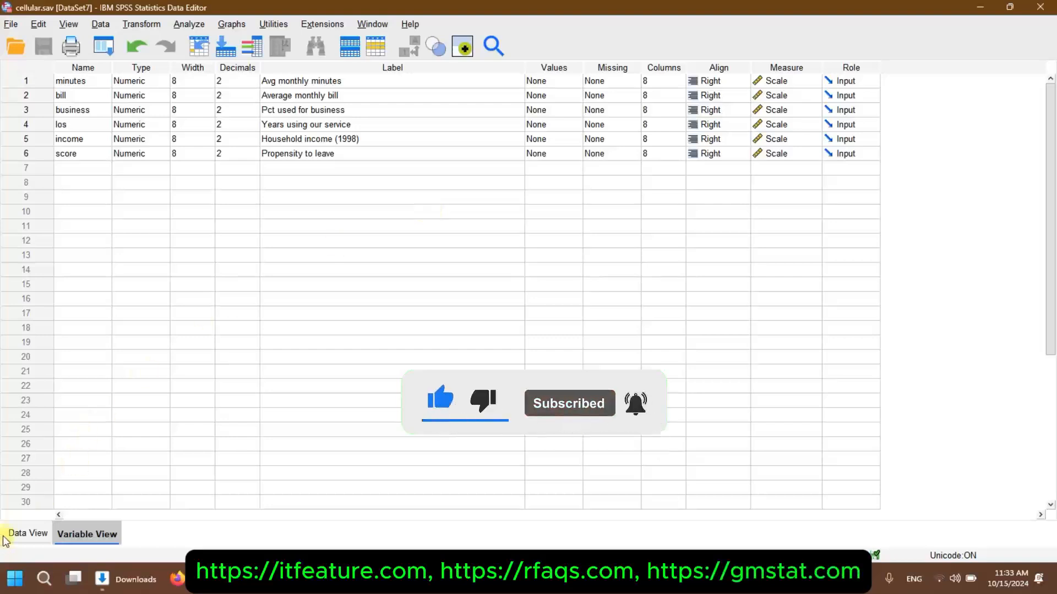
Step: Examine the data values of the minutes, bill, business, los and score variables against their variable definitions
click(20, 534)
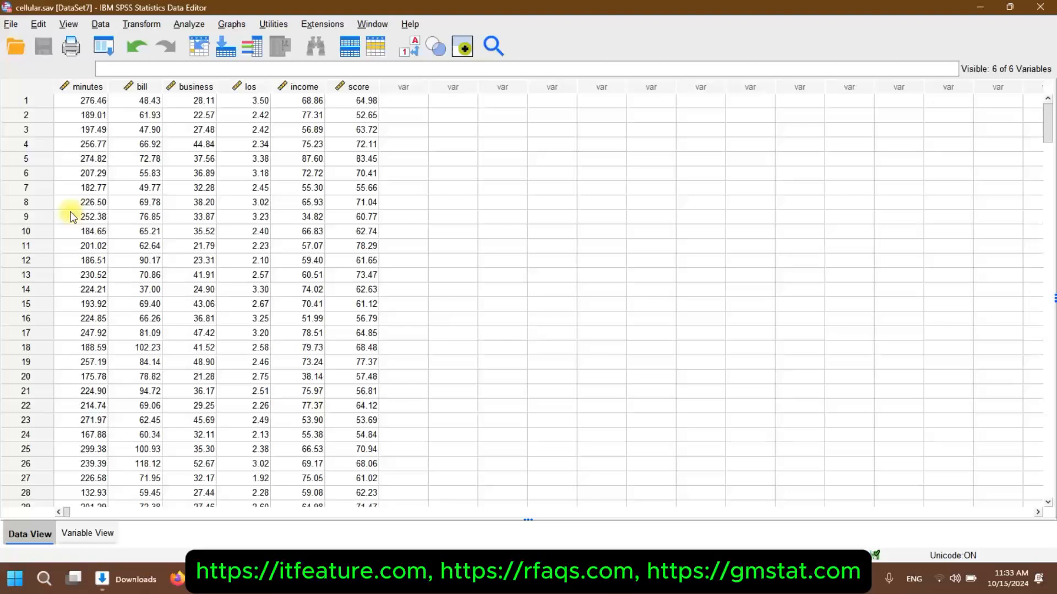
click(87, 87)
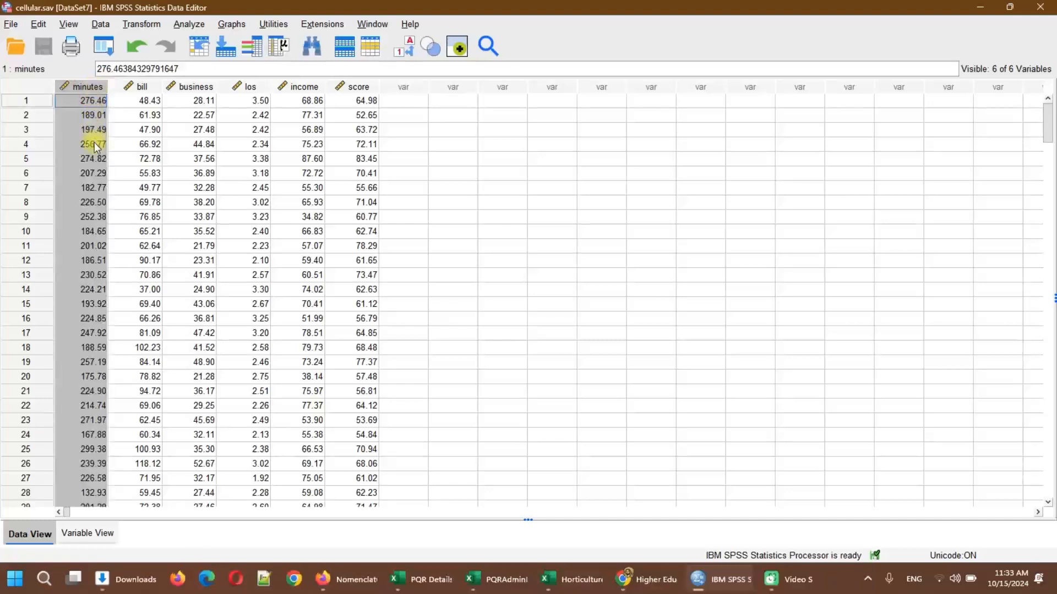
click(91, 532)
click(311, 95)
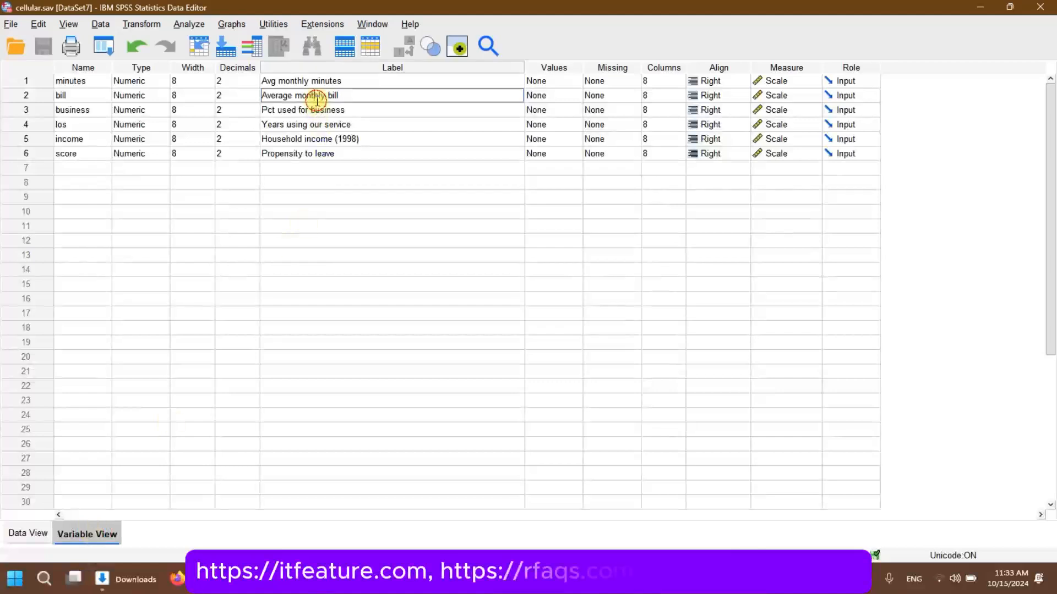
click(29, 537)
click(115, 379)
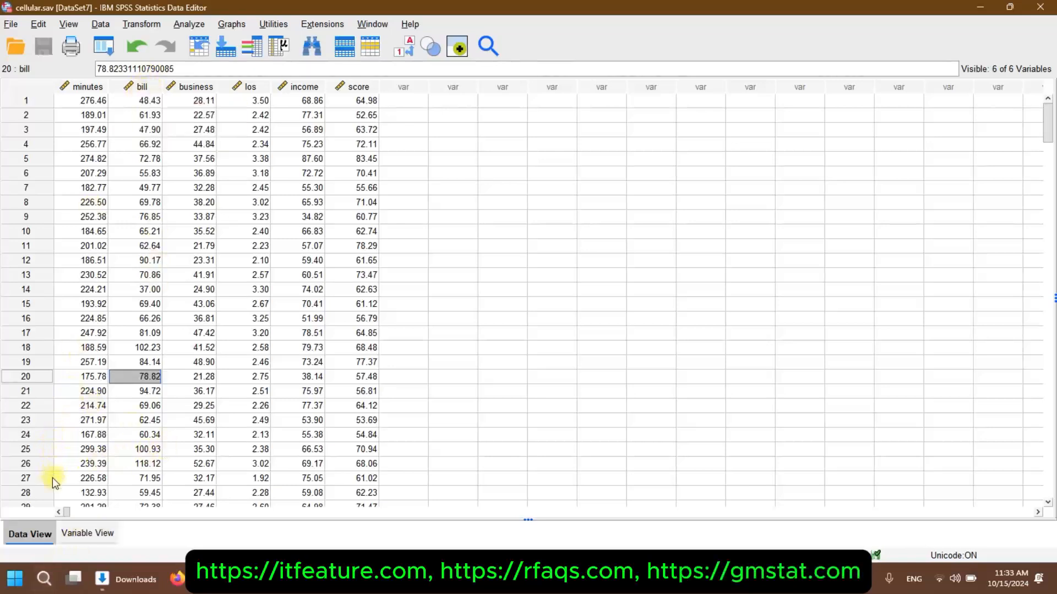
click(90, 532)
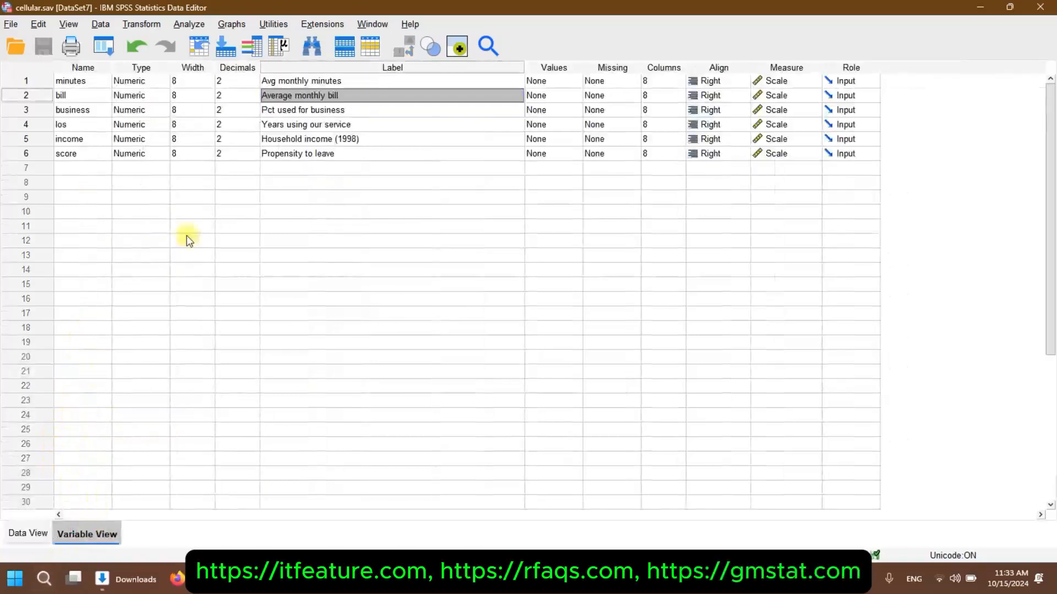
click(282, 110)
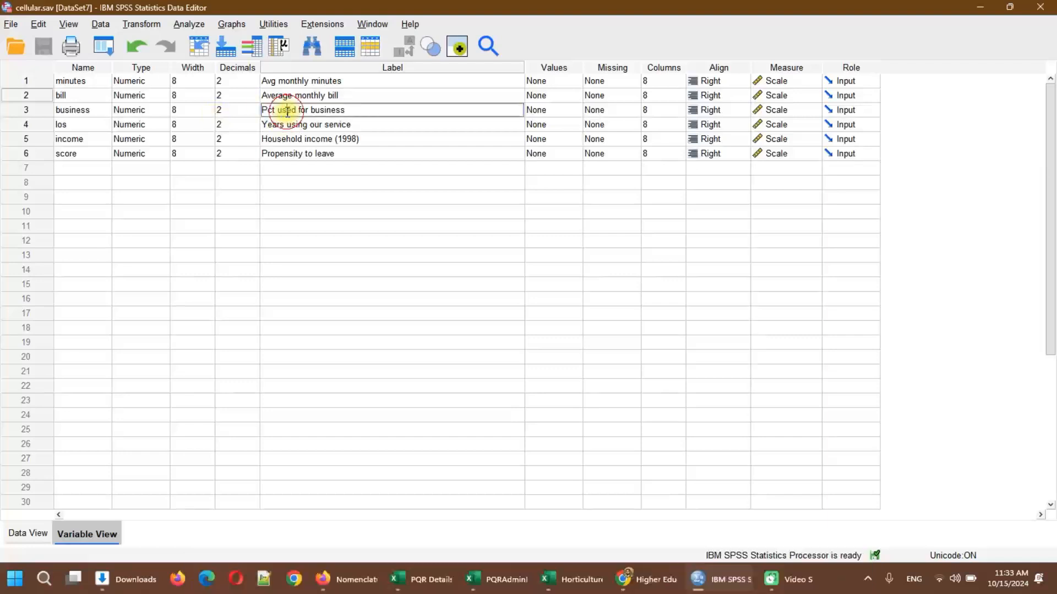
click(28, 533)
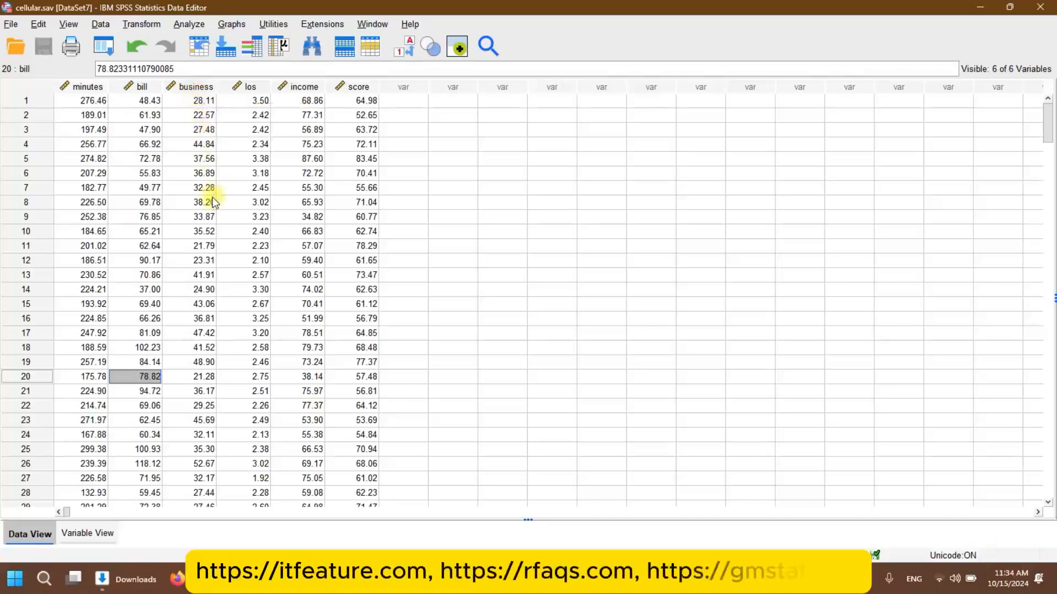
click(87, 532)
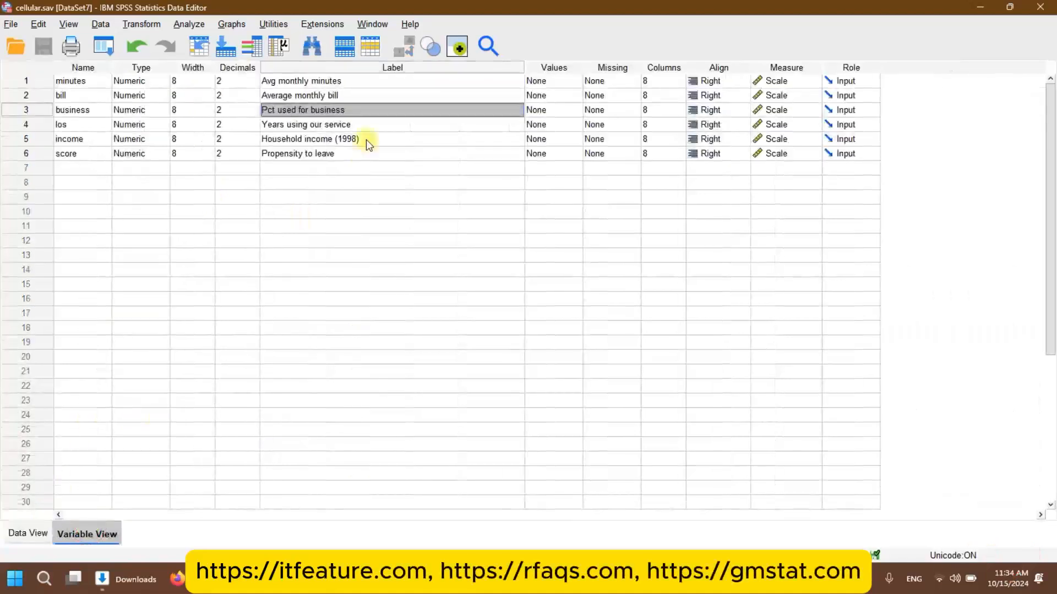
click(329, 126)
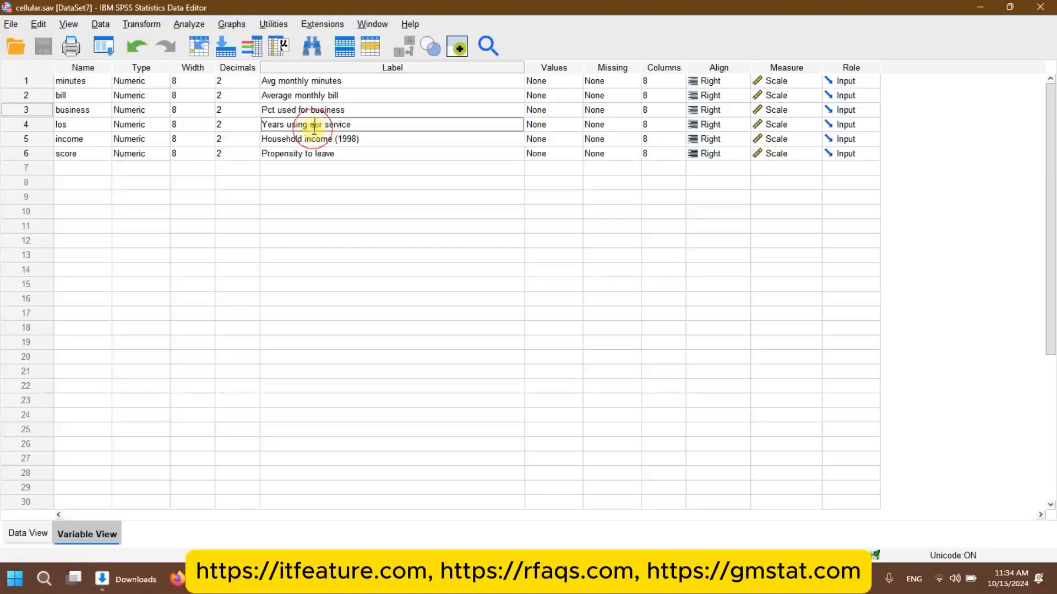
click(40, 533)
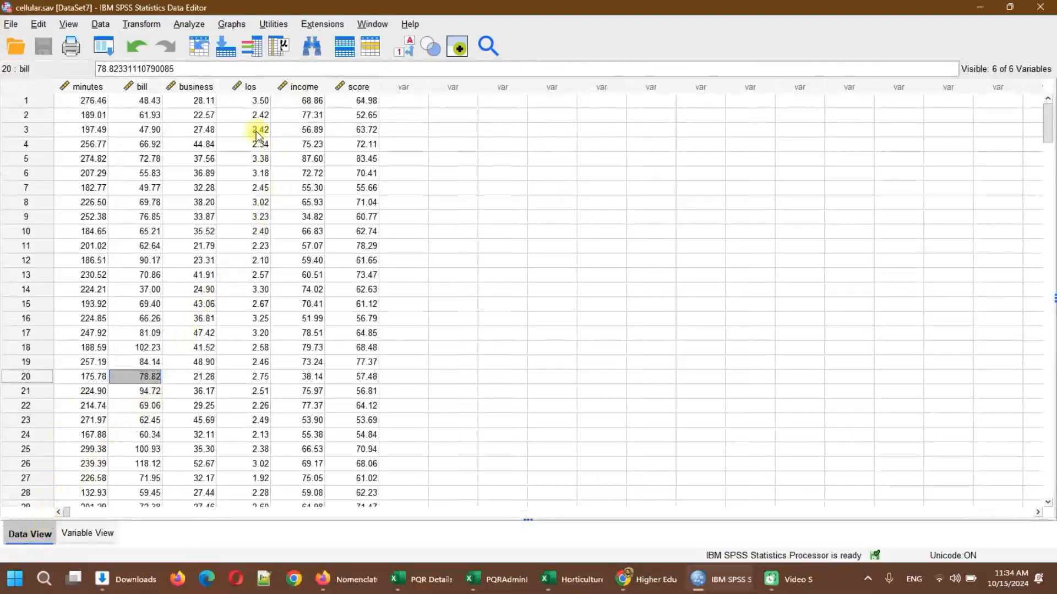
click(249, 88)
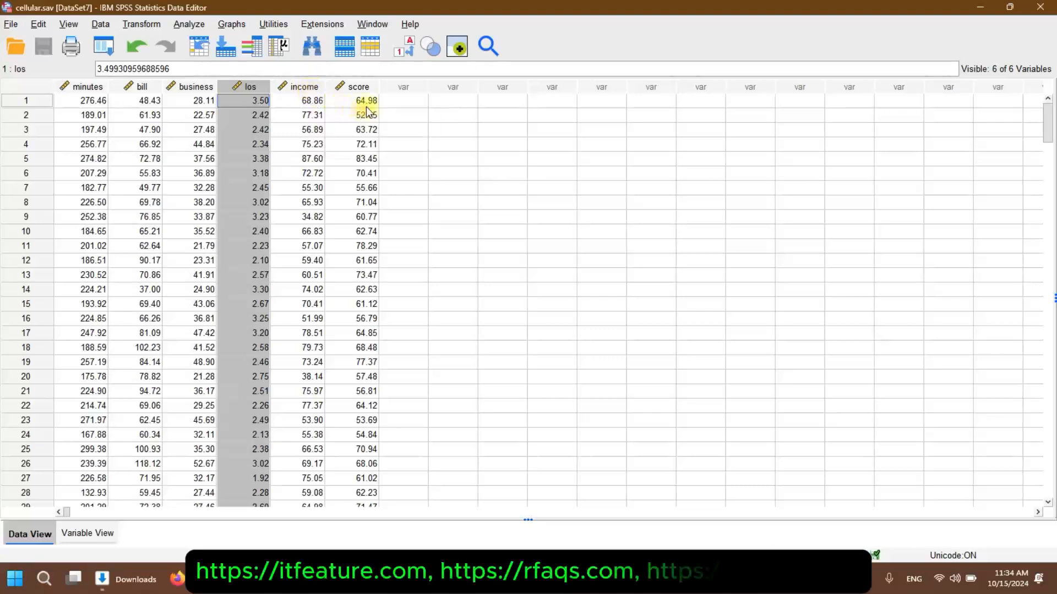
mouse_move(364, 97)
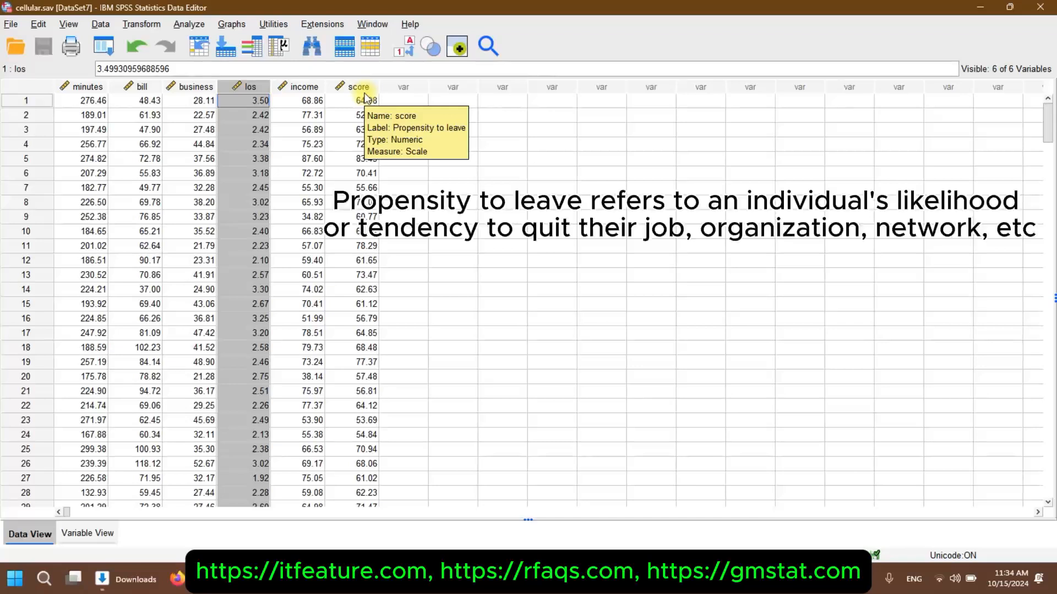
click(364, 105)
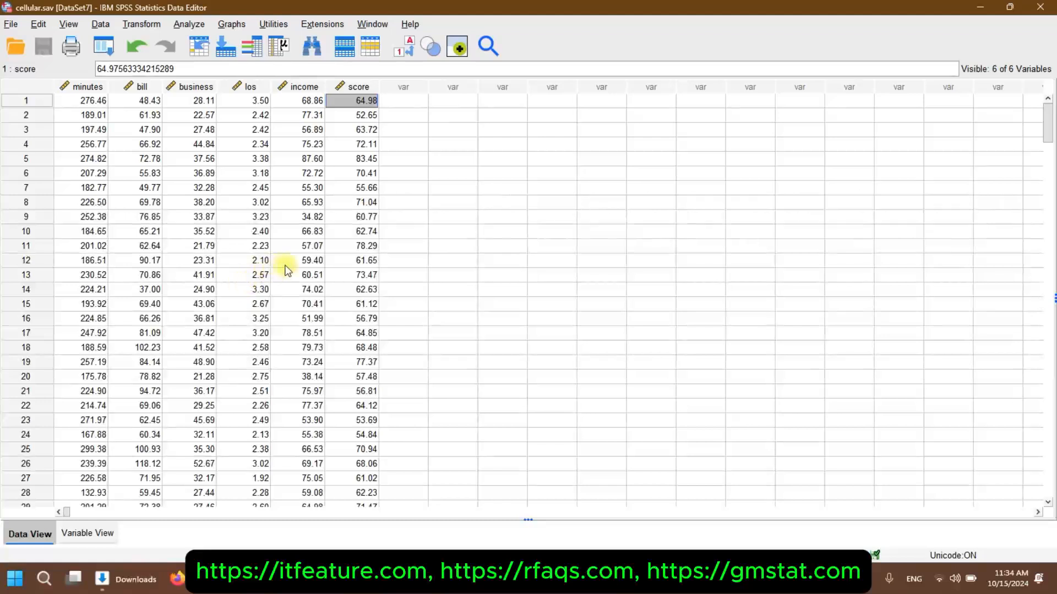
click(260, 275)
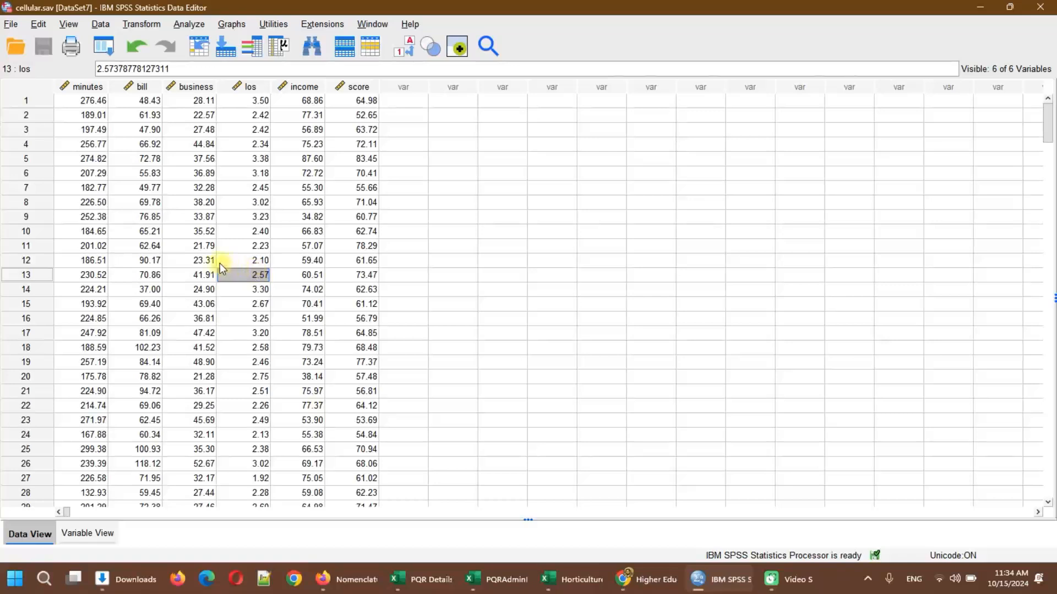
click(242, 289)
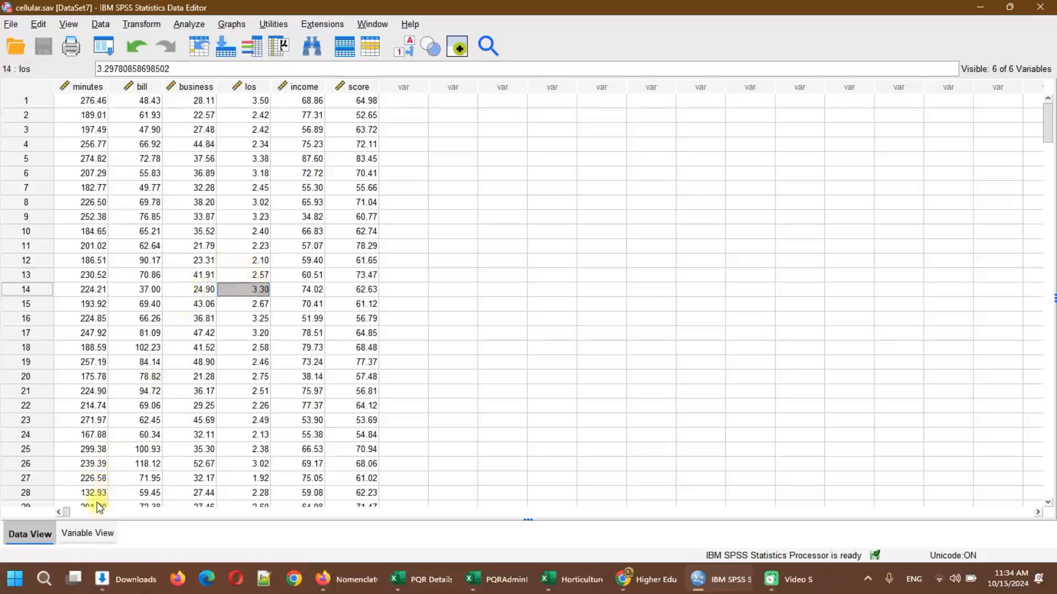
Step: Review the variable labels, comparing average monthly minutes with average monthly bill, household income and propensity to leave
click(87, 533)
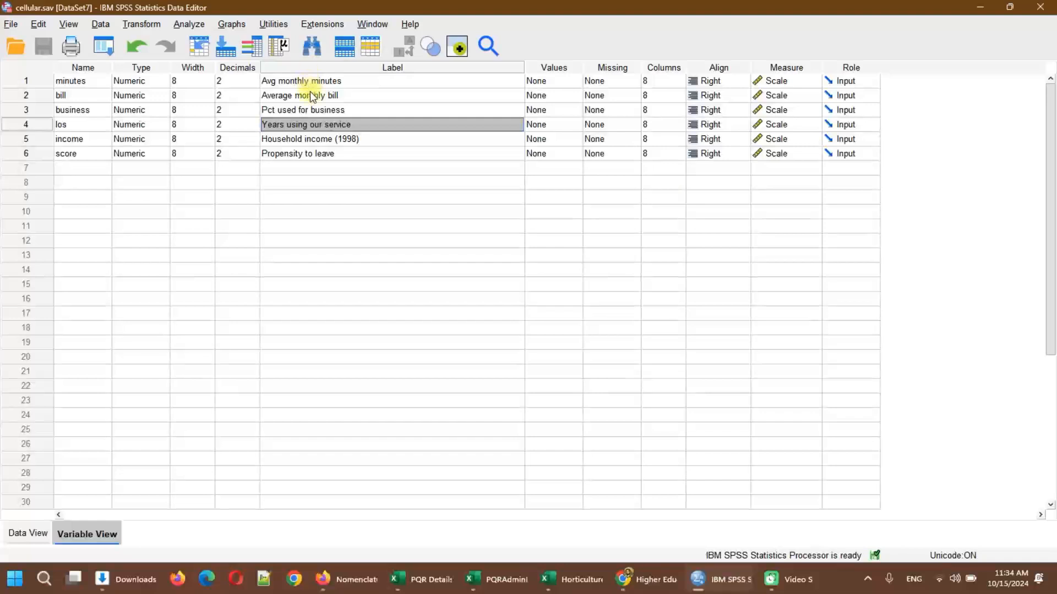
click(341, 195)
click(328, 226)
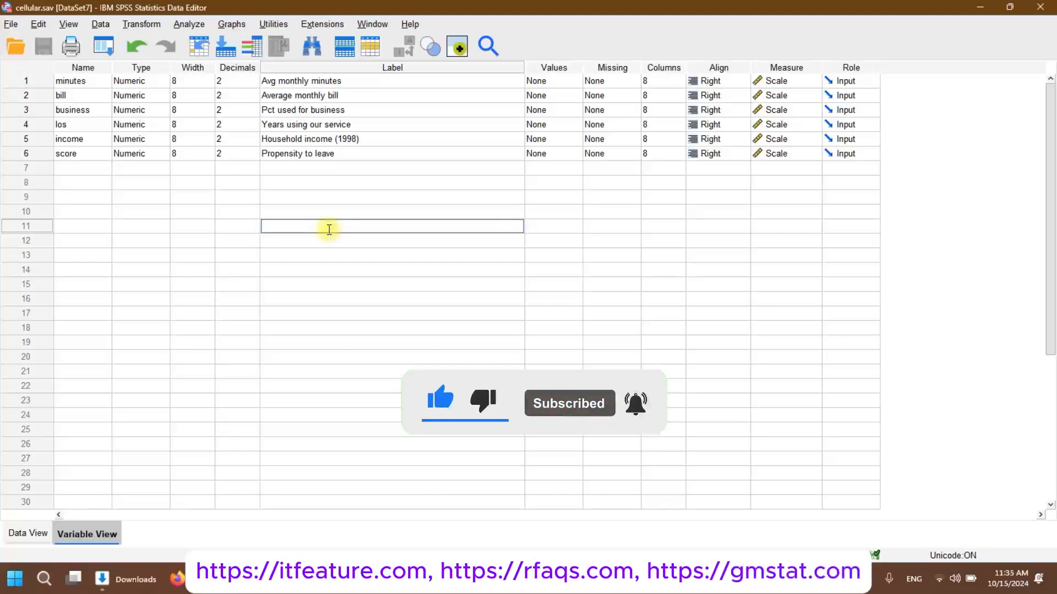
click(319, 96)
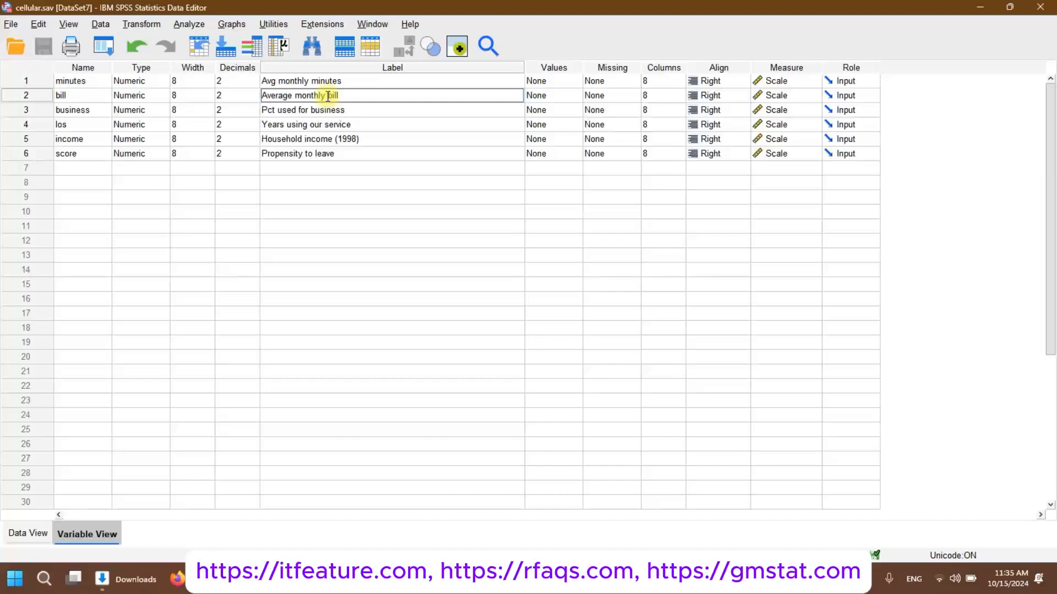
click(331, 81)
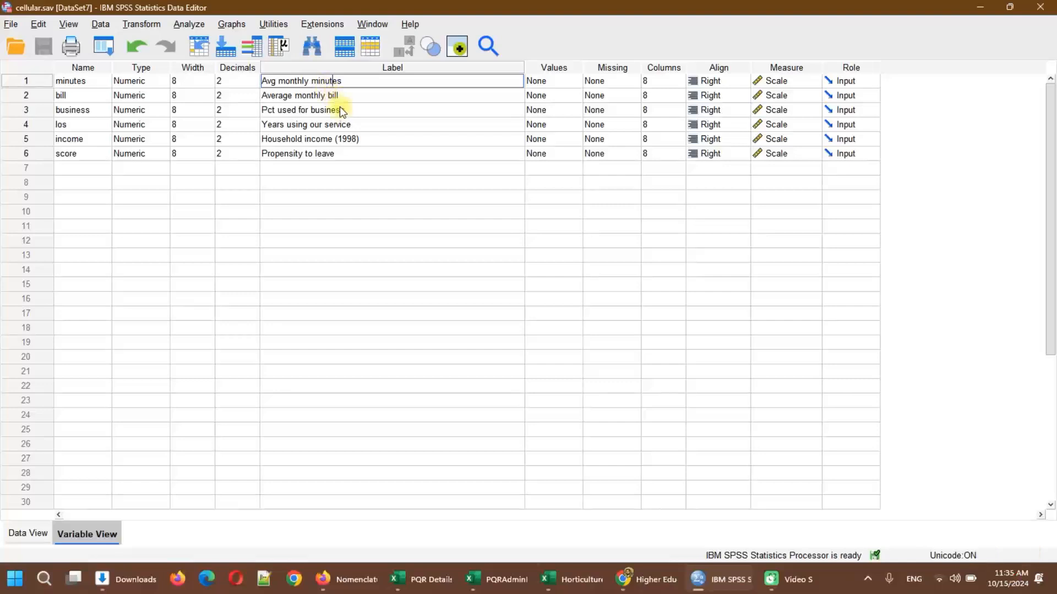
click(328, 97)
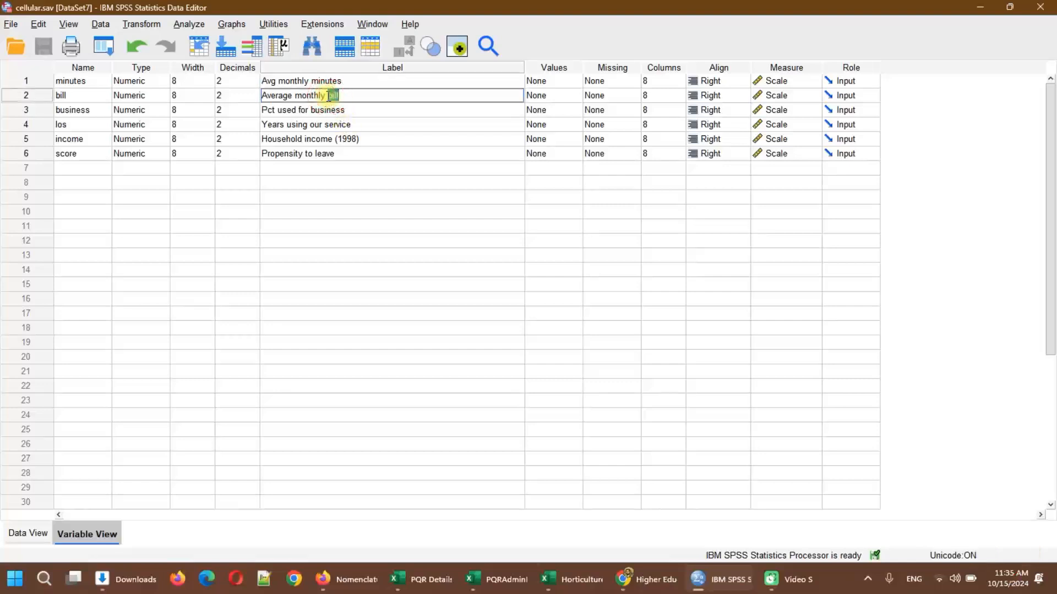
triple_click(329, 97)
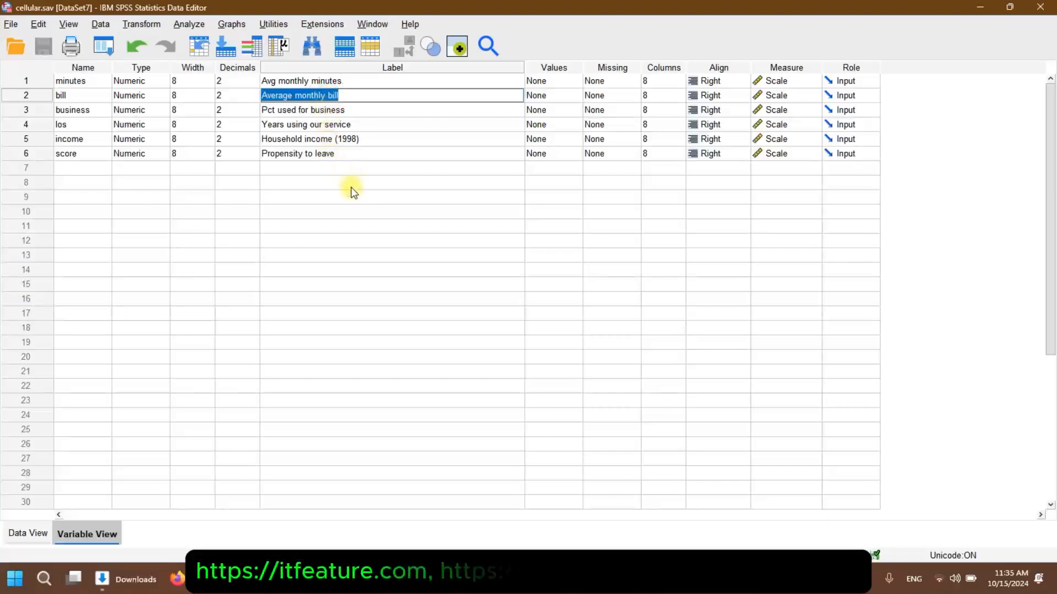
click(291, 82)
click(294, 157)
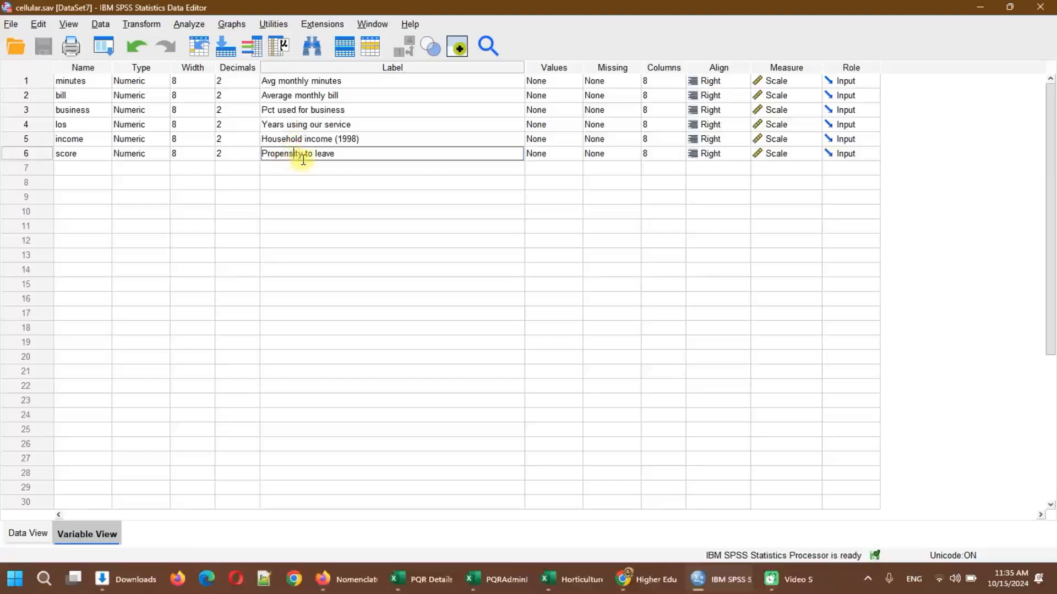
double_click(303, 157)
click(337, 143)
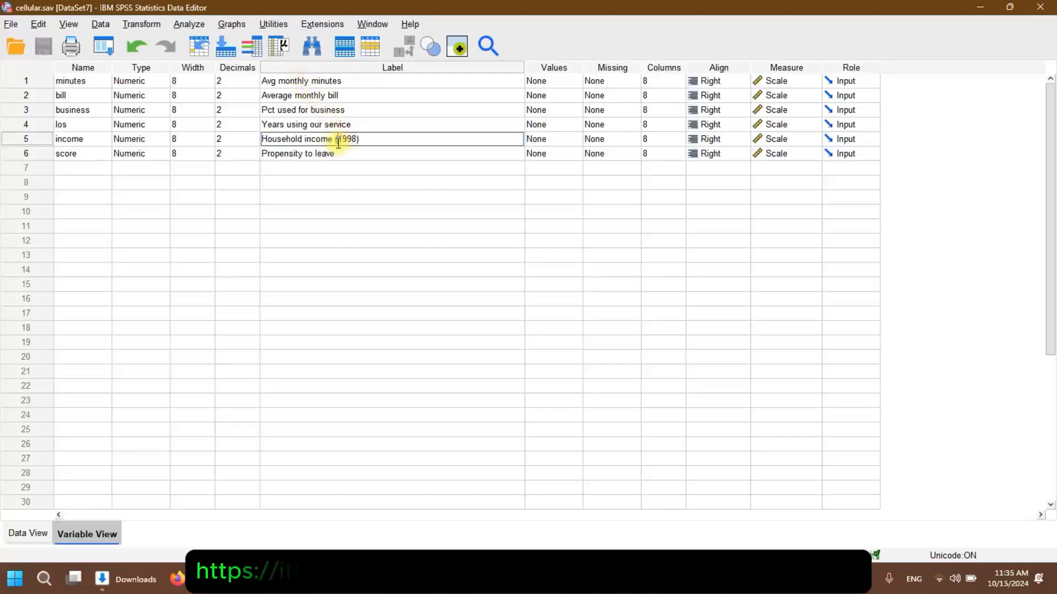
double_click(307, 83)
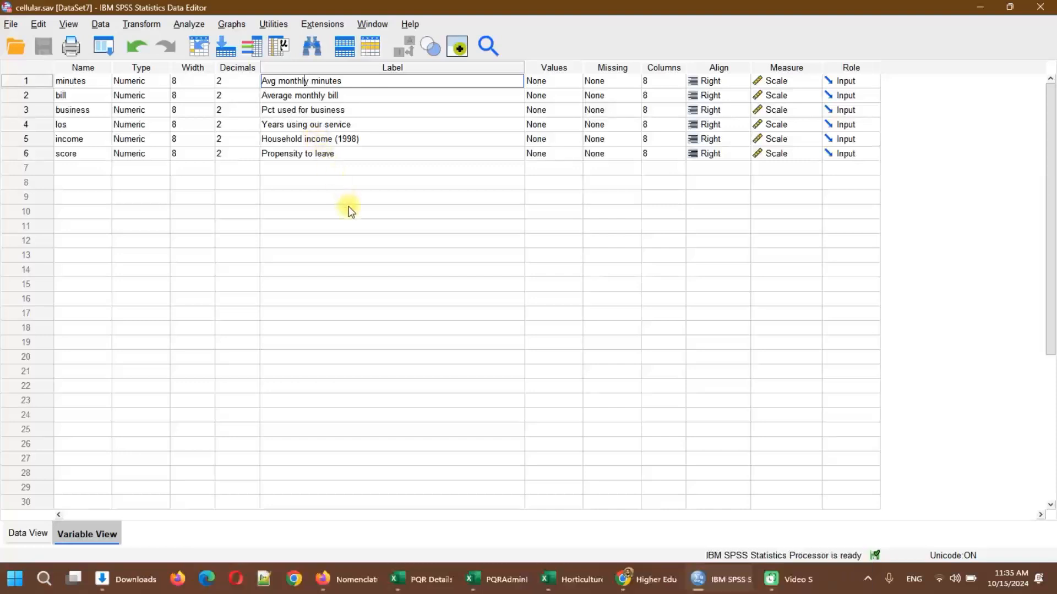
Step: Start a Bivariate Correlations analysis and include all six variables, from Avg monthly minutes through Propensity to leave
click(187, 27)
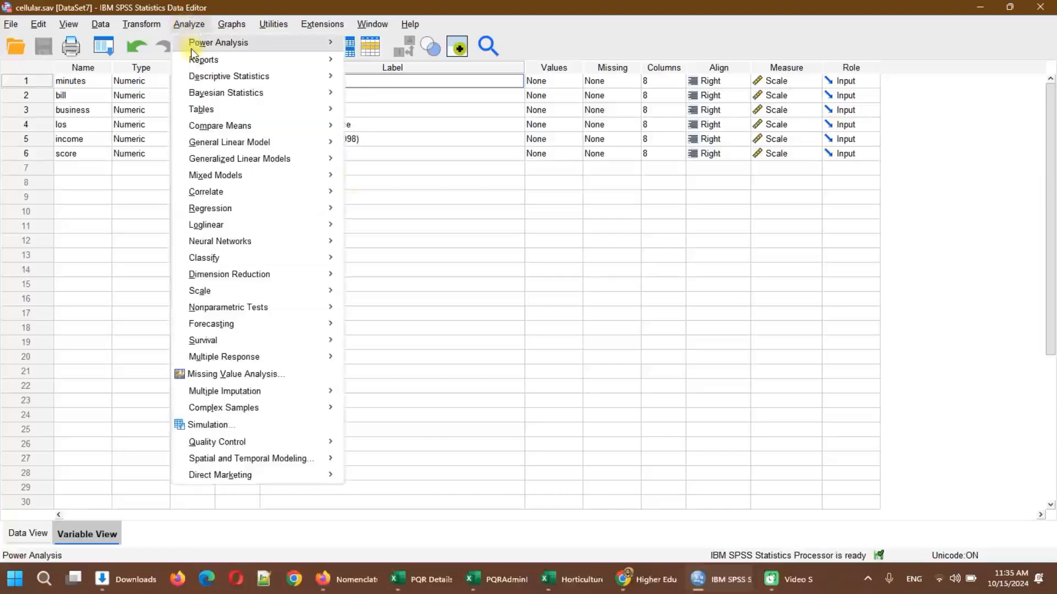
mouse_move(264, 165)
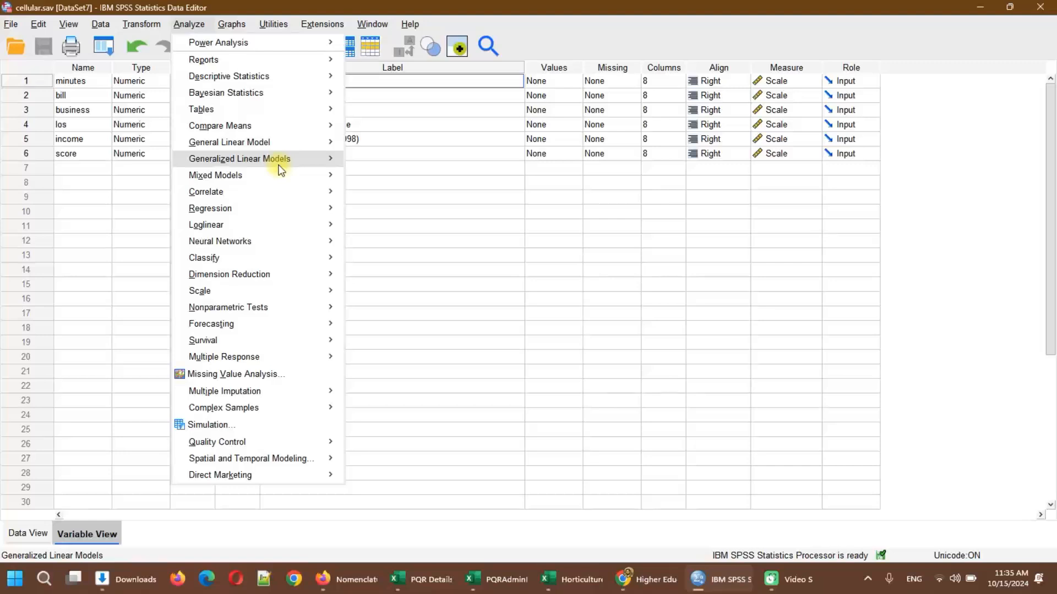
mouse_move(292, 194)
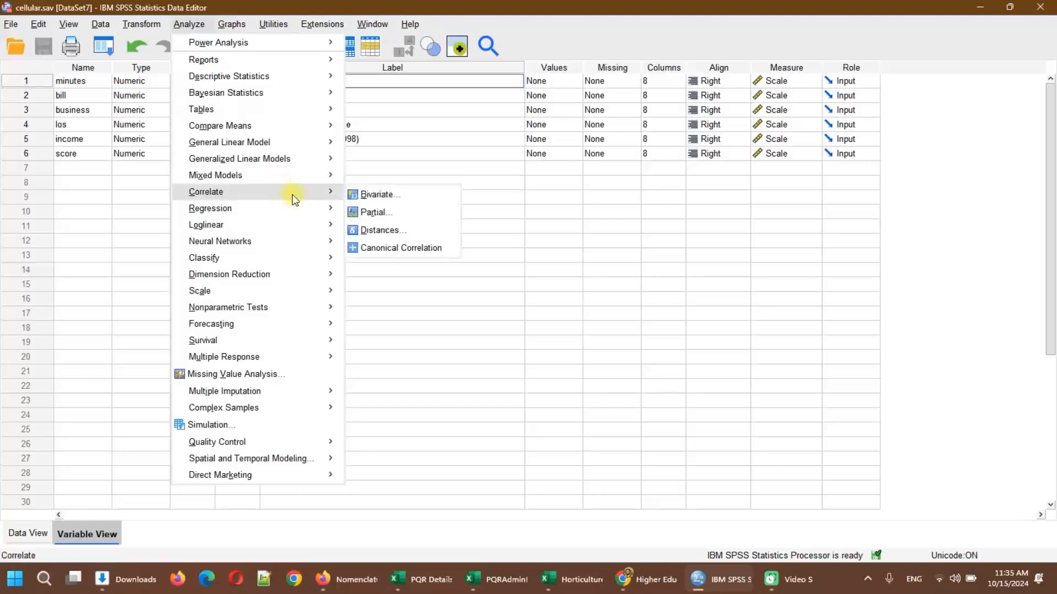
click(368, 198)
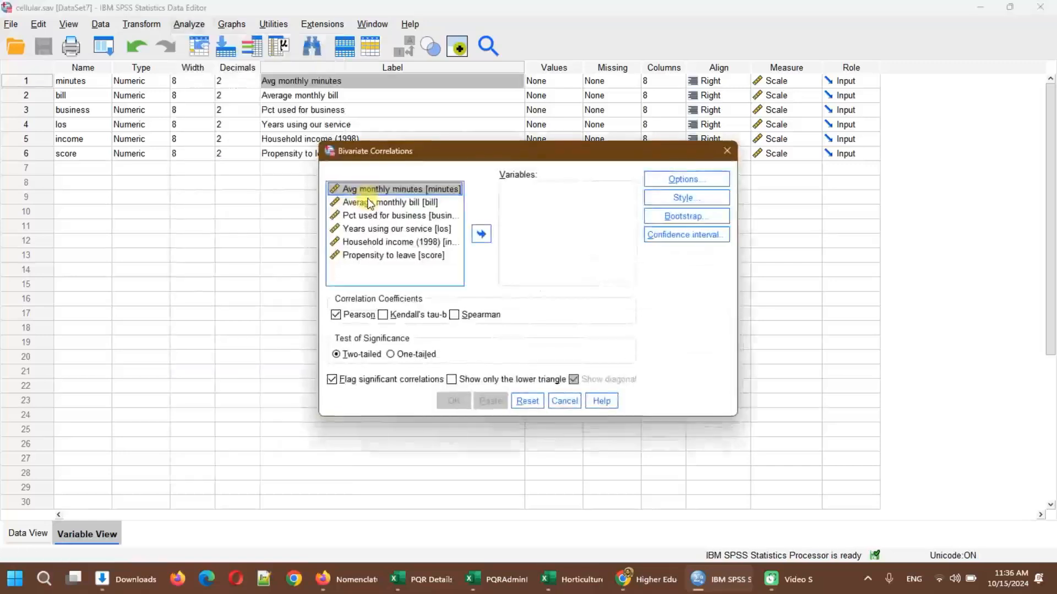
shift+click(394, 256)
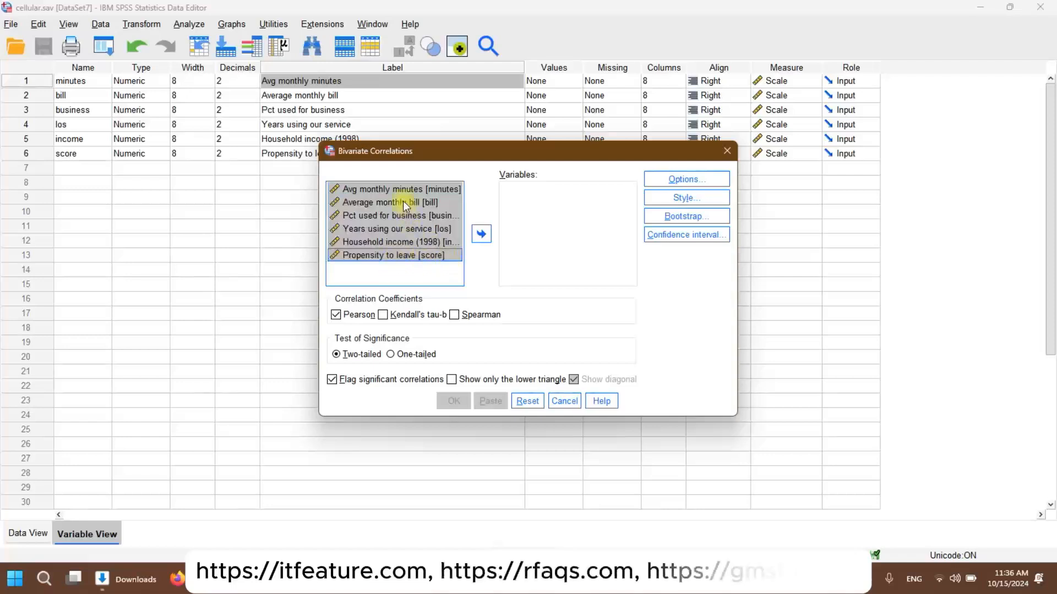
click(484, 238)
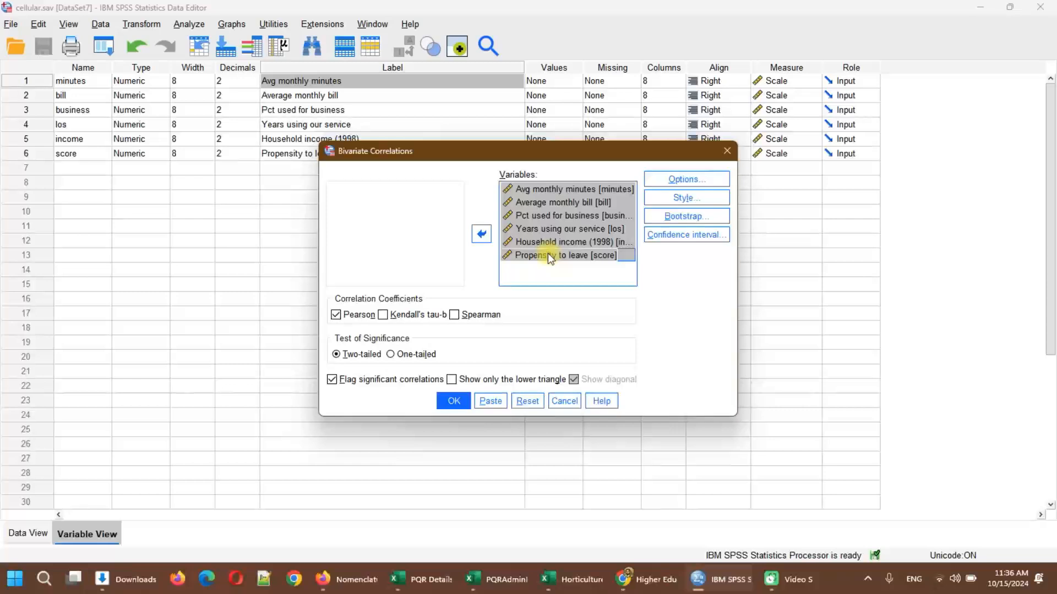
Step: Request means and standard deviations plus cross-product deviations and covariances for the correlation analysis
click(658, 175)
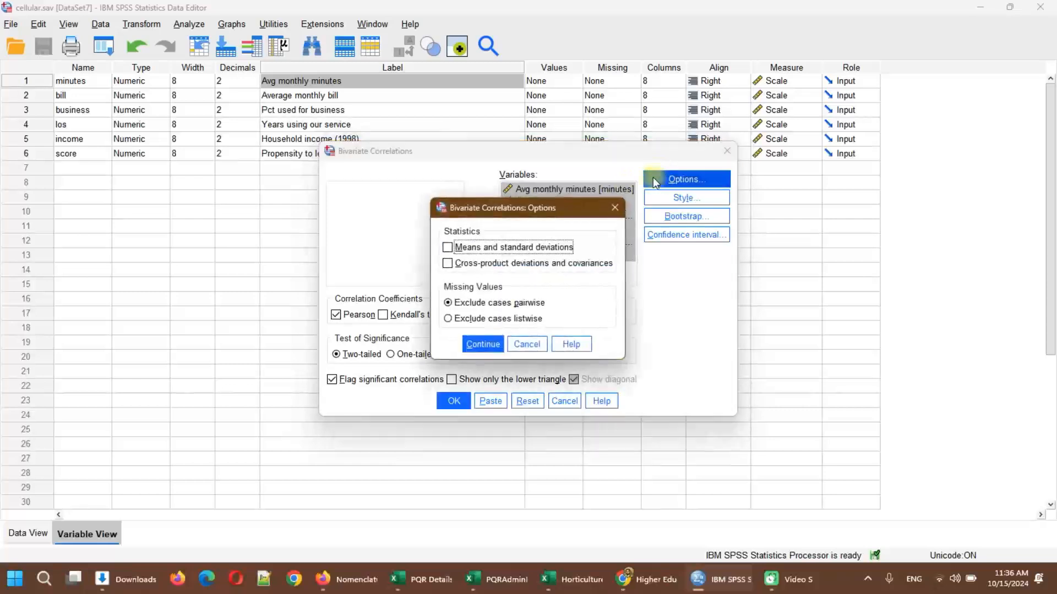
click(447, 247)
click(448, 264)
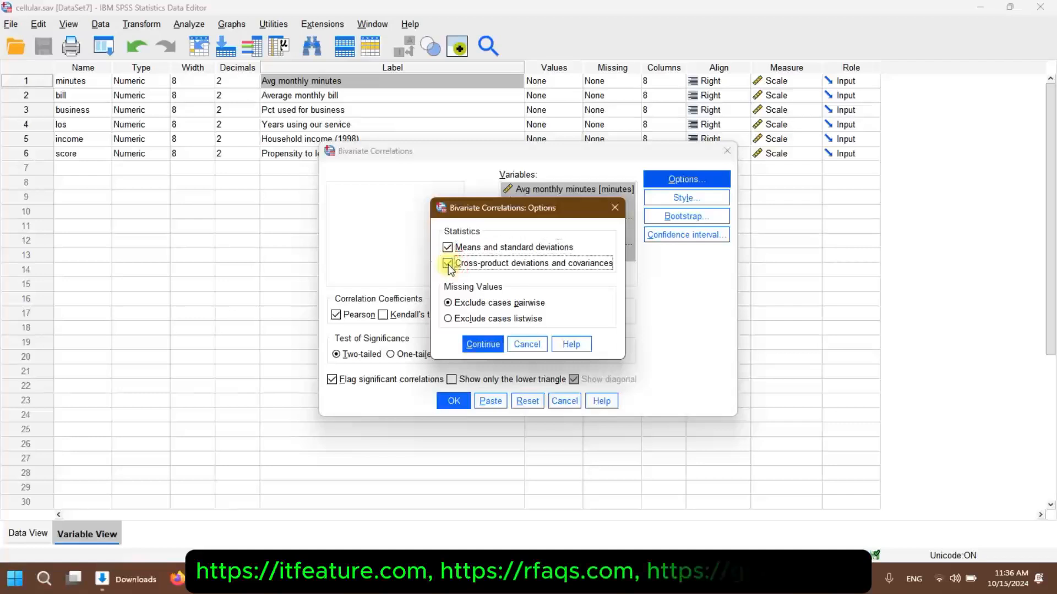
click(479, 344)
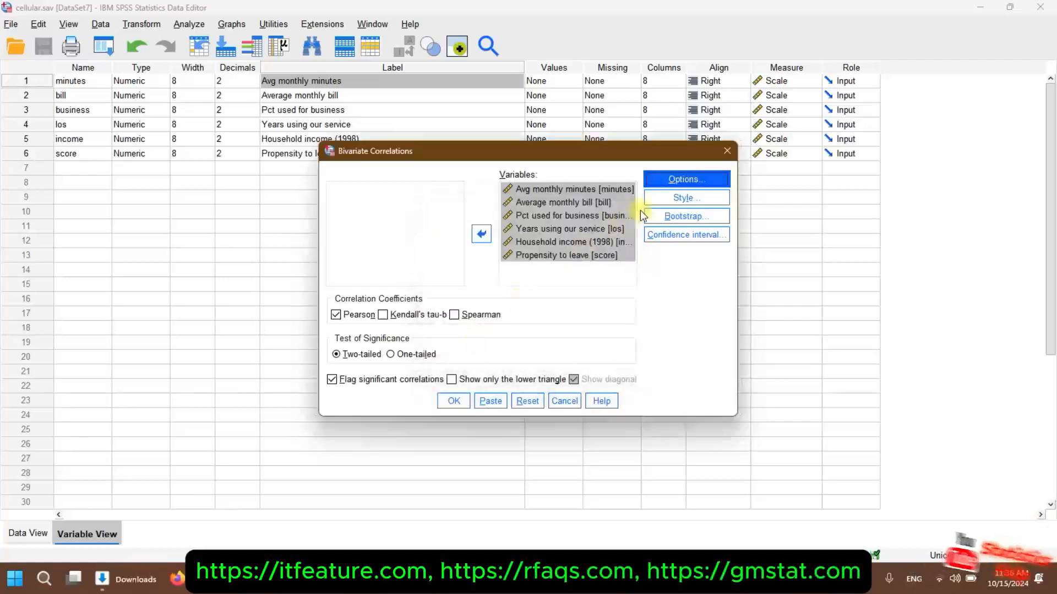
Step: Look over the conditional table style settings of the correlation analysis and close them
click(660, 198)
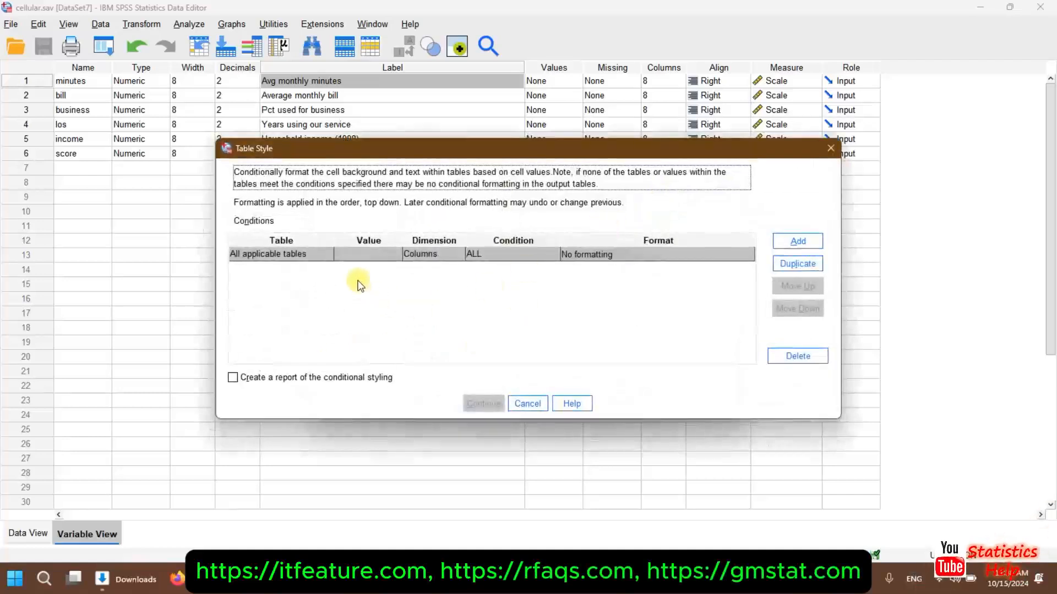
click(829, 148)
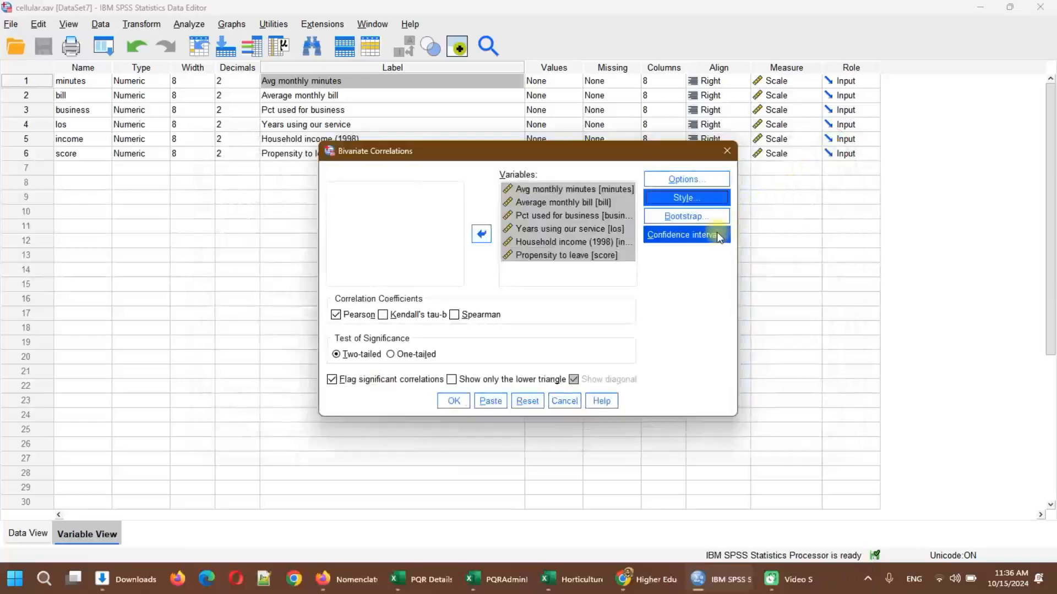
Step: Check the confidence interval settings and the selected statistics without changing them, and run the bivariate correlation analysis
click(717, 237)
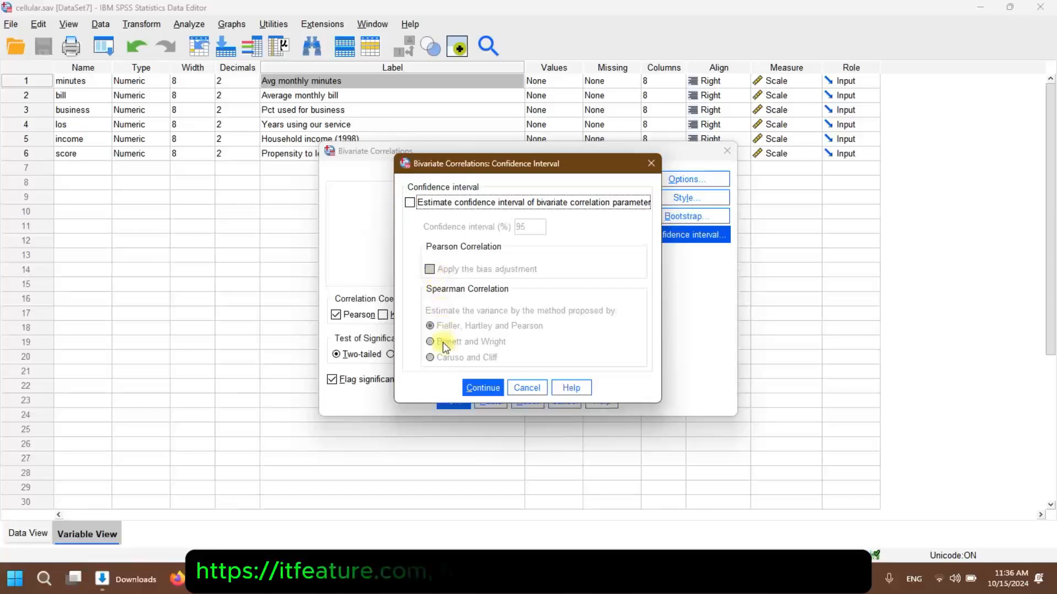
click(522, 386)
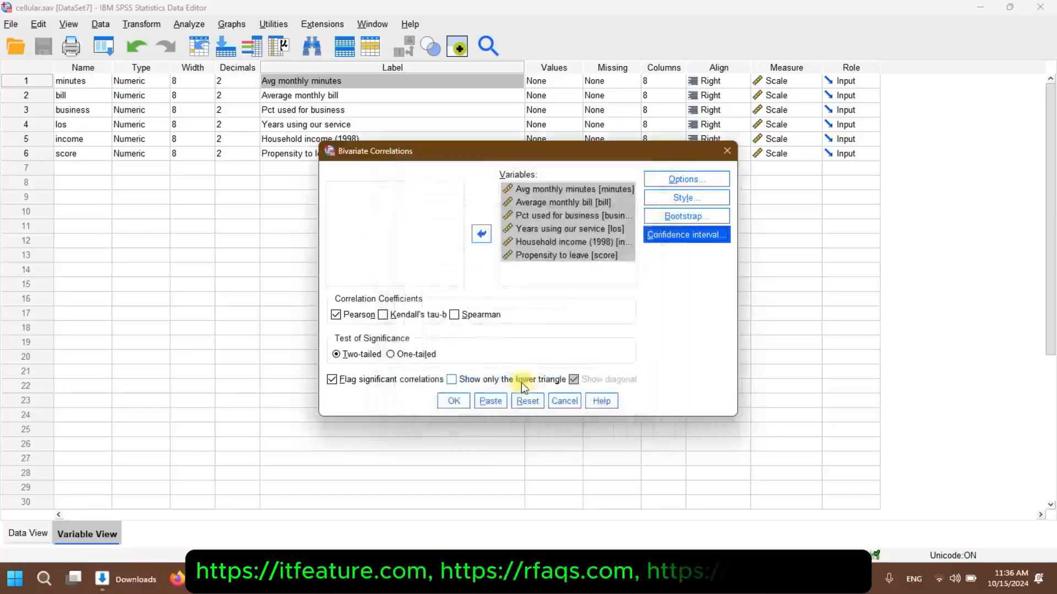
click(662, 187)
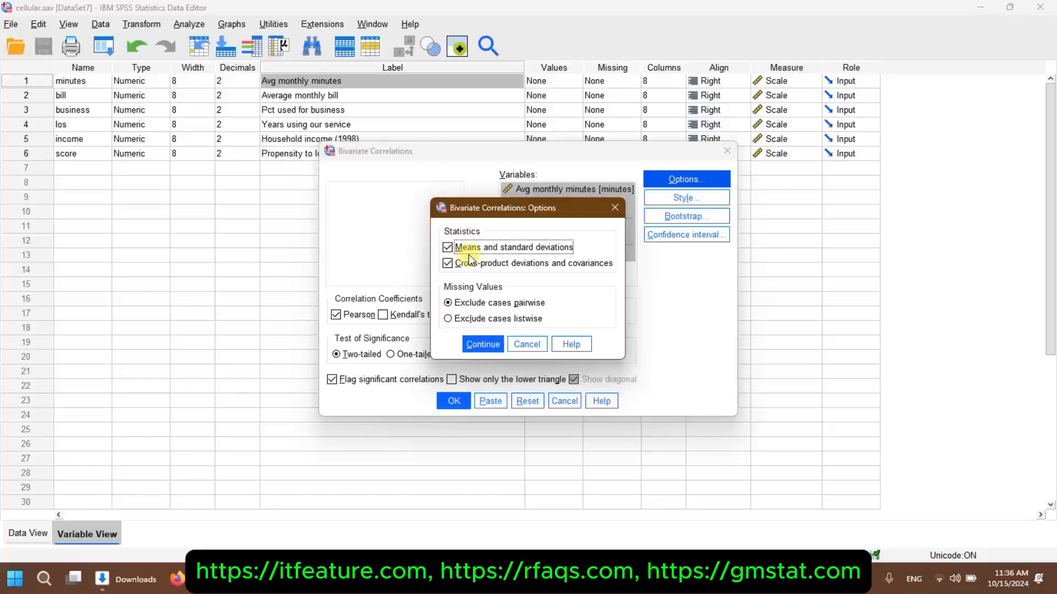
click(480, 345)
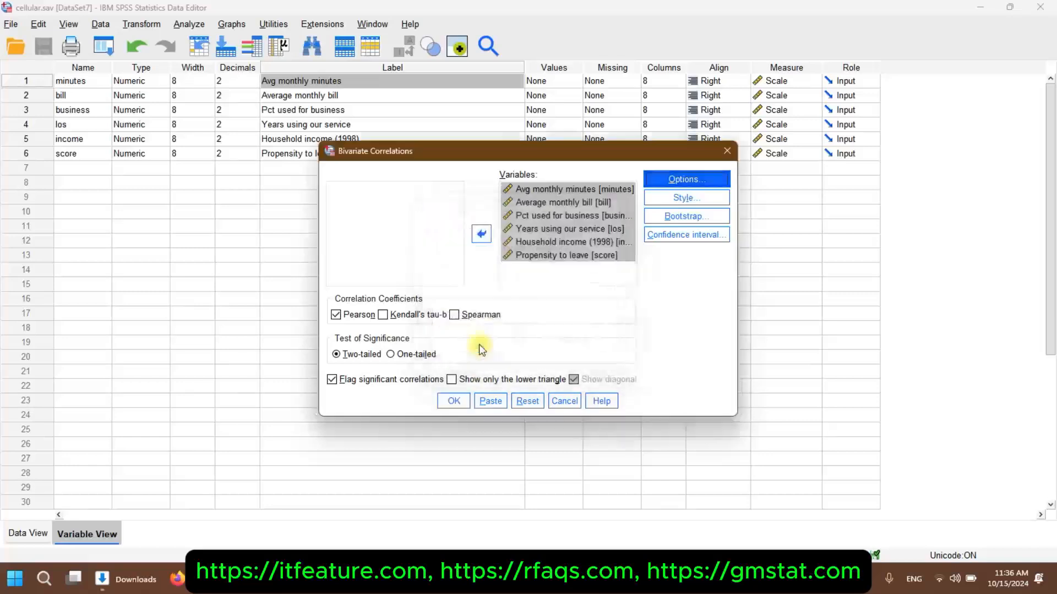
click(452, 408)
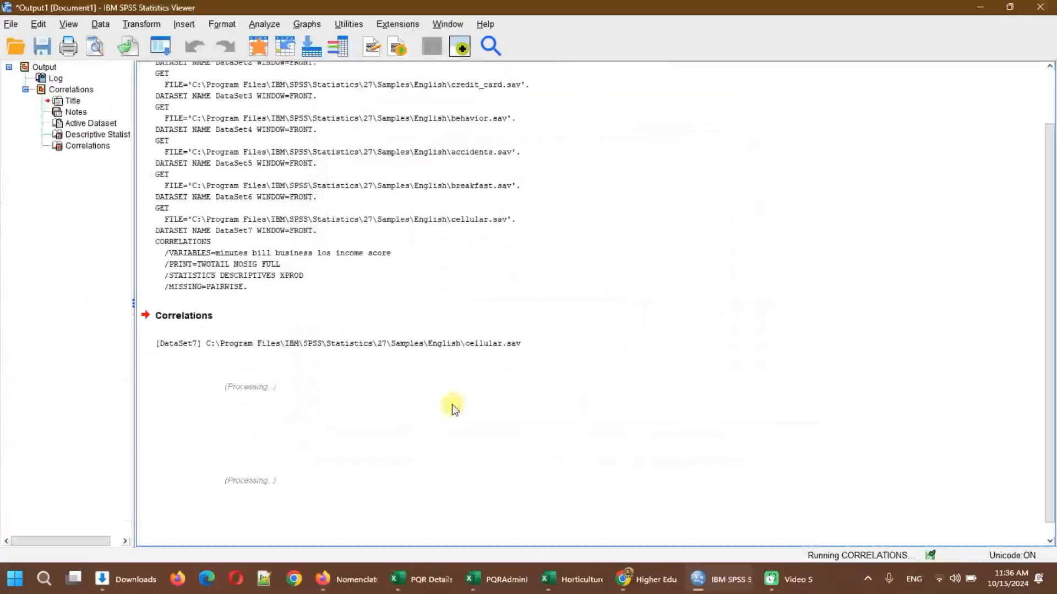
Step: Review the Descriptive Statistics table and the Correlations matrix in the output
scroll(451, 405, down, 5)
click(309, 172)
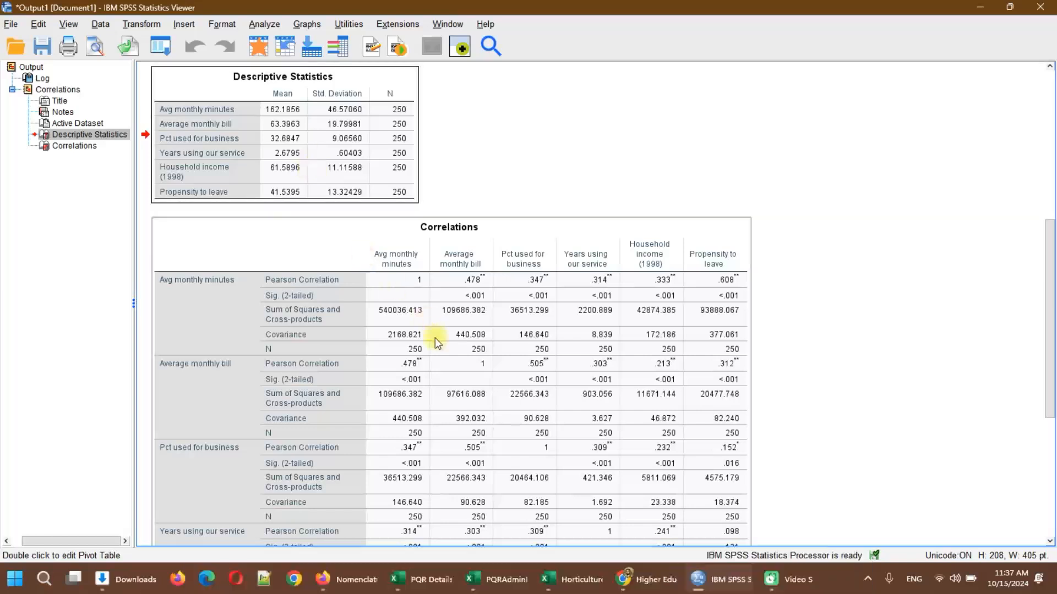
scroll(435, 338, down, 2)
scroll(448, 381, down, 3)
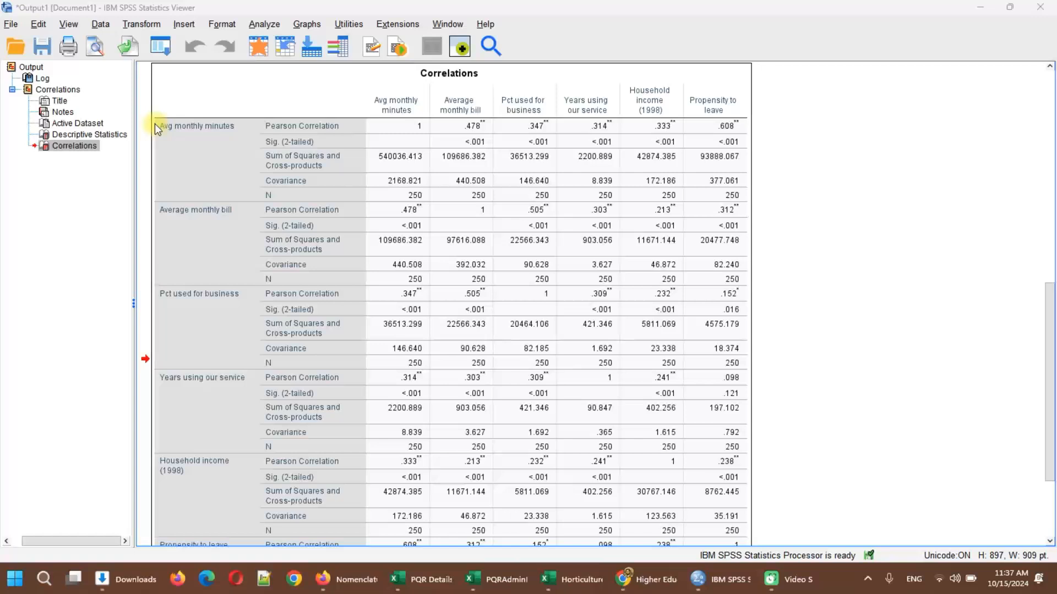
Step: Examine the Pearson correlations of Avg monthly minutes with Average monthly bill, Pct used for business and the remaining variables
mouse_move(154, 124)
mouse_down()
mouse_move(177, 112)
mouse_move(205, 160)
mouse_move(148, 130)
mouse_up()
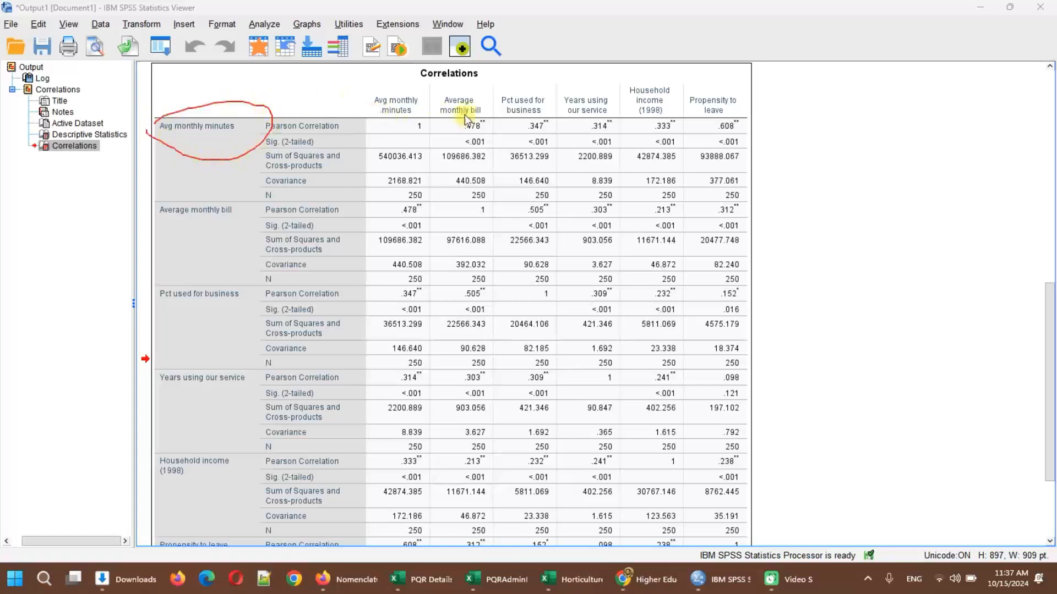
mouse_move(441, 107)
mouse_down()
mouse_move(498, 77)
mouse_move(457, 134)
mouse_move(428, 89)
mouse_up()
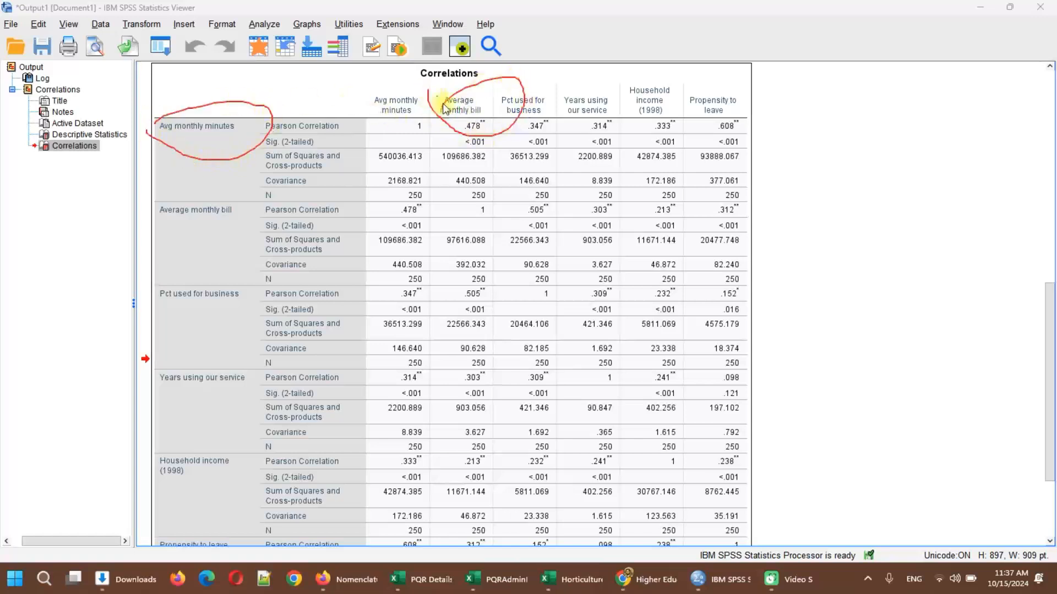
mouse_move(457, 130)
mouse_down()
mouse_move(498, 122)
mouse_move(450, 132)
mouse_up()
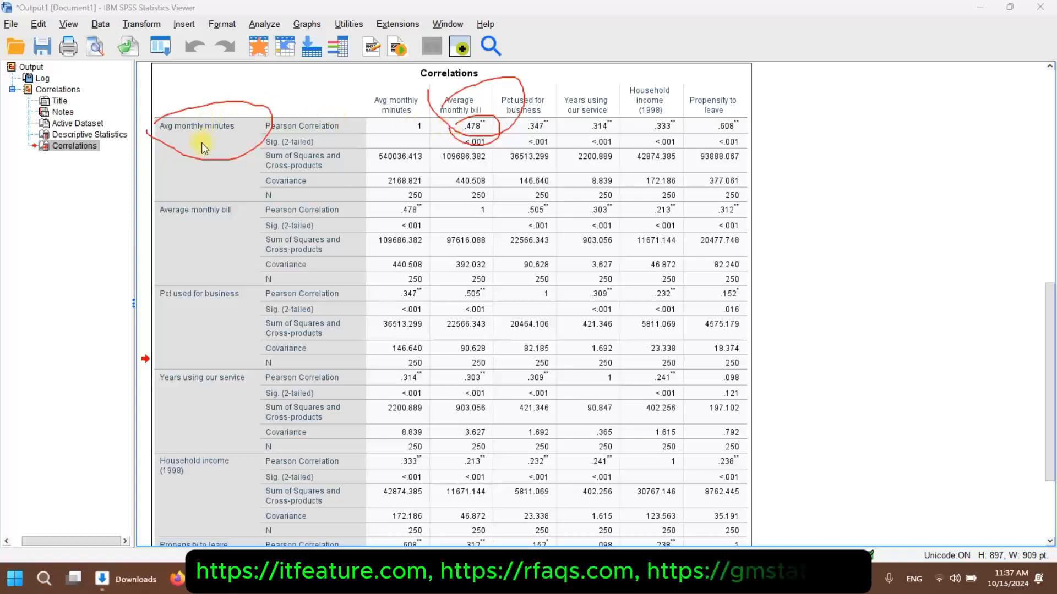
drag(201, 142, 304, 142)
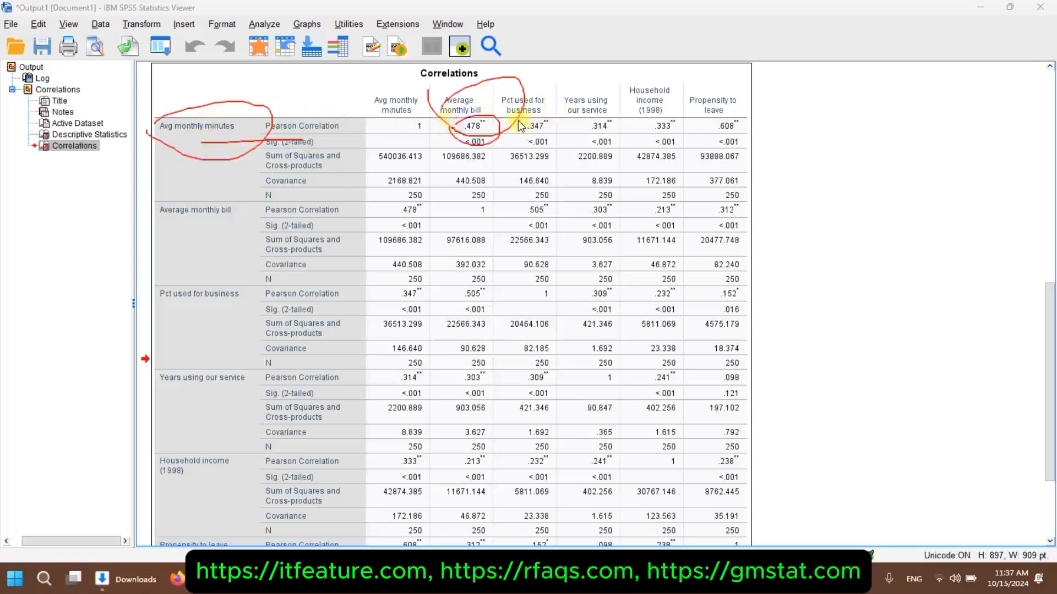
mouse_move(523, 120)
mouse_down()
mouse_move(523, 143)
mouse_move(630, 106)
mouse_move(628, 141)
mouse_move(716, 141)
mouse_up()
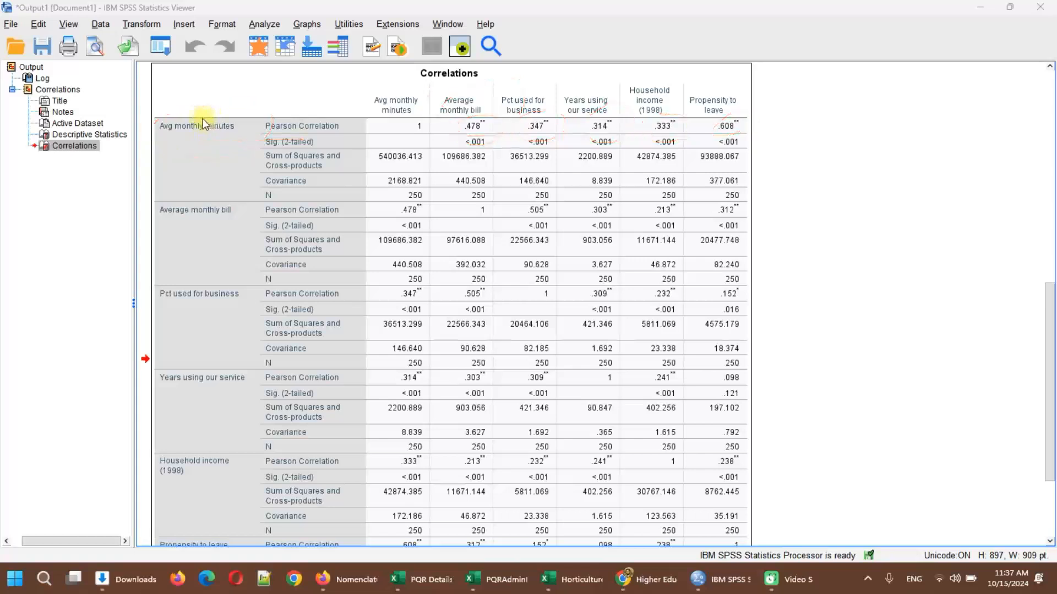
mouse_move(197, 104)
mouse_down()
mouse_move(187, 115)
mouse_move(210, 125)
mouse_up()
drag(447, 87, 451, 101)
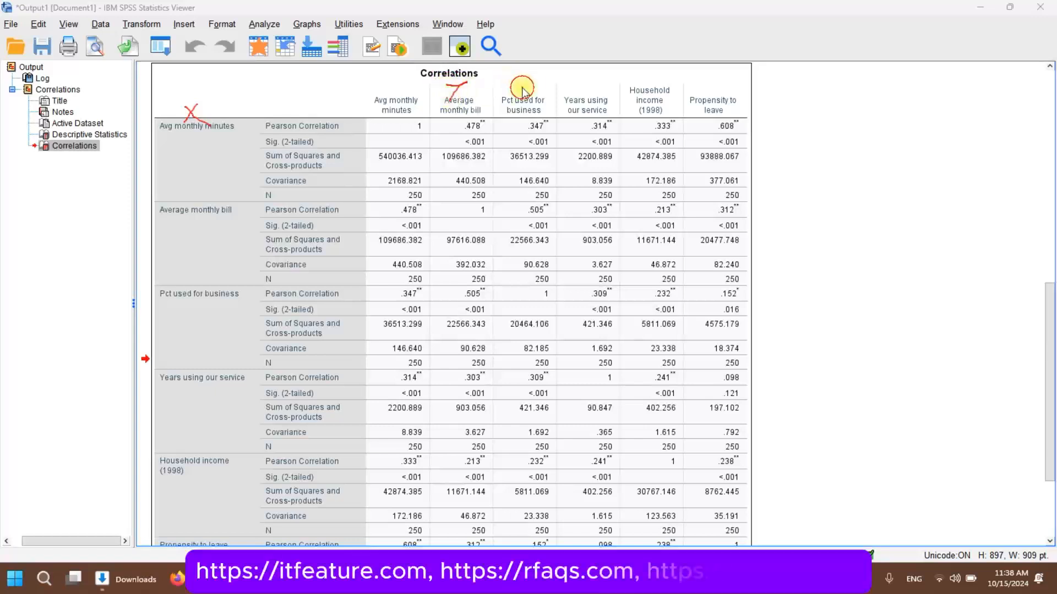
drag(522, 88, 530, 108)
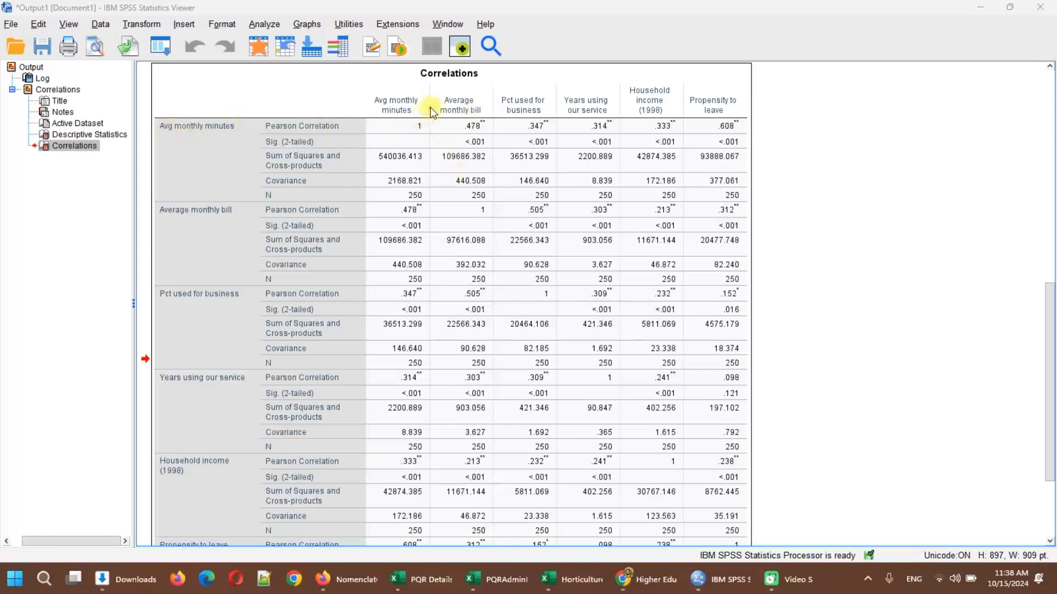
Step: Compare the correlation between Avg monthly minutes and Average monthly bill in both orders, sketching X Y and Y X beside the table
click(809, 102)
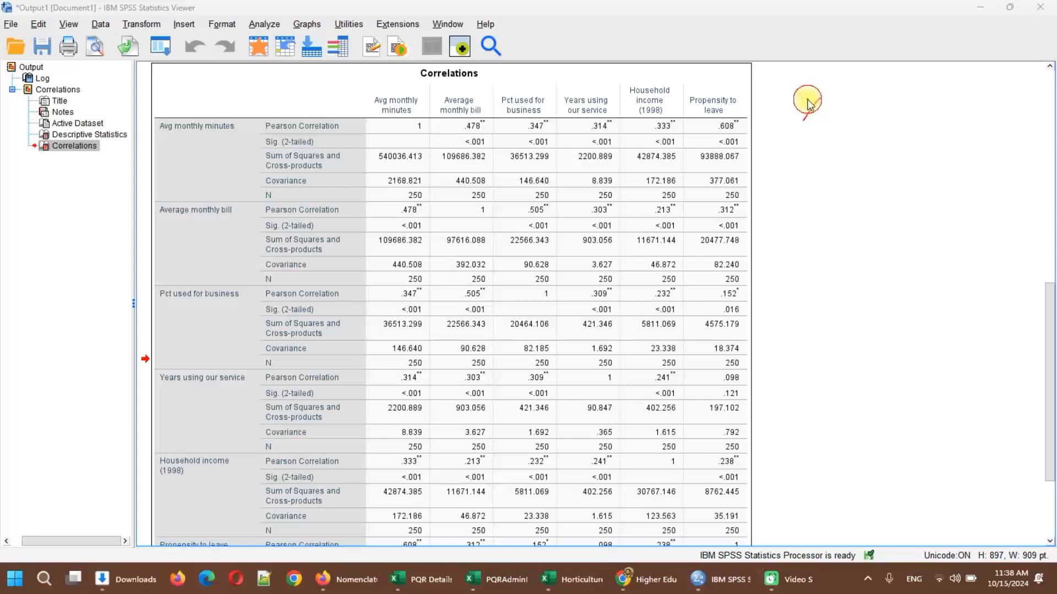
mouse_move(817, 111)
mouse_down()
mouse_move(828, 125)
mouse_move(863, 109)
mouse_move(860, 125)
mouse_up()
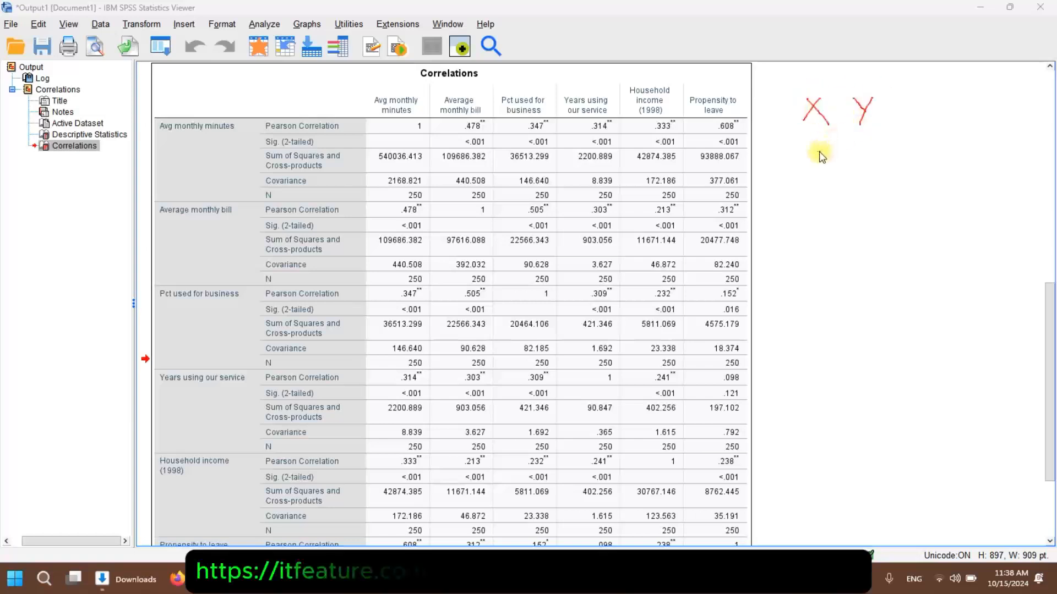
mouse_move(810, 153)
mouse_down()
mouse_move(828, 158)
mouse_move(808, 189)
mouse_move(857, 152)
mouse_move(860, 171)
mouse_up()
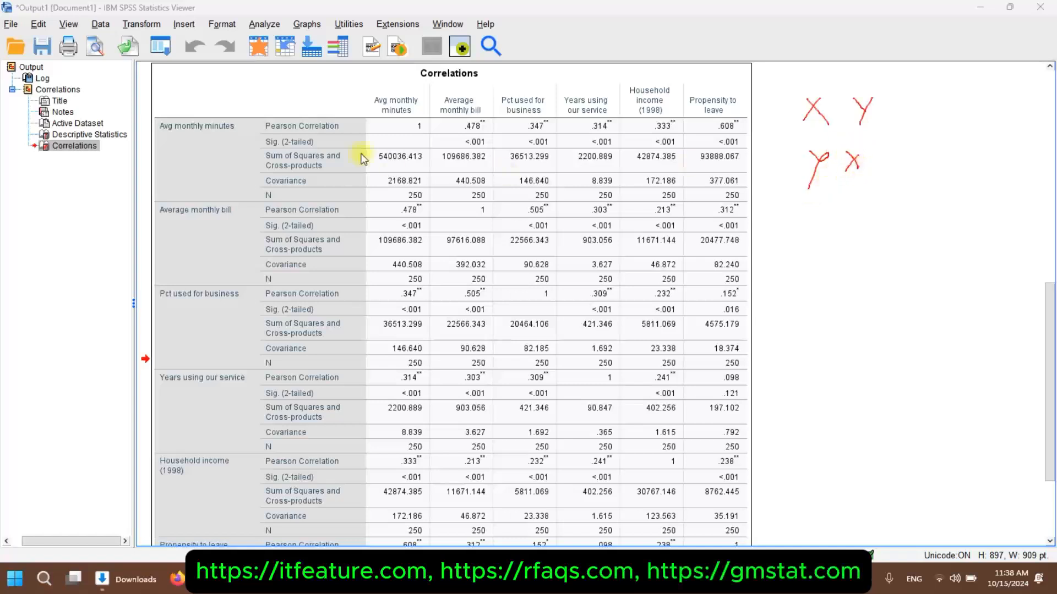
mouse_move(156, 119)
mouse_down()
mouse_move(223, 94)
mouse_move(187, 149)
mouse_move(166, 129)
mouse_up()
mouse_move(450, 97)
mouse_down()
mouse_move(448, 115)
mouse_move(464, 85)
mouse_up()
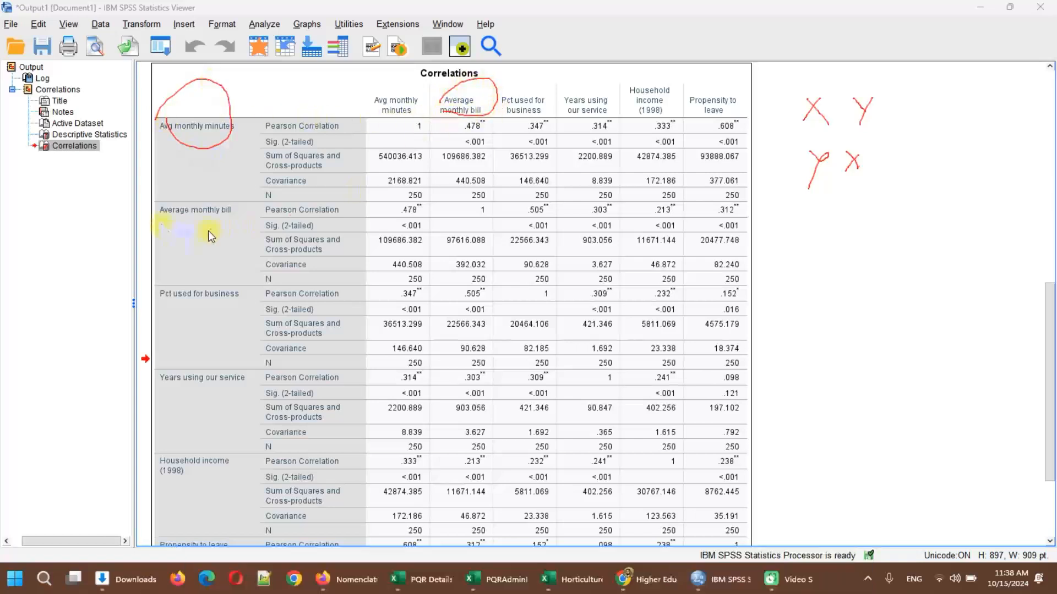
mouse_move(161, 220)
mouse_down()
mouse_move(205, 230)
mouse_move(141, 232)
mouse_up()
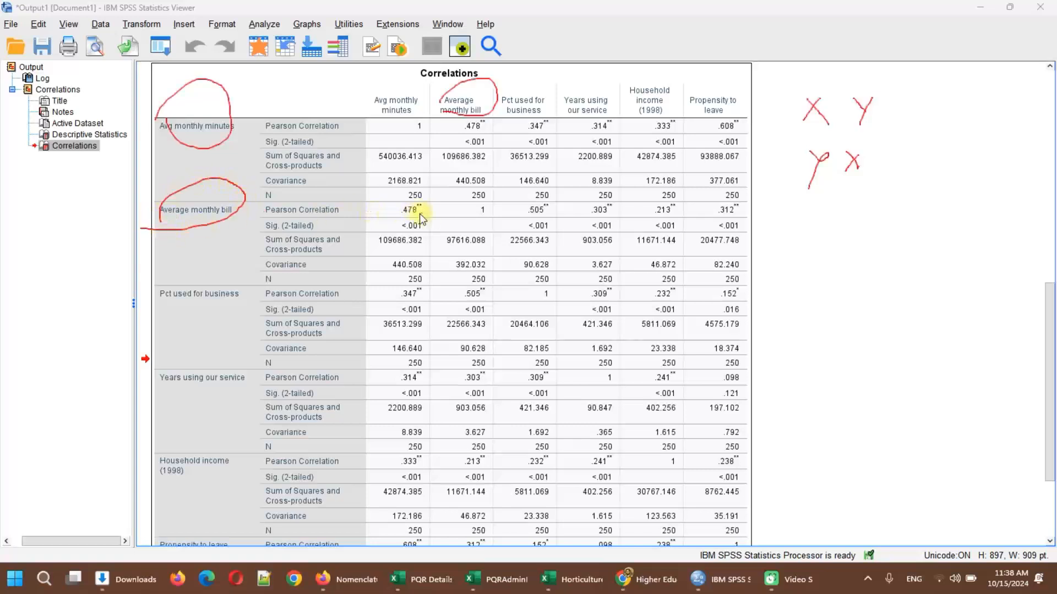
drag(389, 209, 435, 196)
drag(467, 118, 422, 196)
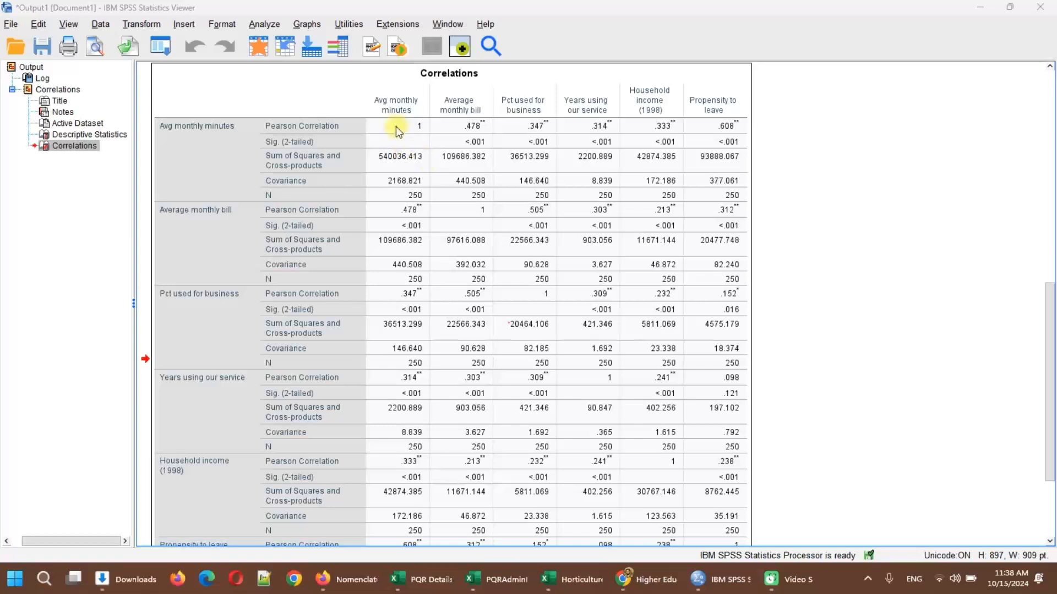
Step: Examine the diagonal of the Correlations matrix, where each variable is correlated with itself
mouse_move(398, 125)
mouse_down()
mouse_move(570, 203)
mouse_move(633, 281)
mouse_move(746, 493)
mouse_move(661, 502)
mouse_move(465, 275)
mouse_move(371, 133)
mouse_move(418, 142)
mouse_up()
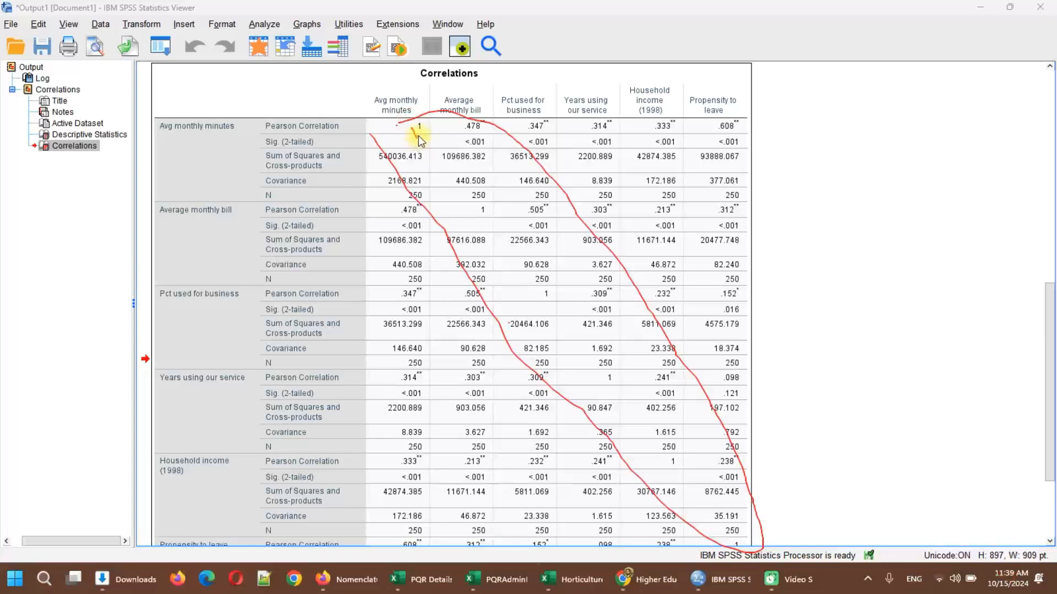
drag(418, 135, 432, 117)
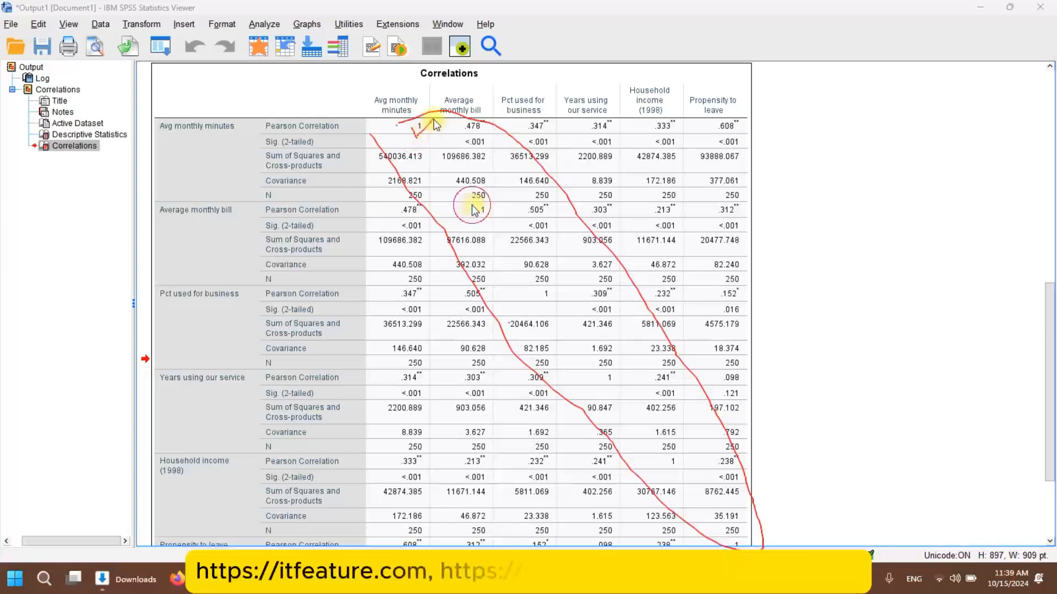
drag(471, 204, 518, 173)
drag(547, 290, 592, 246)
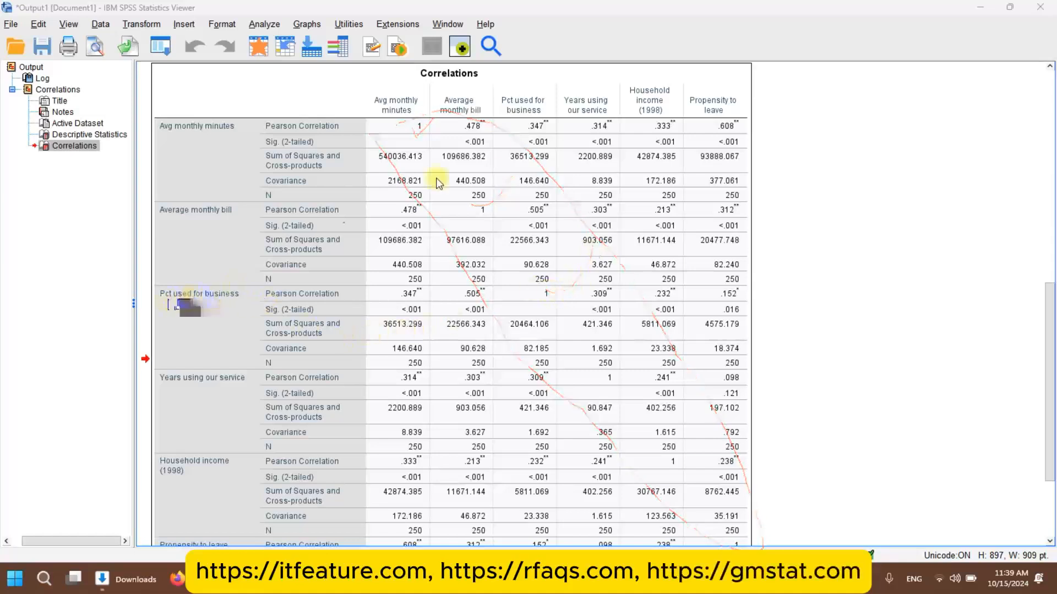
mouse_move(542, 291)
mouse_down()
mouse_move(568, 289)
mouse_move(538, 302)
mouse_up()
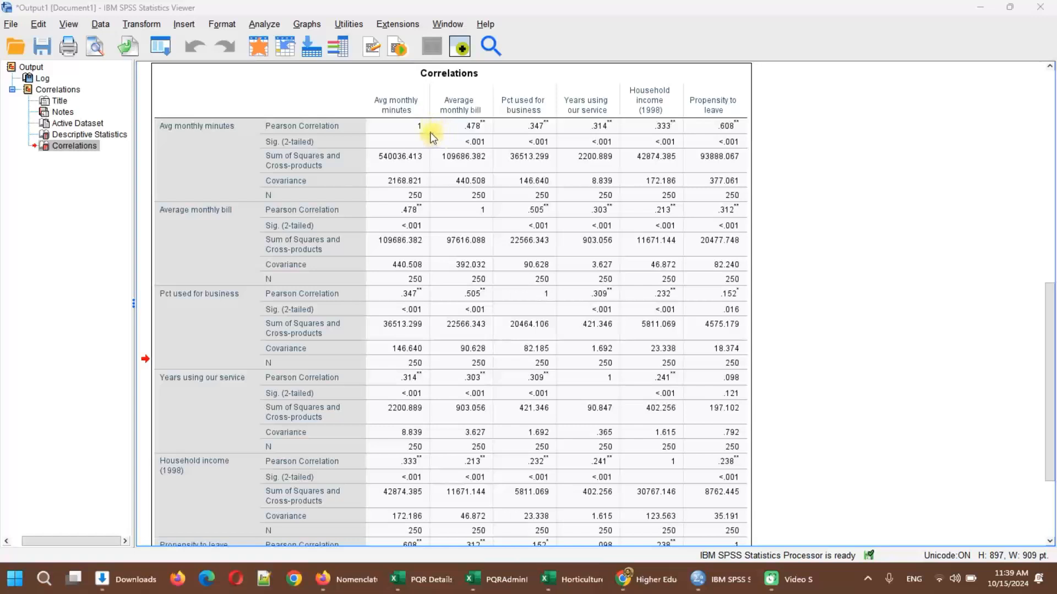
drag(421, 126, 743, 547)
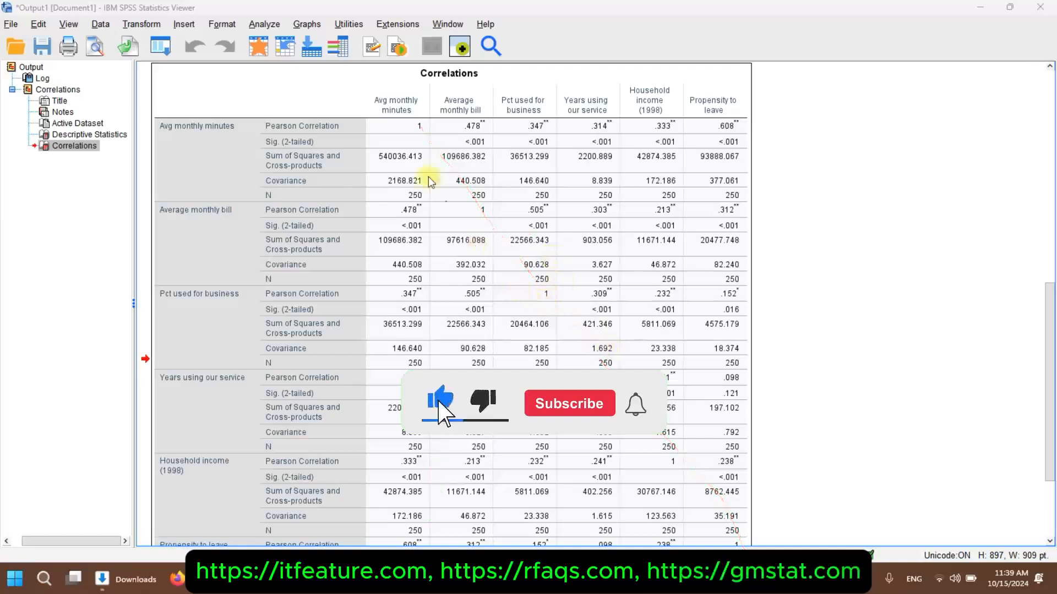
drag(403, 128, 788, 545)
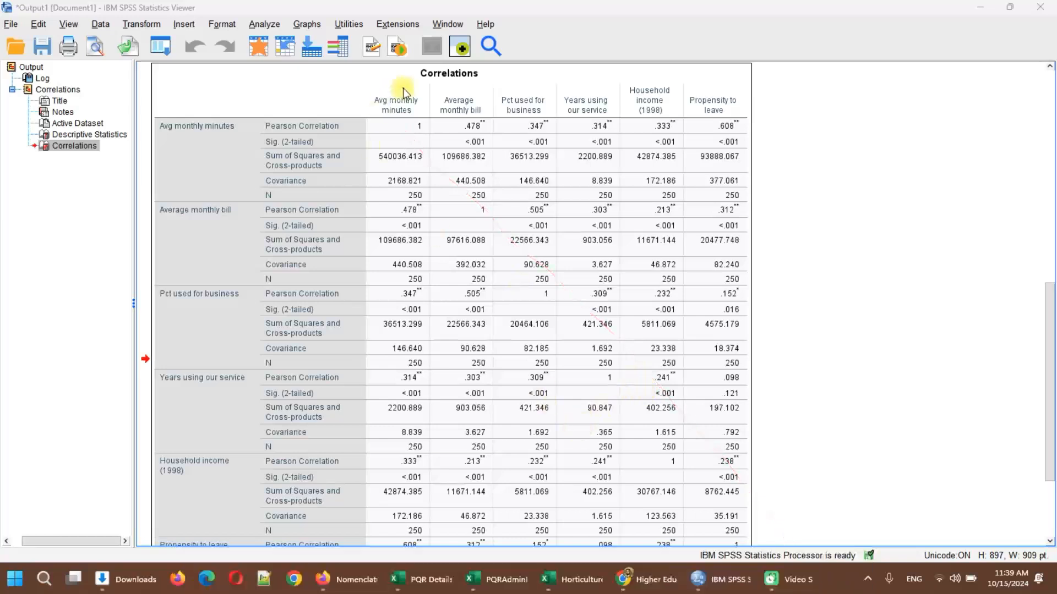
Step: Compare the mirrored coefficients above and below the matrix diagonal, and examine the covariance entry for Avg monthly minutes
mouse_move(463, 128)
mouse_down()
mouse_move(492, 110)
mouse_move(458, 126)
mouse_up()
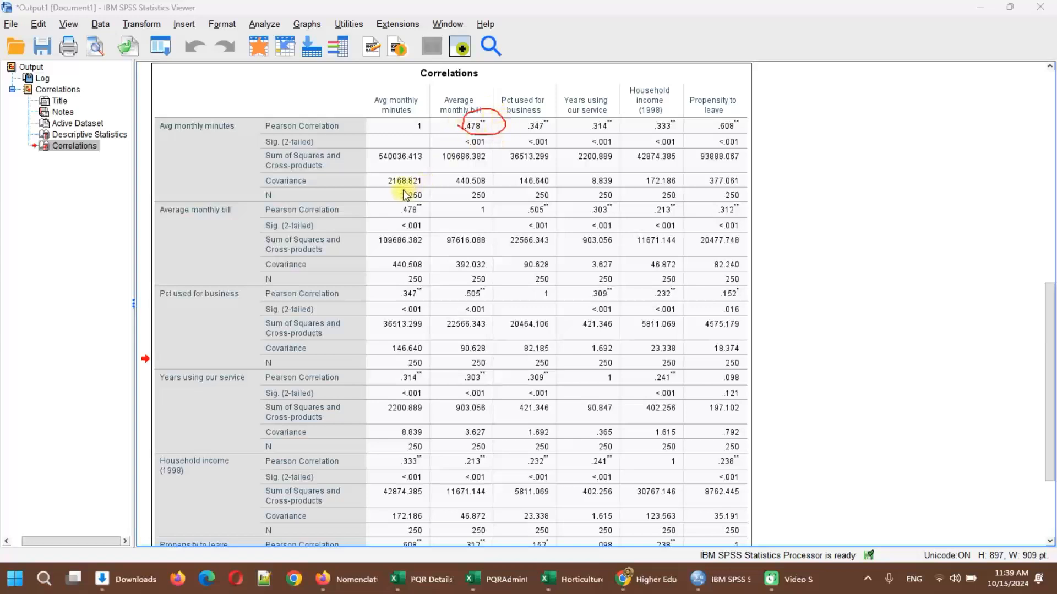
drag(398, 217, 425, 198)
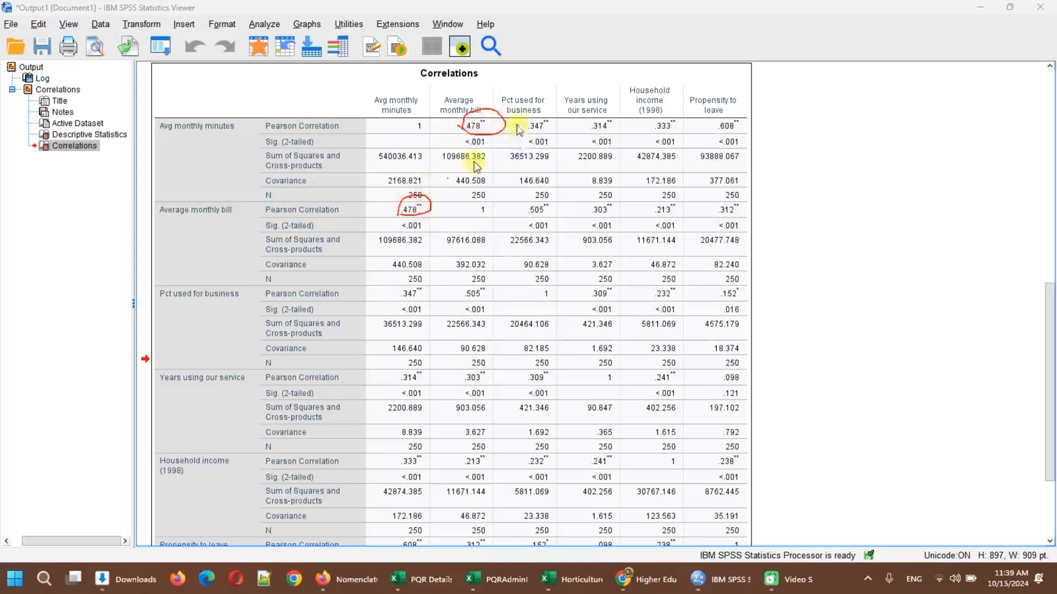
mouse_move(516, 124)
mouse_down()
mouse_move(535, 118)
mouse_move(506, 117)
mouse_up()
mouse_move(403, 301)
mouse_down()
mouse_move(432, 299)
mouse_move(420, 302)
mouse_up()
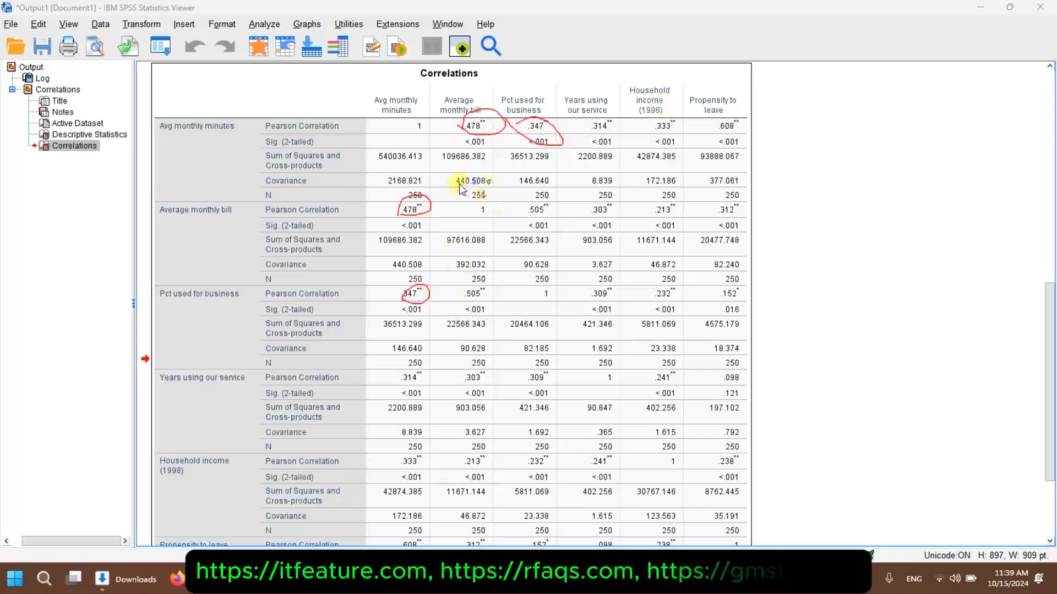
mouse_move(462, 187)
mouse_down()
mouse_move(495, 154)
mouse_move(485, 187)
mouse_up()
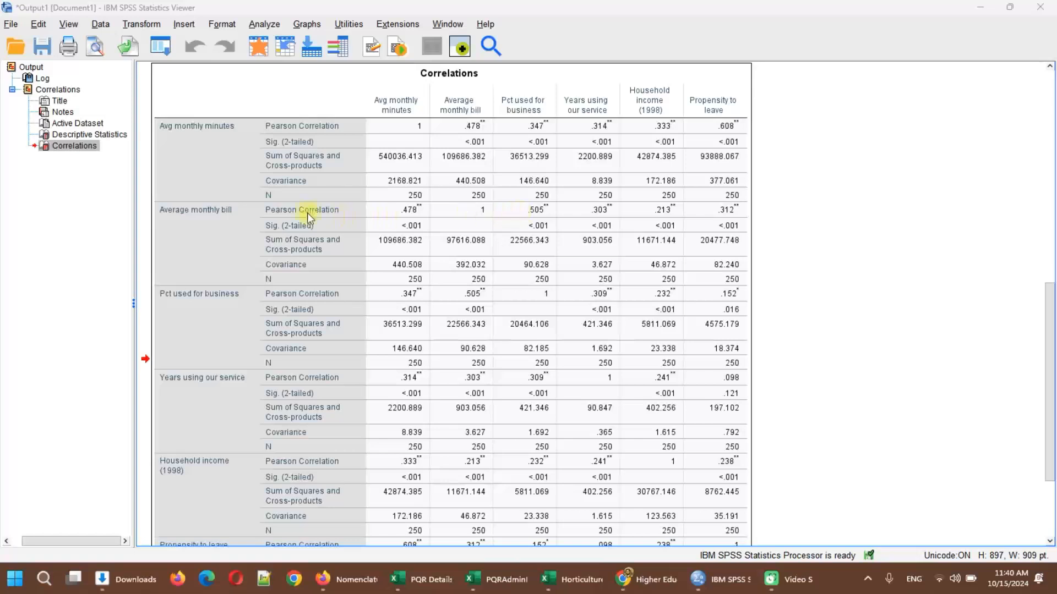
drag(525, 216, 538, 228)
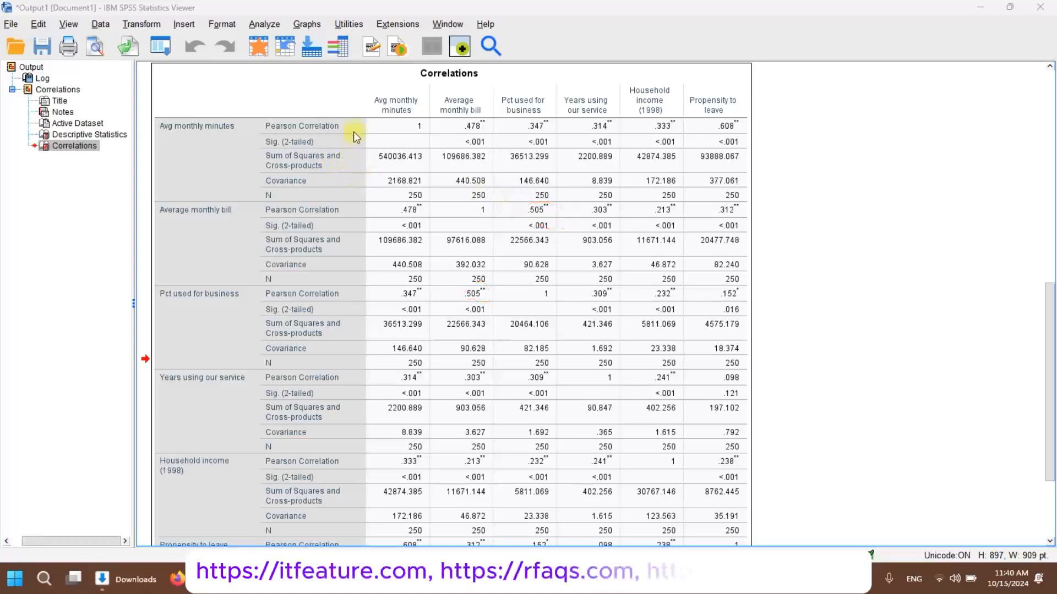
mouse_move(354, 126)
mouse_down()
mouse_move(392, 128)
mouse_move(396, 137)
mouse_move(350, 141)
mouse_move(375, 144)
mouse_move(367, 165)
mouse_up()
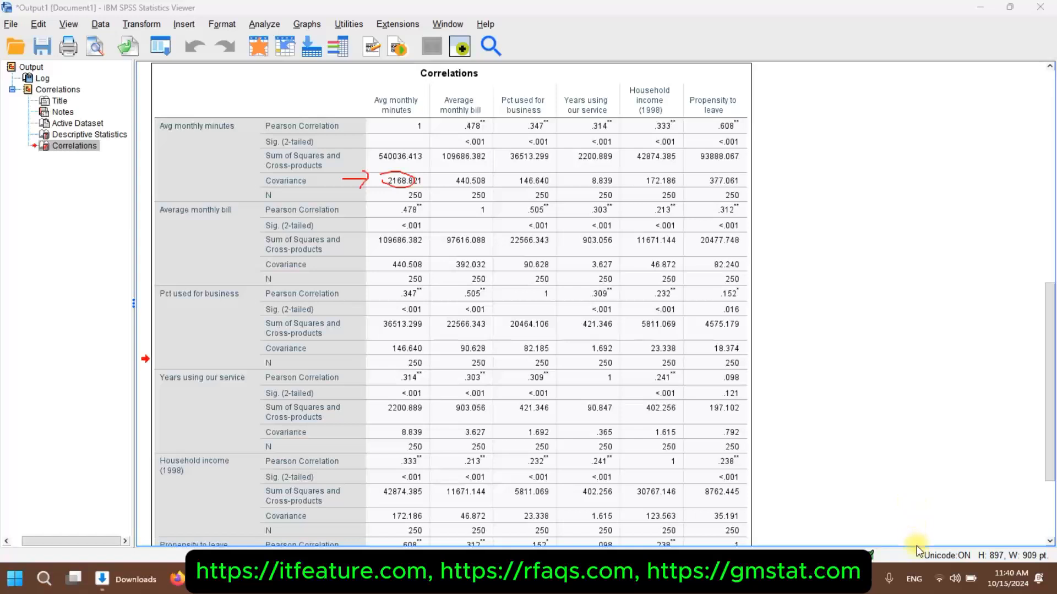
Step: Copy the Correlations table from the SPSS output and paste it at A1 of a new blank Excel workbook
right_click(642, 345)
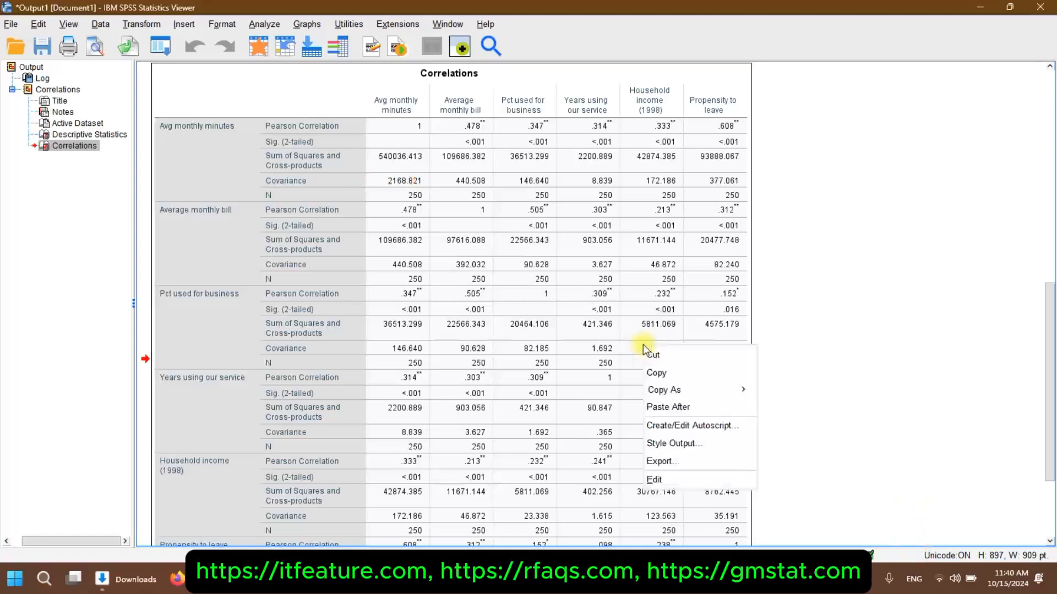
click(656, 372)
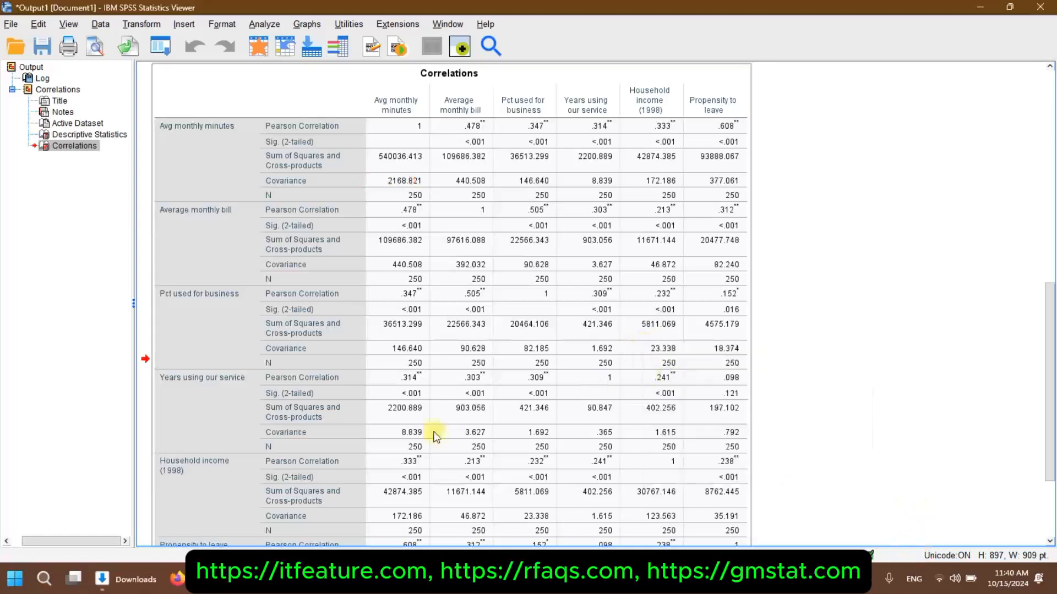
click(15, 579)
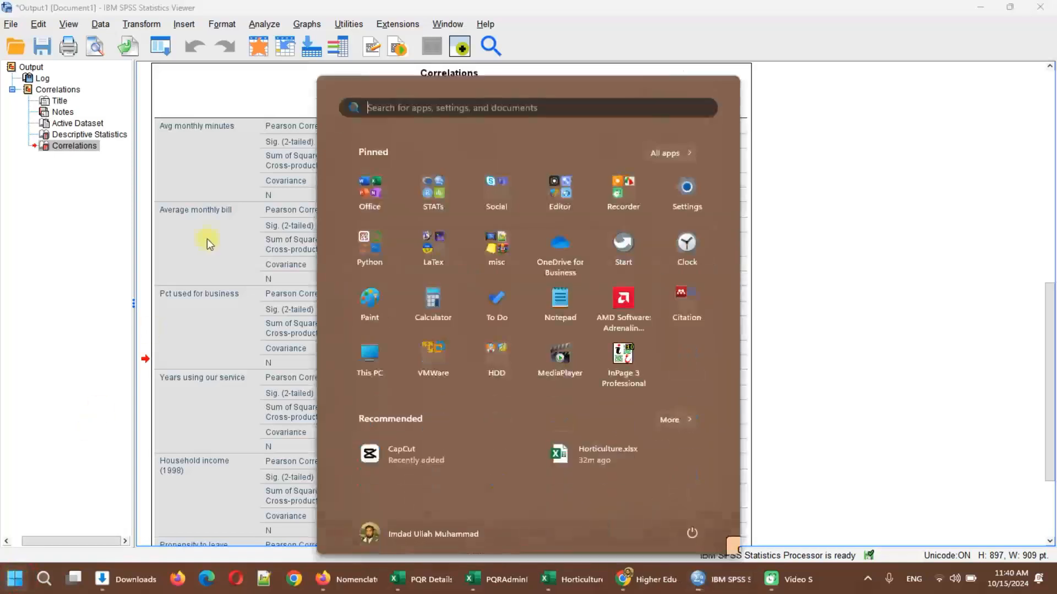
click(582, 580)
key(ctrl+n)
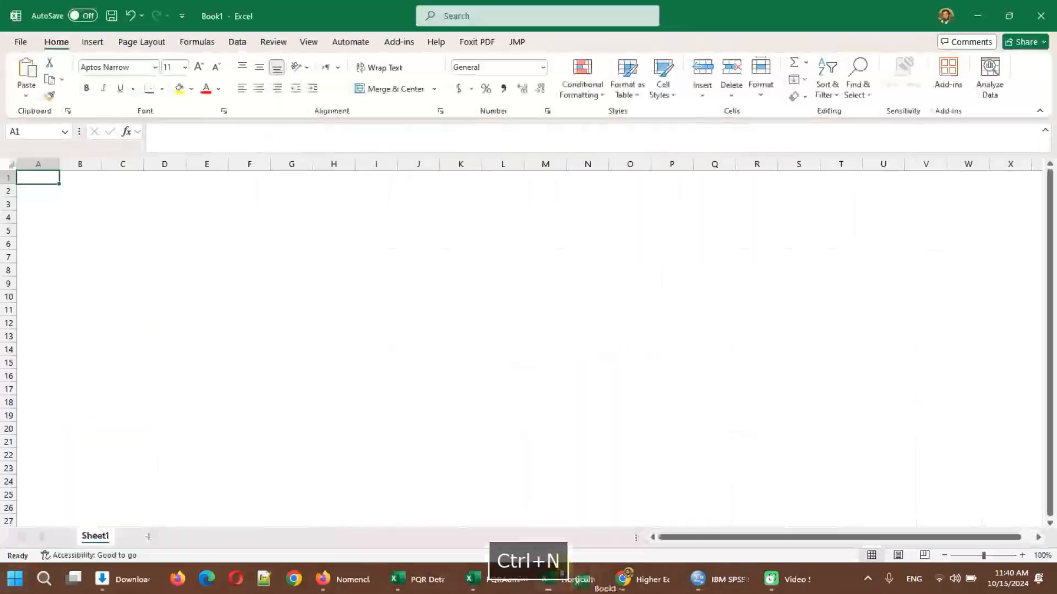
key(ctrl+v)
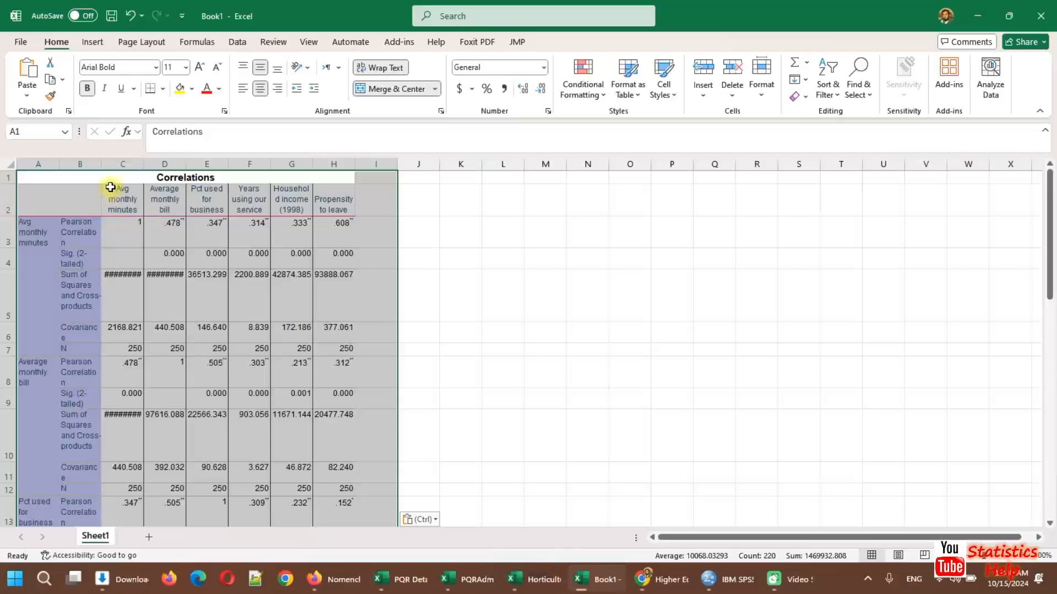
Step: Widen the label and value columns of the pasted table, and auto-fit the row heights across the whole sheet
drag(100, 164, 208, 165)
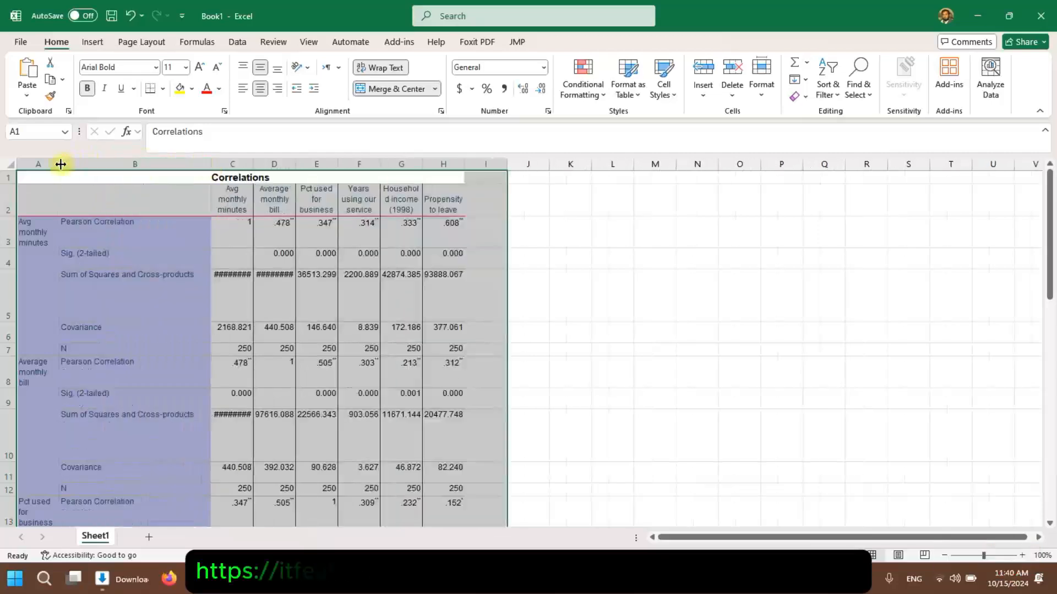
drag(59, 164, 157, 175)
drag(349, 165, 403, 160)
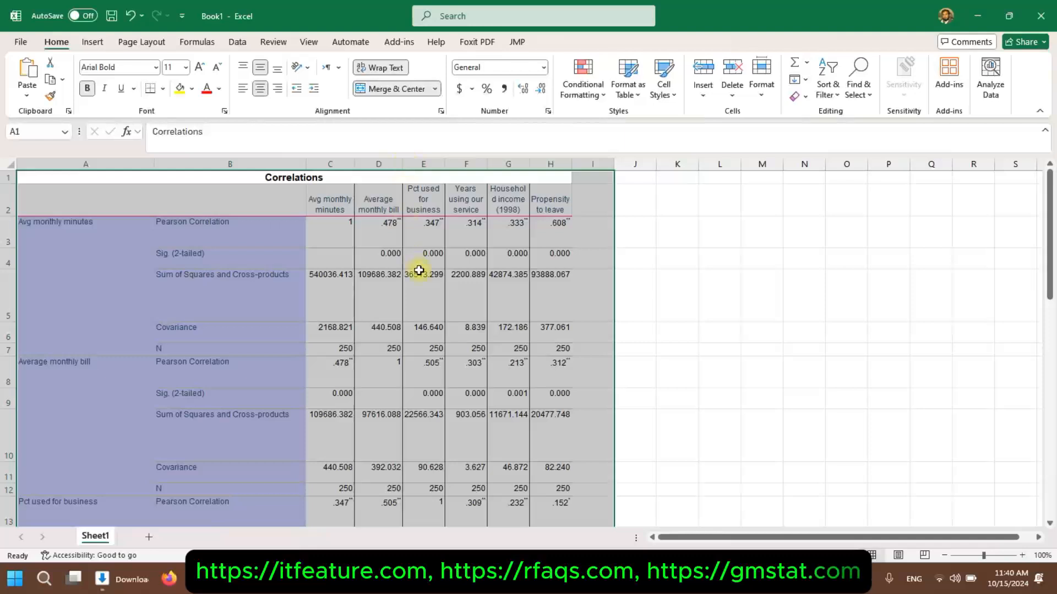
key(ctrl+a)
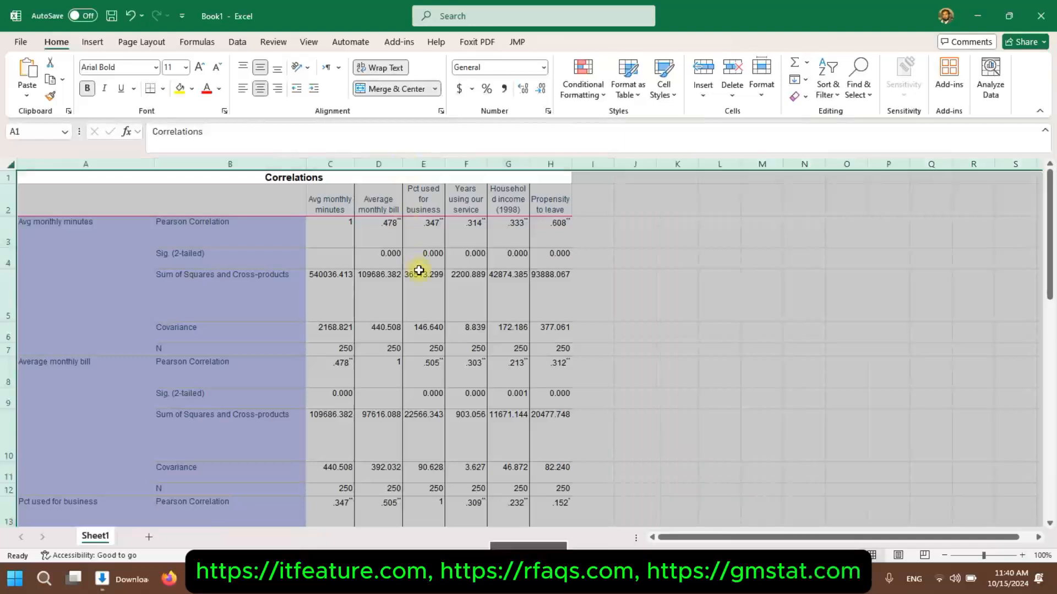
double_click(9, 327)
click(242, 340)
scroll(243, 340, down, 1)
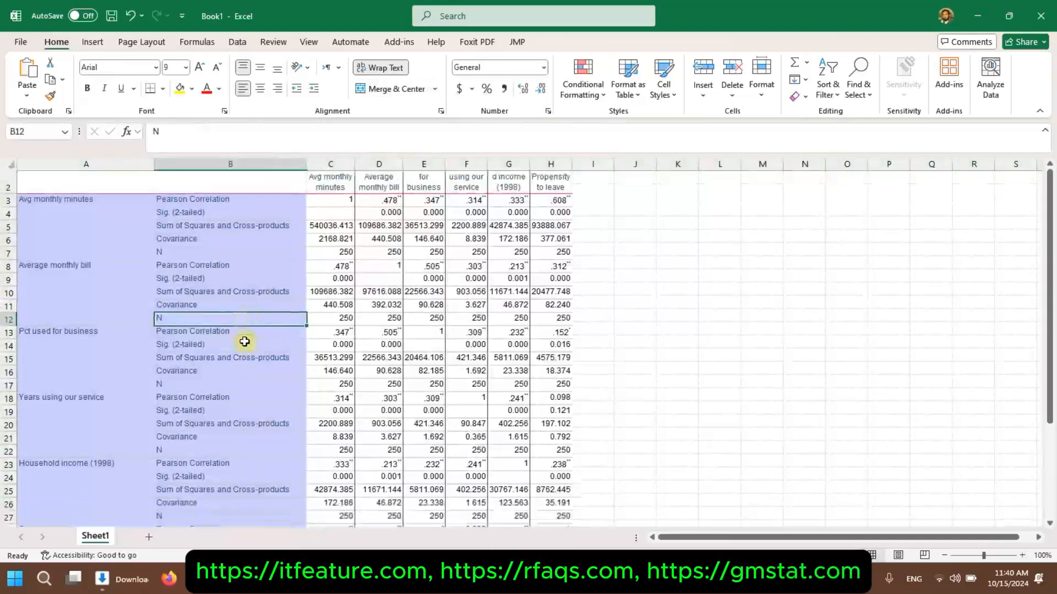
scroll(243, 339, up, 2)
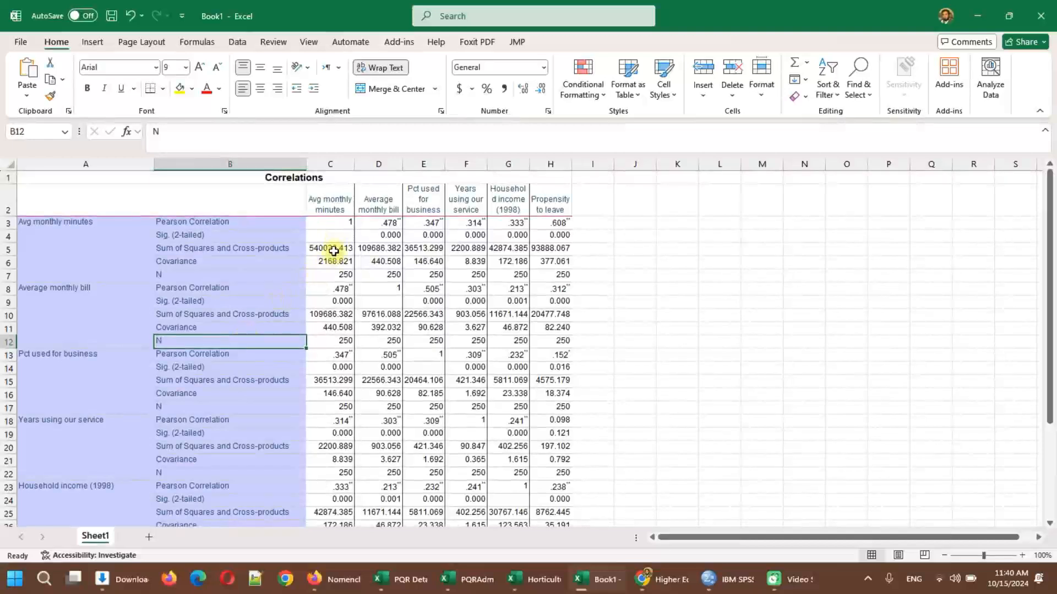
Step: Clear the values below the diagonal in the Avg monthly minutes column from row 5 and the Average monthly bill column from row 10
drag(333, 251, 330, 543)
key(Delete)
scroll(330, 543, up, 3)
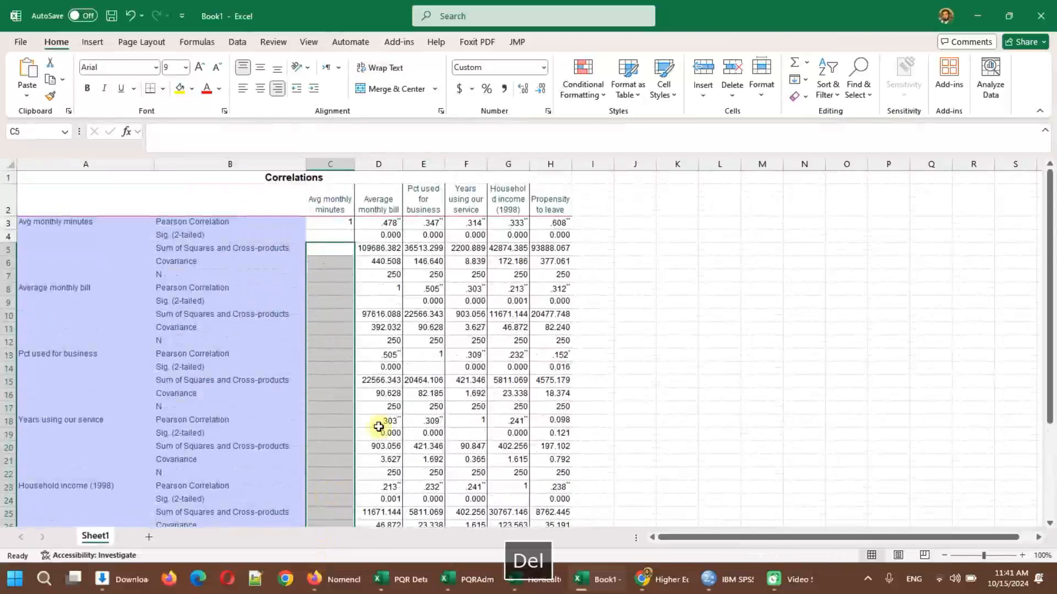
drag(378, 312, 383, 493)
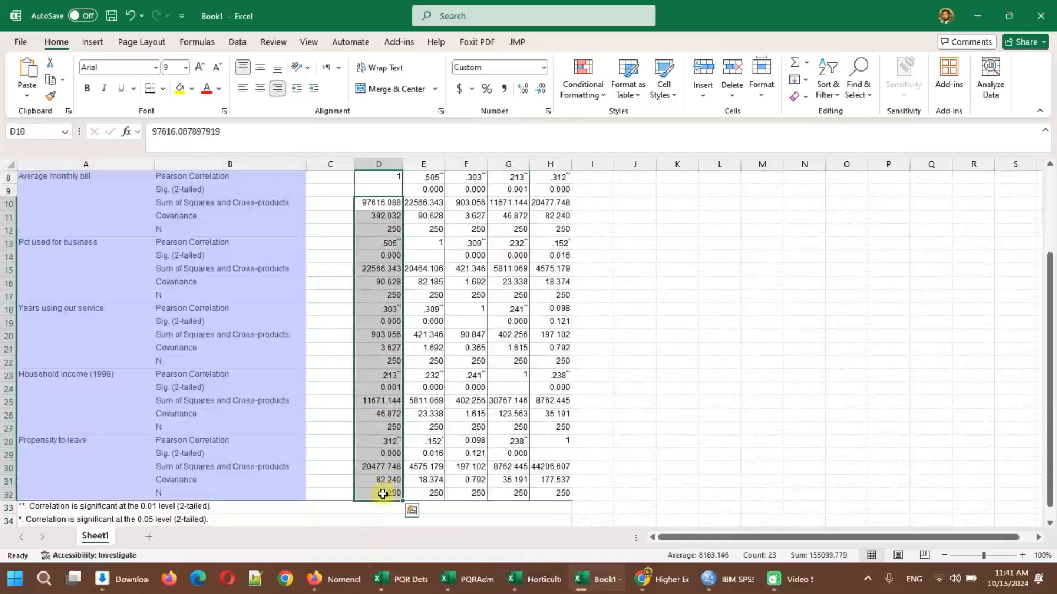
key(Delete)
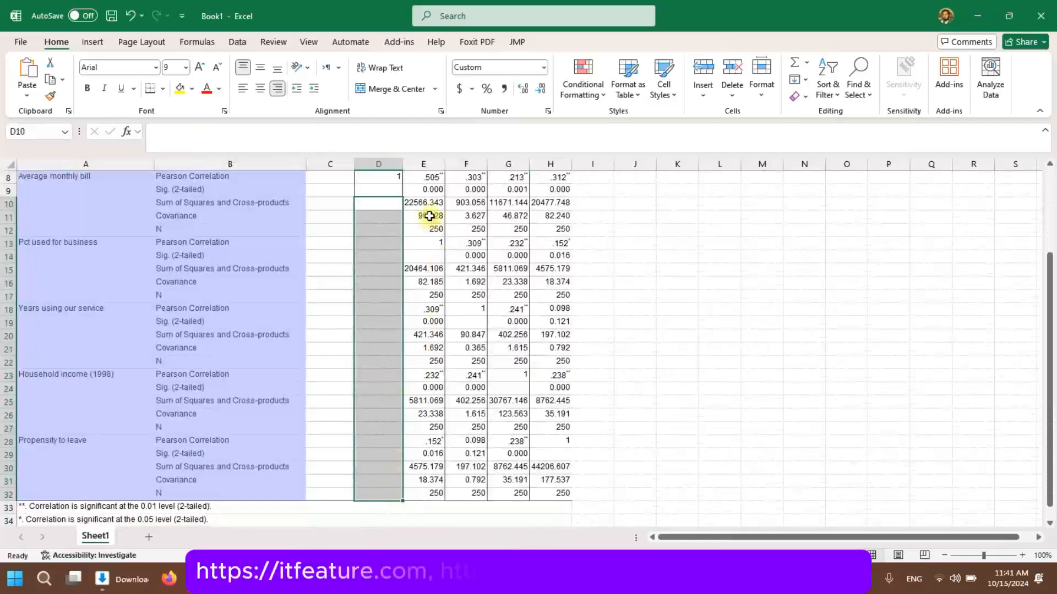
Step: Clear the values below the diagonal in the Pct used for business column from row 15 and the Years using our service column from row 19
click(431, 269)
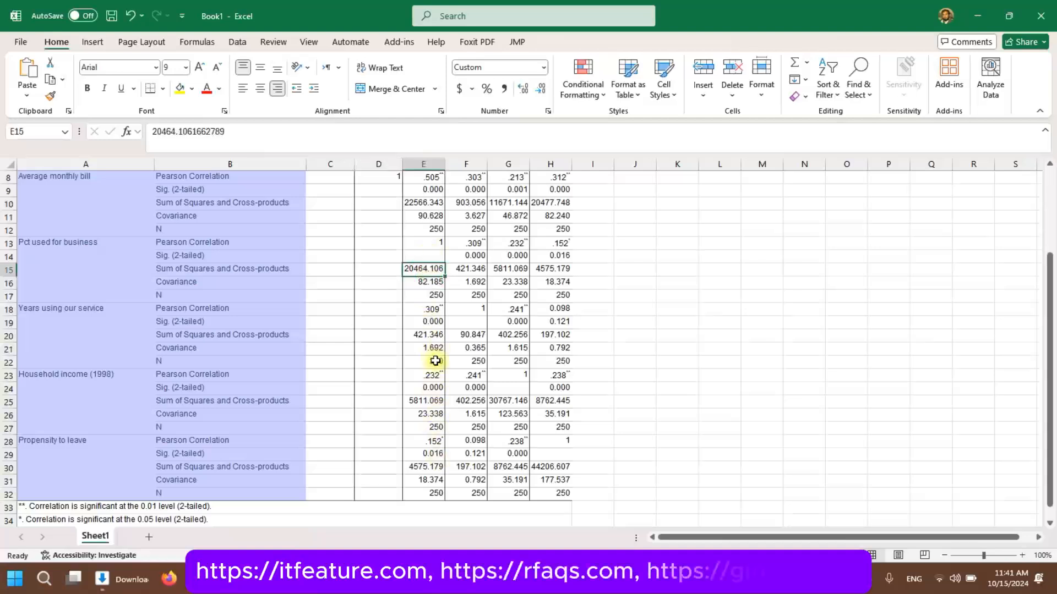
key(ctrl+shift+Down)
key(Delete)
key(Right)
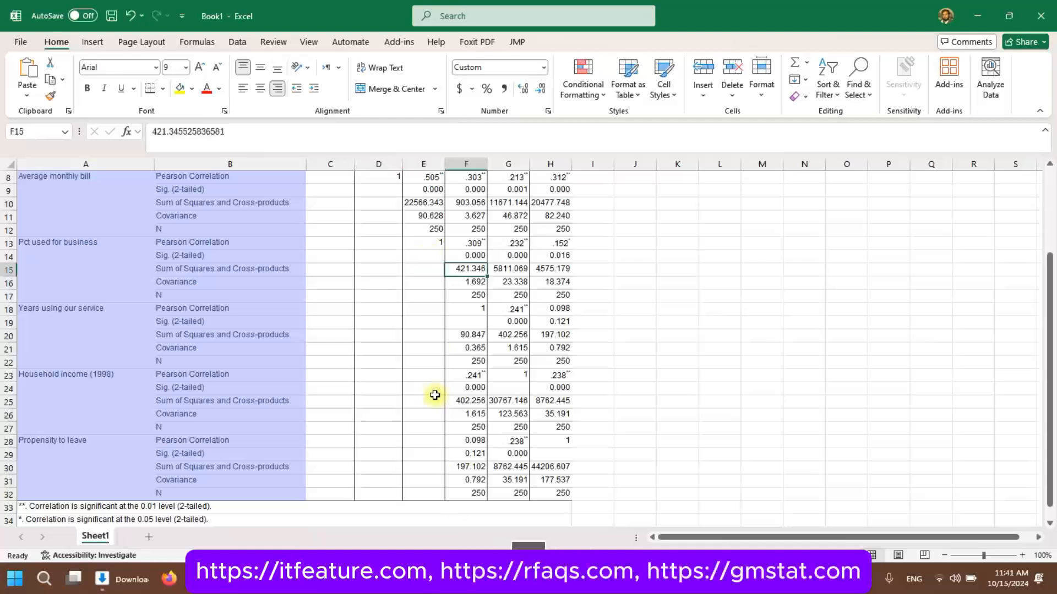
key(Down)
key(Down)
key(Down)
key(Down)
key(shift+Down)
key(ctrl+shift+Down)
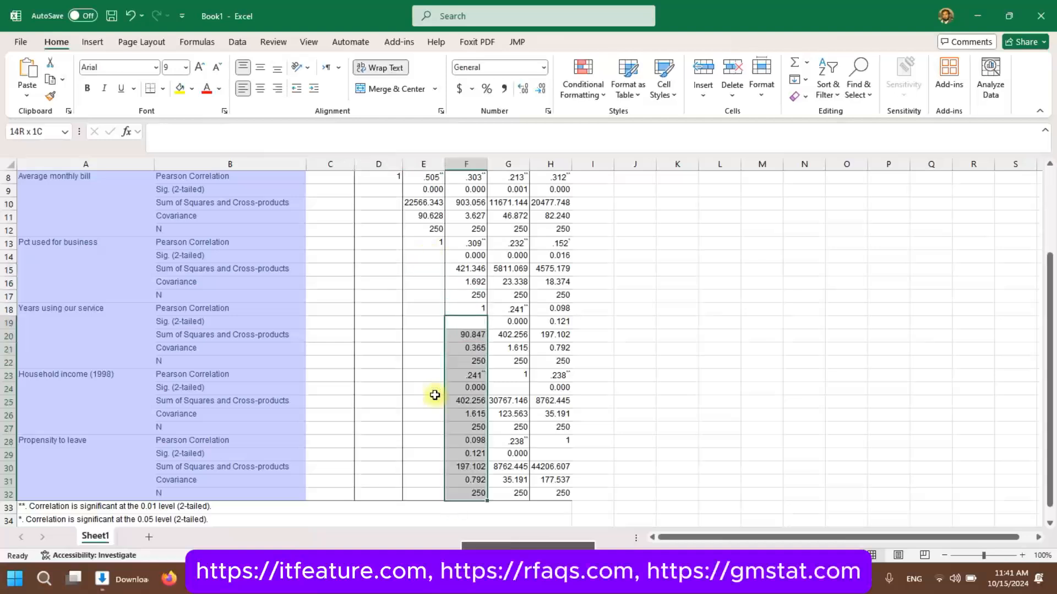
key(Delete)
Step: Clear the values below the diagonal entry in the Household income (1998) column, down to row 32
key(Right)
key(Down)
key(Down)
key(Down)
key(Down)
key(Down)
key(Down)
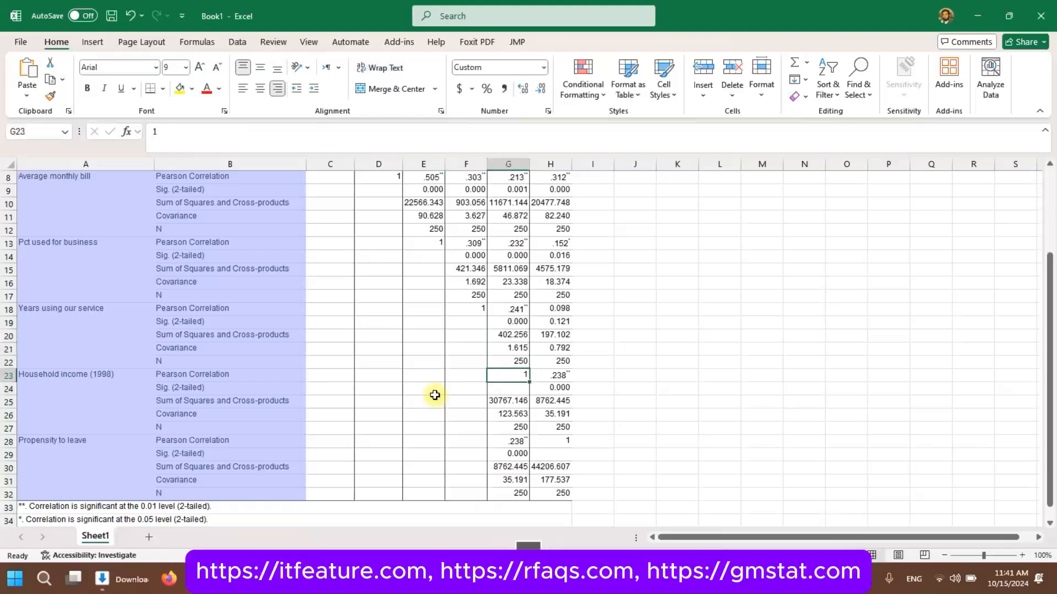
key(ctrl+shift+Down)
key(Delete)
Step: Clear the values in H29:H32 below the diagonal entry of the Propensity to leave column
key(Right)
key(Down)
key(Down)
key(Down)
key(Down)
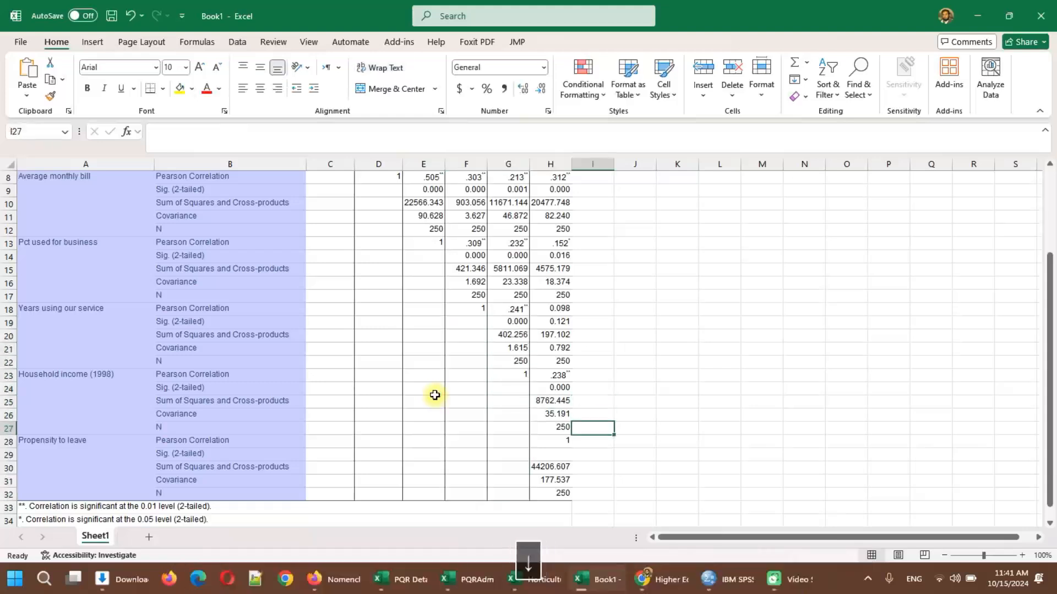
key(ctrl+shift+Down)
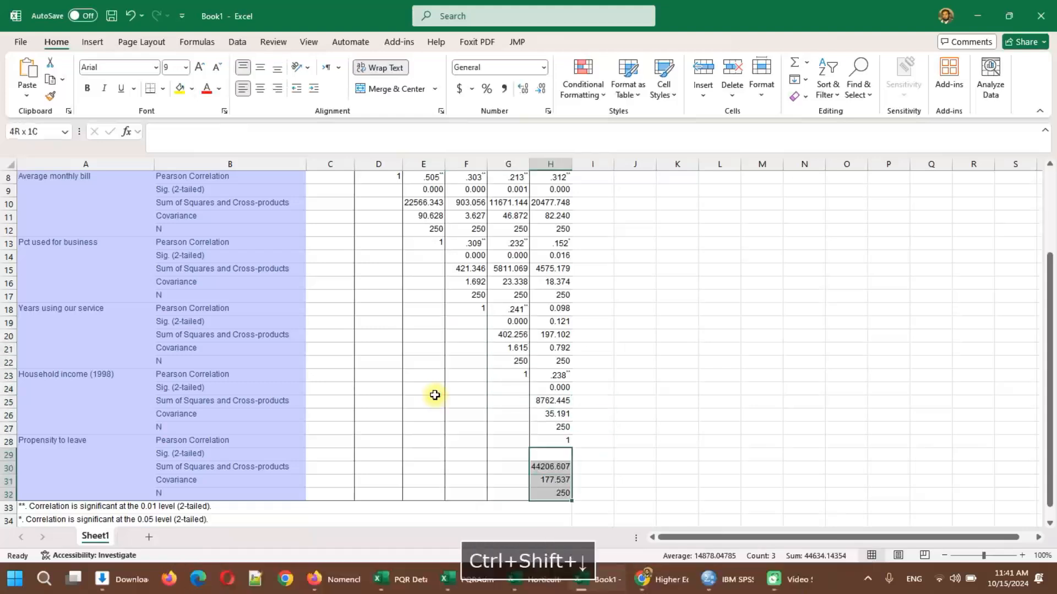
key(Delete)
Step: Auto-fit the column widths of the whole correlation table to their contents
scroll(263, 300, up, 3)
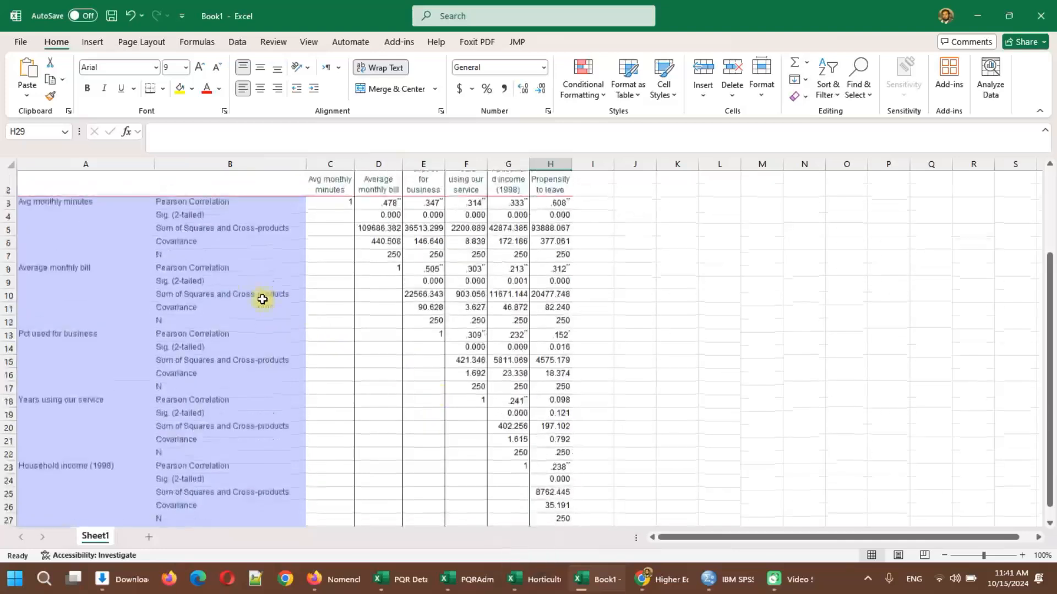
scroll(263, 300, down, 1)
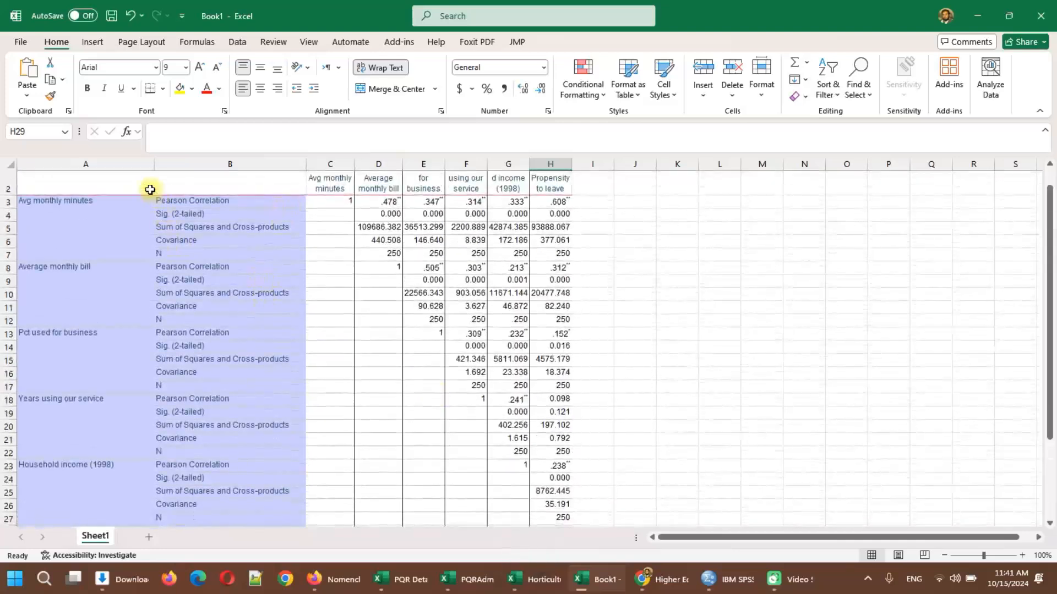
key(ctrl+a)
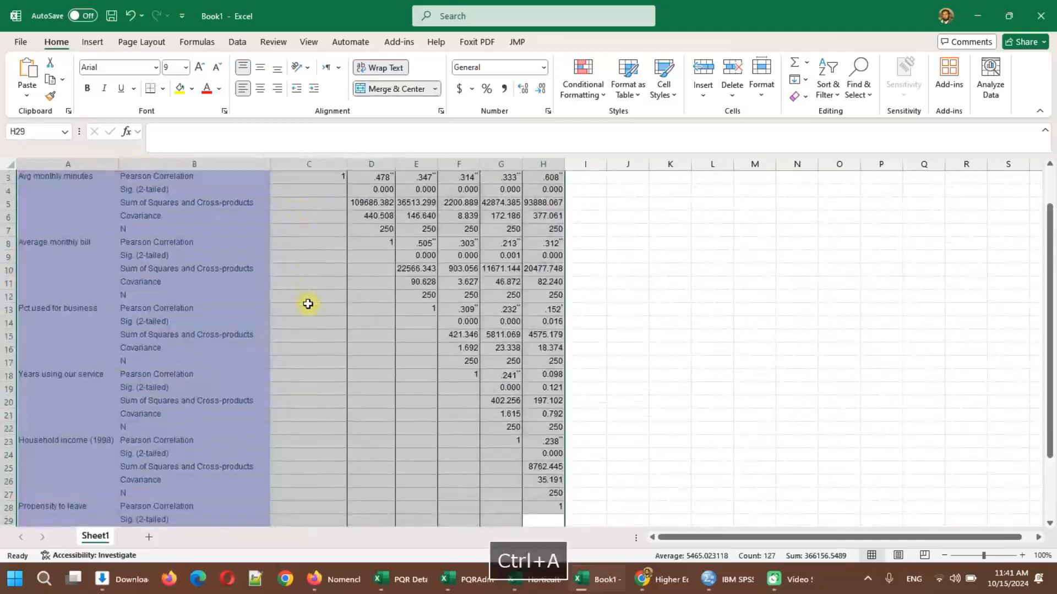
click(308, 306)
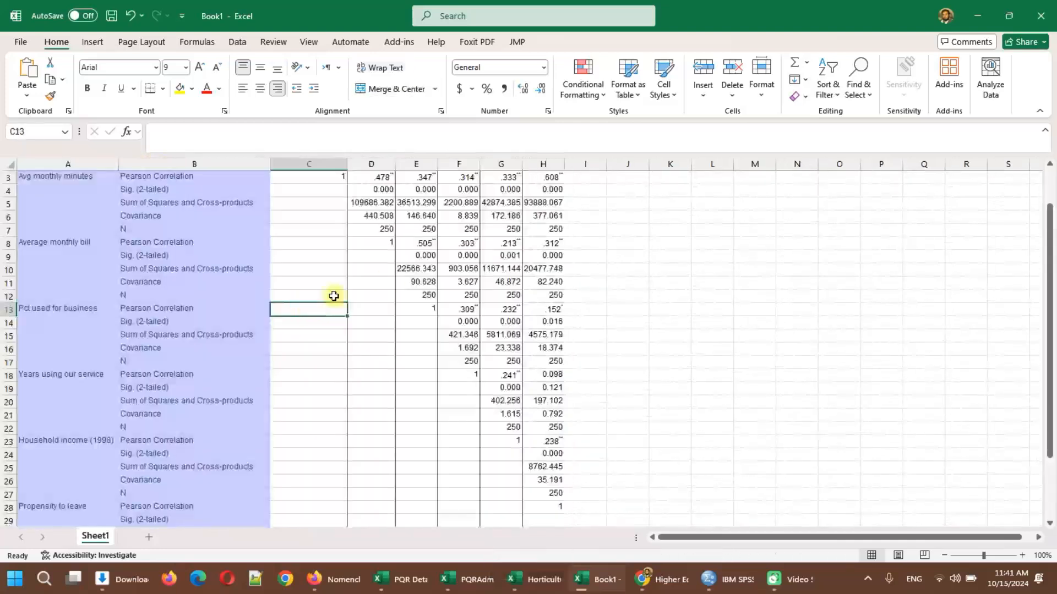
scroll(387, 248, up, 1)
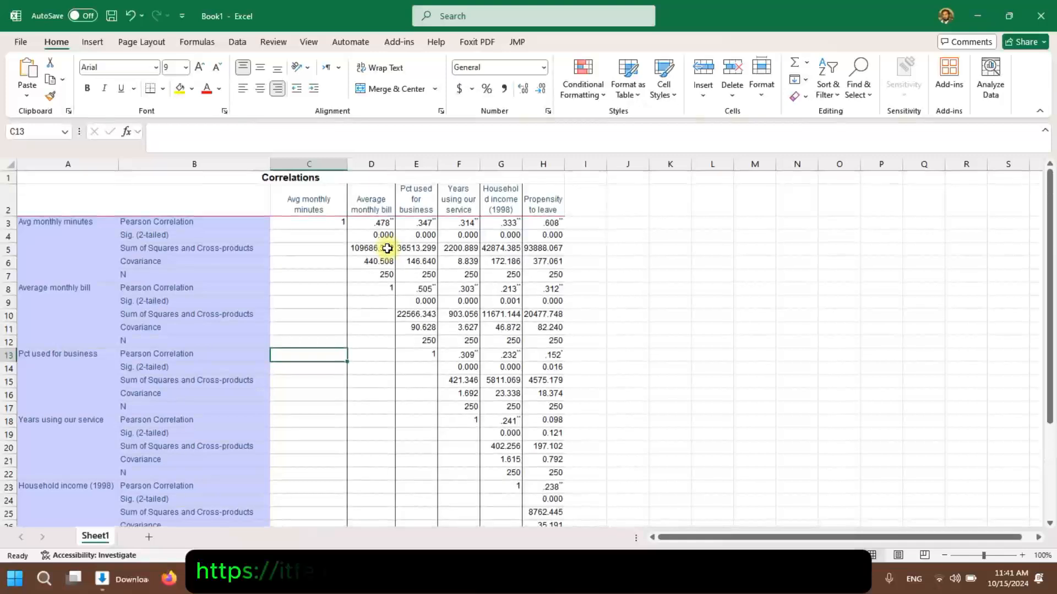
Step: Examine the correlation, significance, cross-products and N values between Avg monthly minutes and Years using our service
click(50, 246)
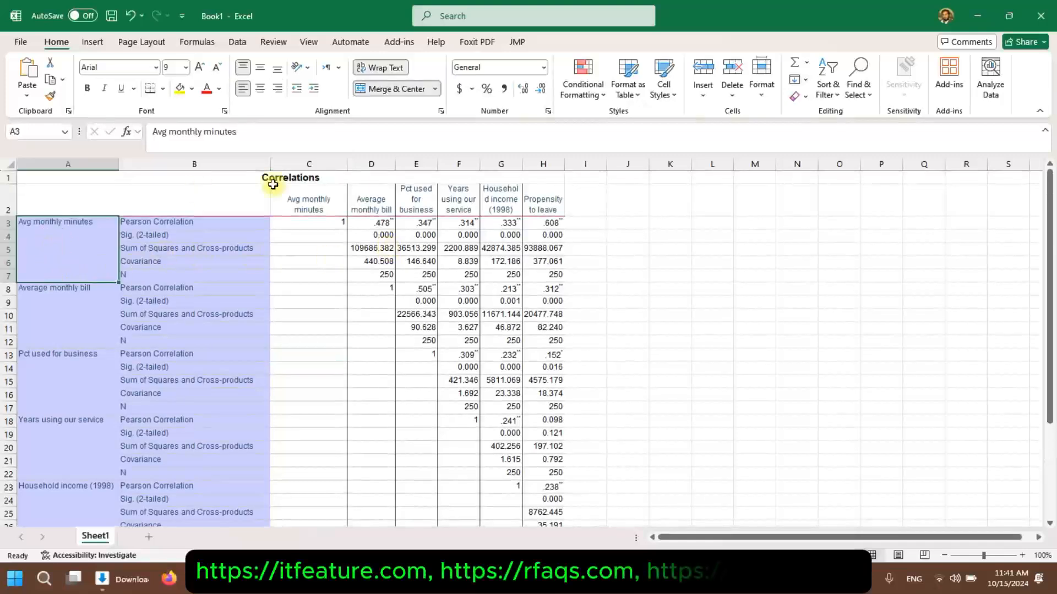
click(464, 225)
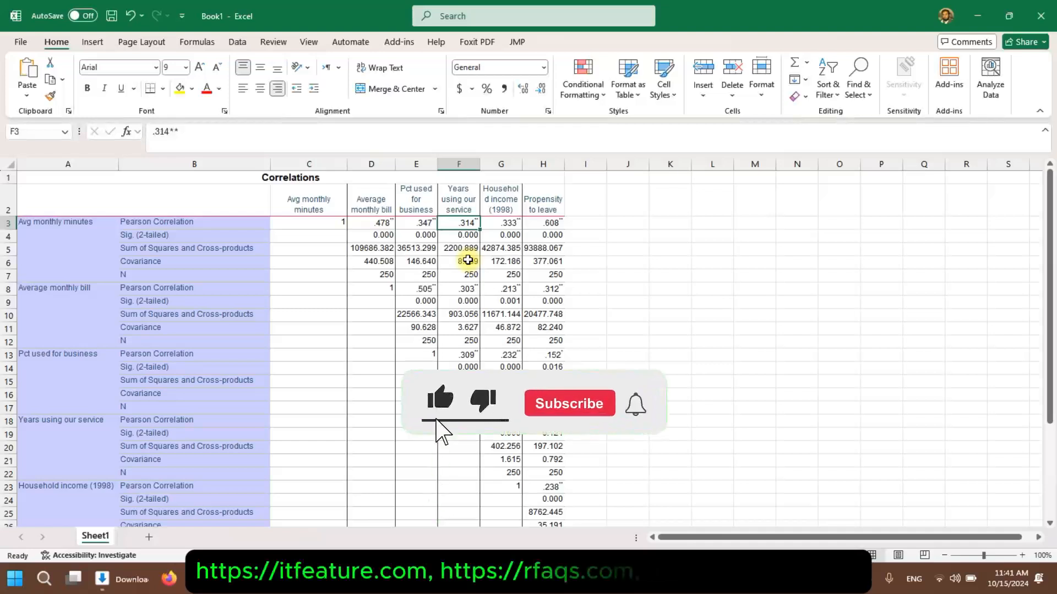
scroll(468, 260, up, 6)
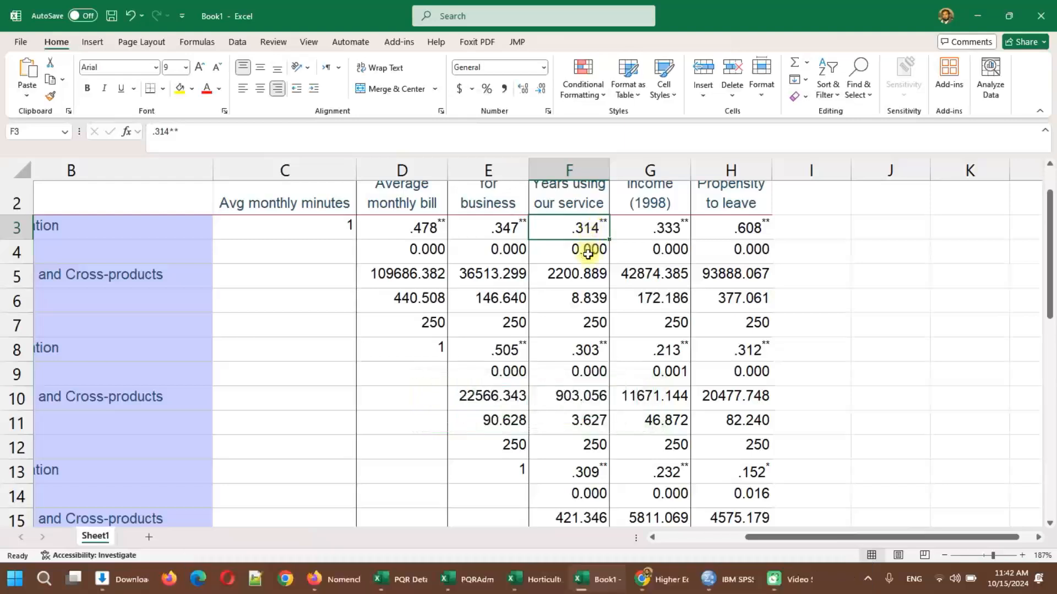
click(588, 254)
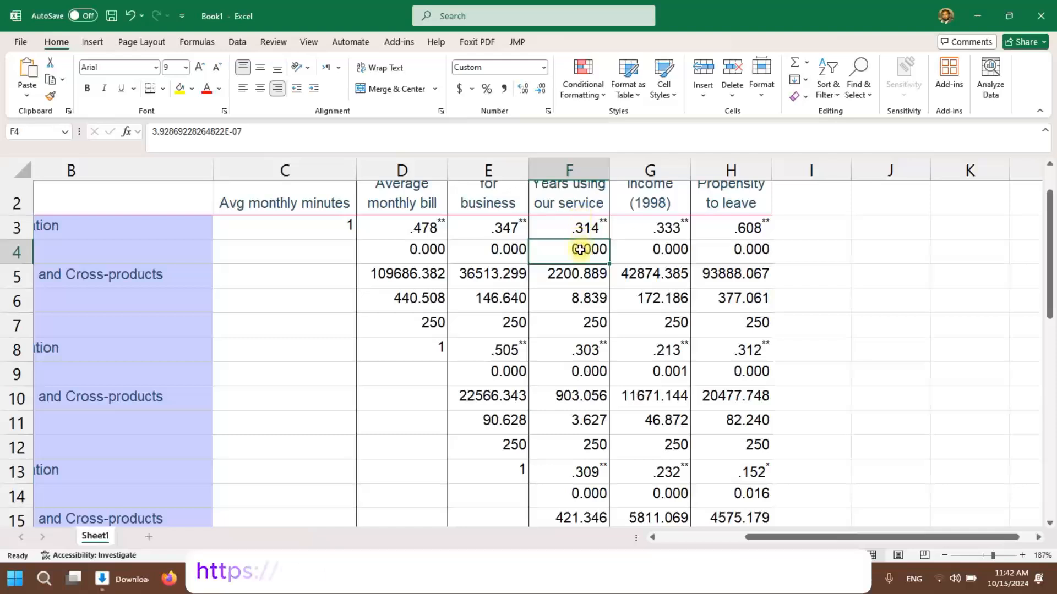
click(578, 233)
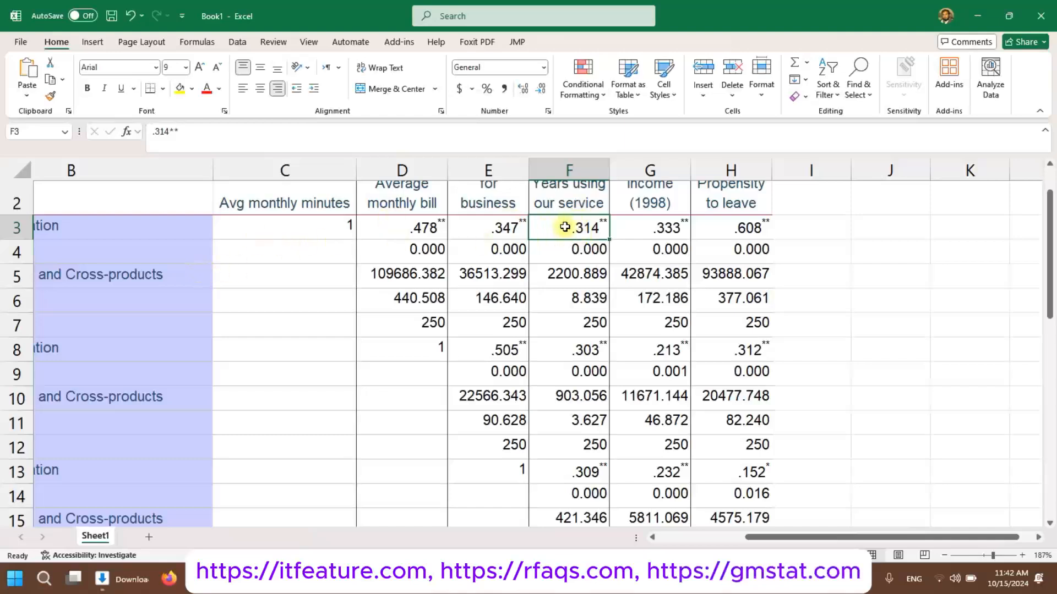
click(565, 278)
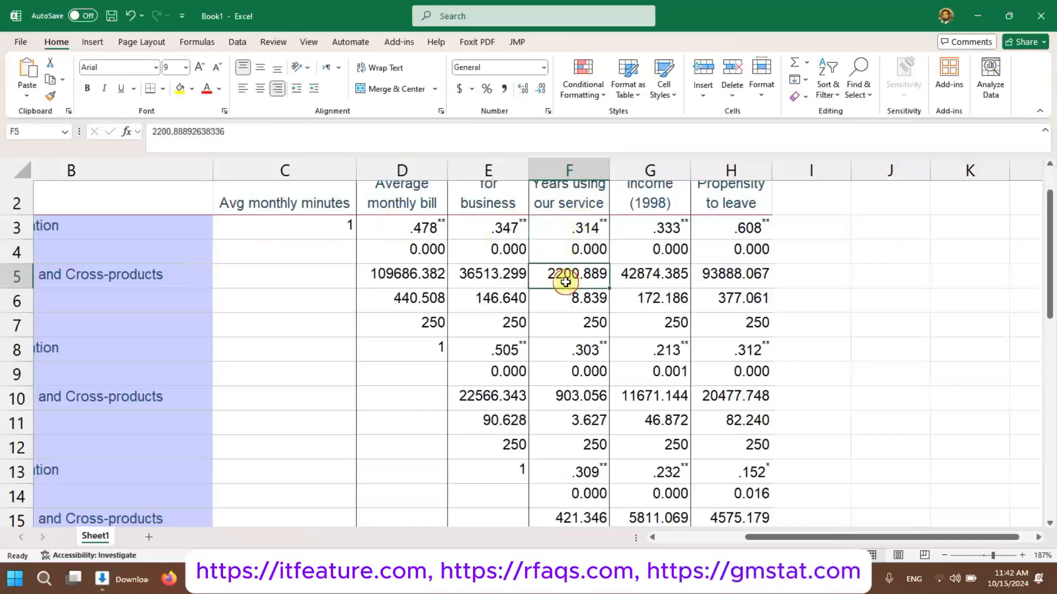
click(572, 321)
Step: Delete the Sig. (2-tailed), Sum of Squares and Cross-products, Covariance and N rows for Avg monthly minutes and Average monthly bill
scroll(571, 321, left, 3)
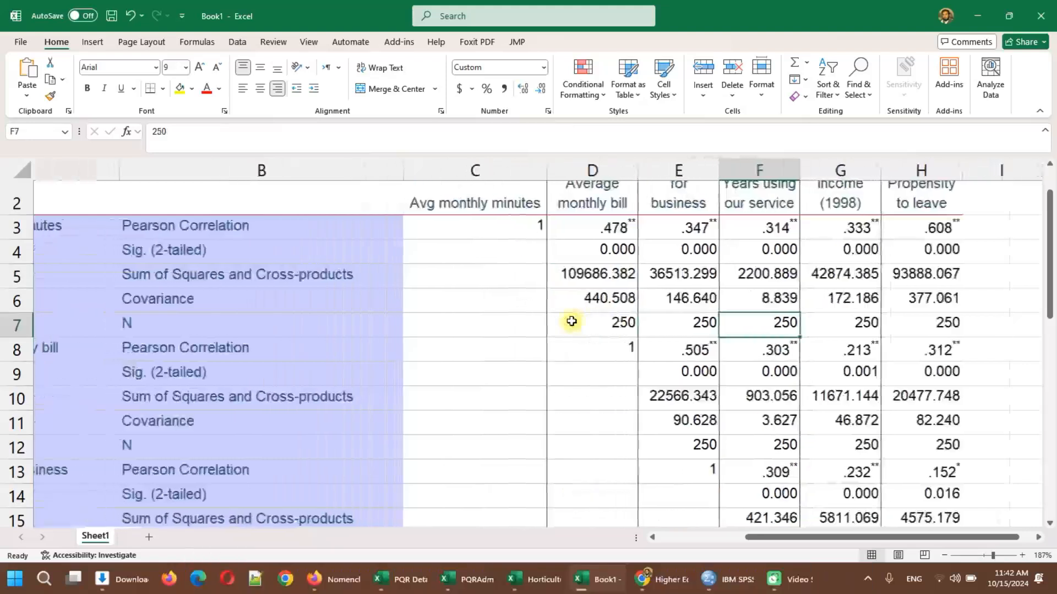
drag(17, 253, 14, 326)
key(Menu)
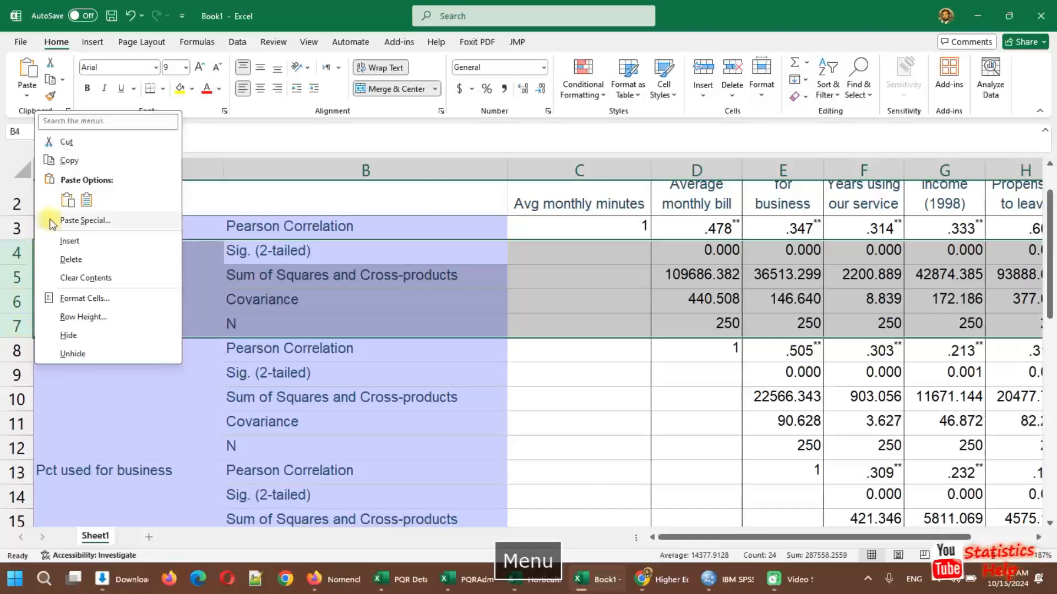
click(72, 259)
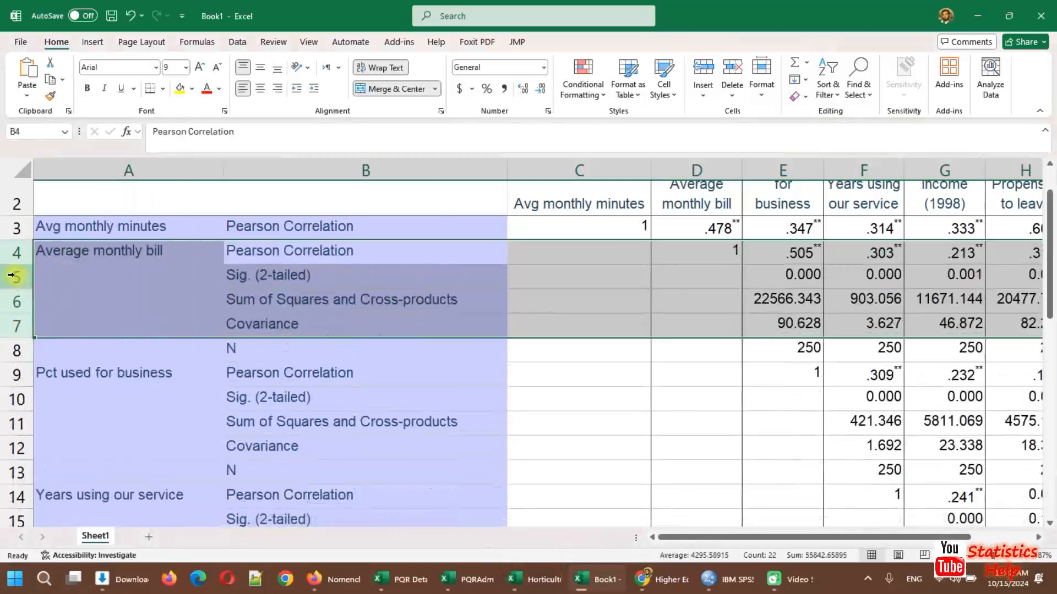
drag(16, 275, 15, 346)
key(Menu)
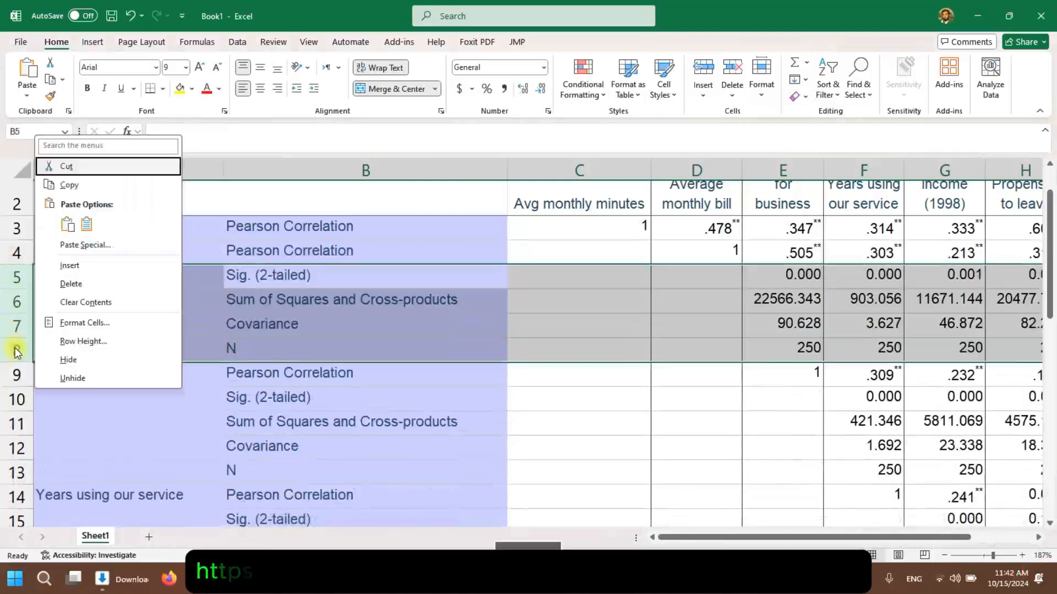
click(104, 284)
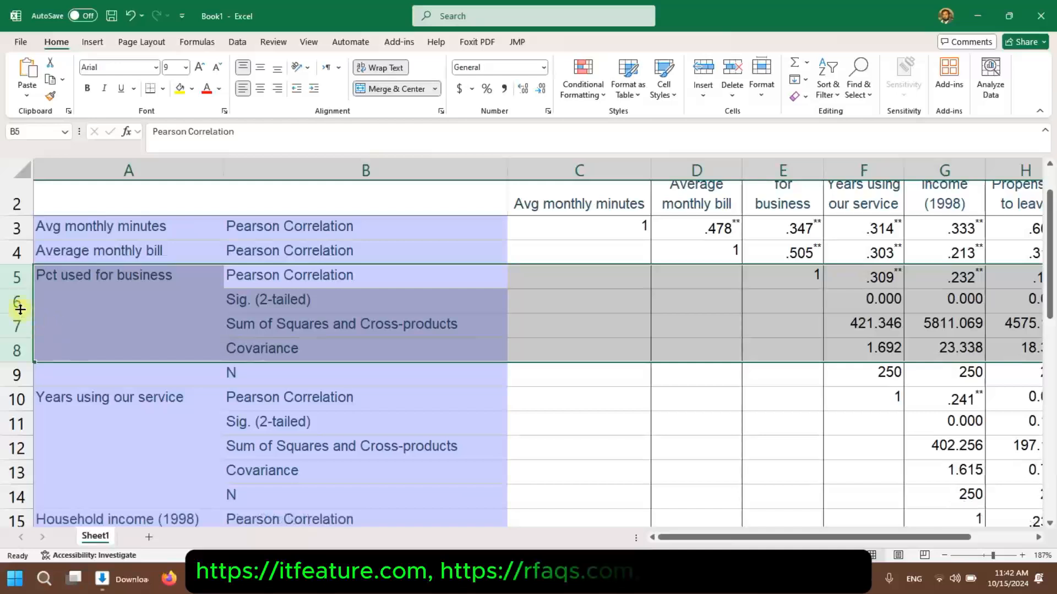
Step: Delete the Sig. (2-tailed), Sum of Squares and Cross-products, Covariance and N rows for Pct used for business, Years using our service and Household income (1998)
drag(17, 302, 19, 373)
key(Menu)
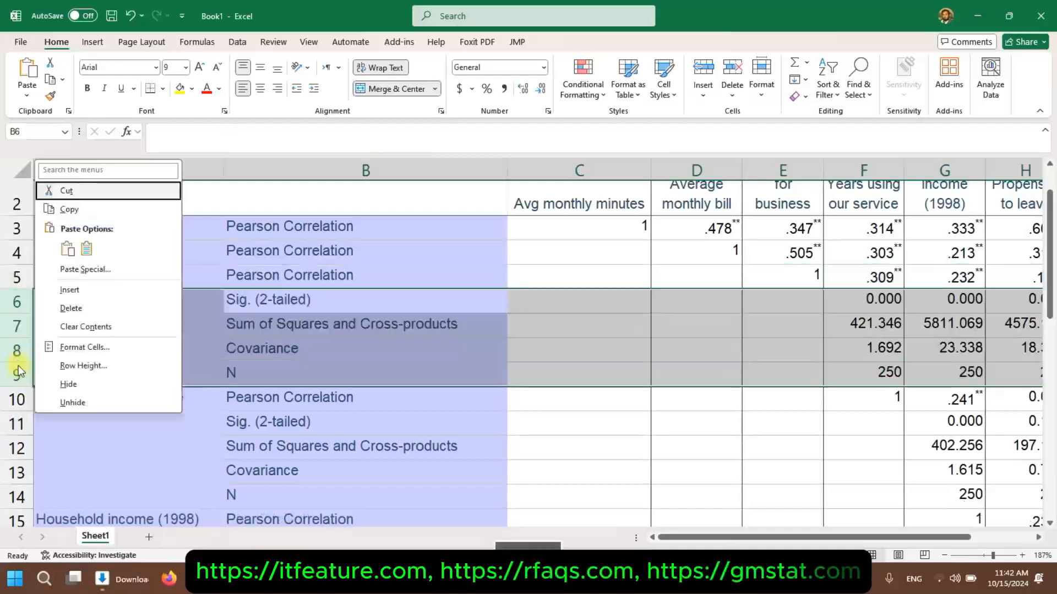
click(65, 312)
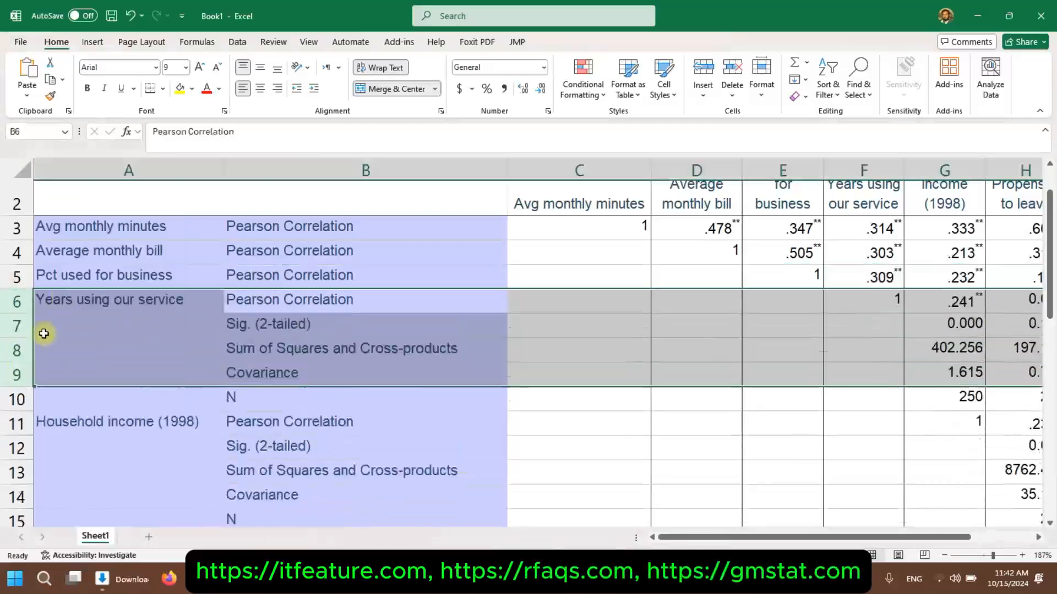
drag(16, 326, 18, 390)
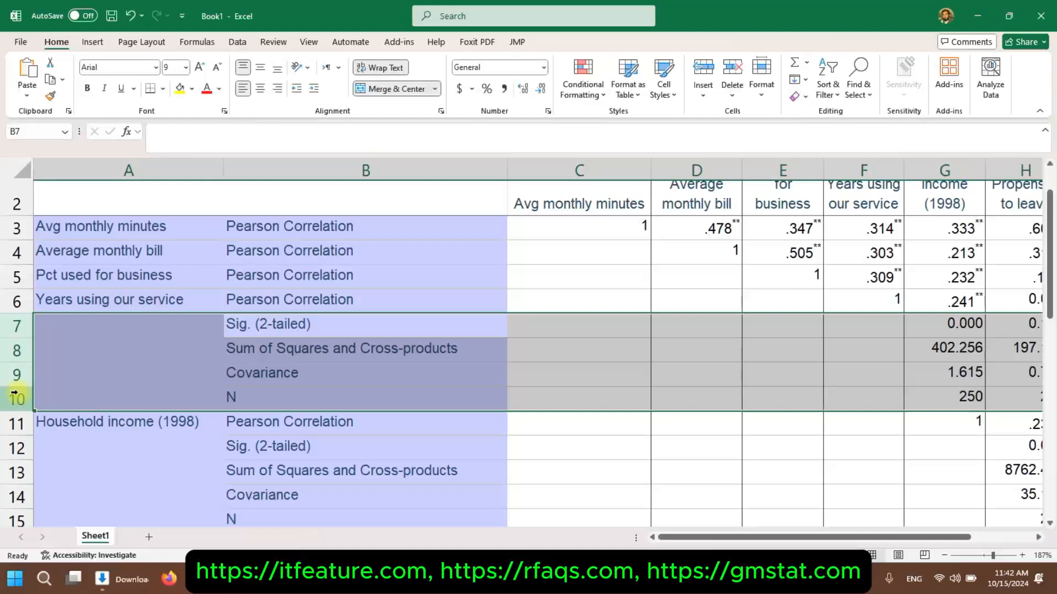
key(Menu)
click(70, 333)
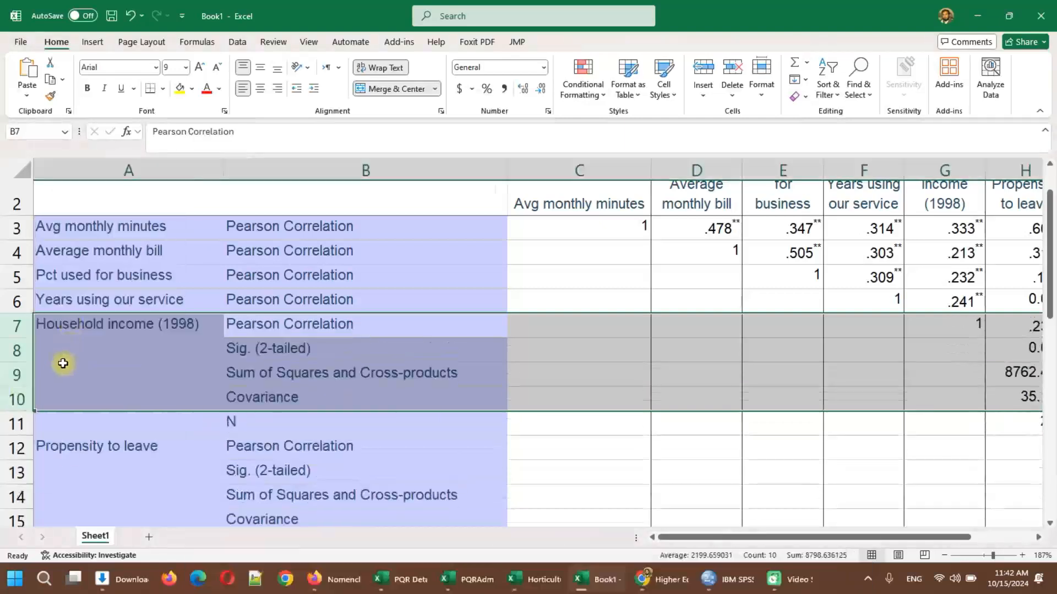
drag(18, 350, 17, 421)
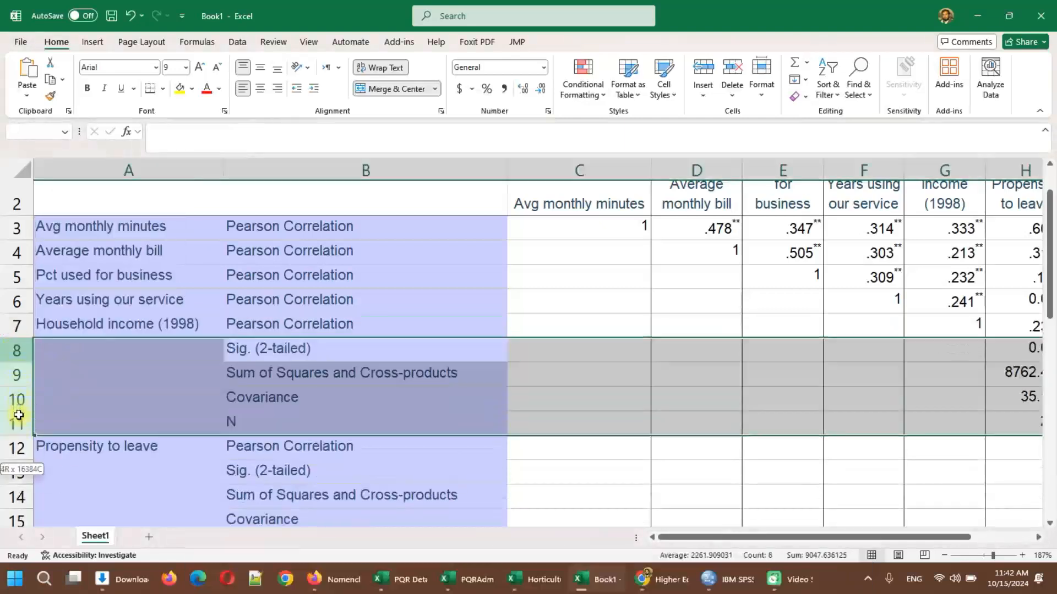
key(Menu)
click(65, 358)
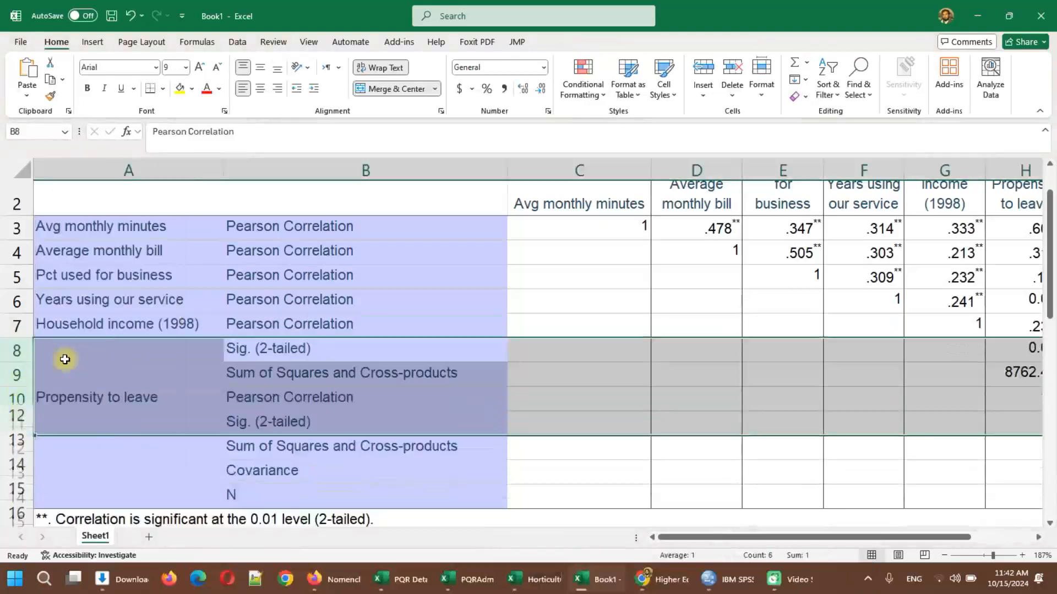
Step: Delete the whole Propensity to leave block, rows 8 to 12, including its Pearson Correlation row
click(18, 374)
drag(19, 373, 15, 443)
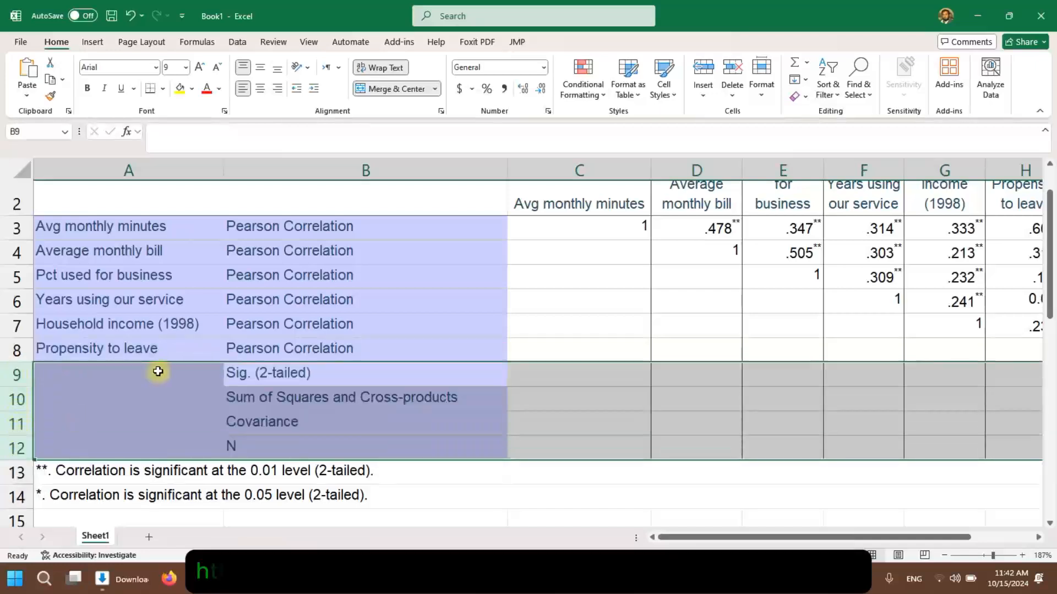
ctrl+scroll(156, 371, down, 3)
ctrl+scroll(158, 371, up, 1)
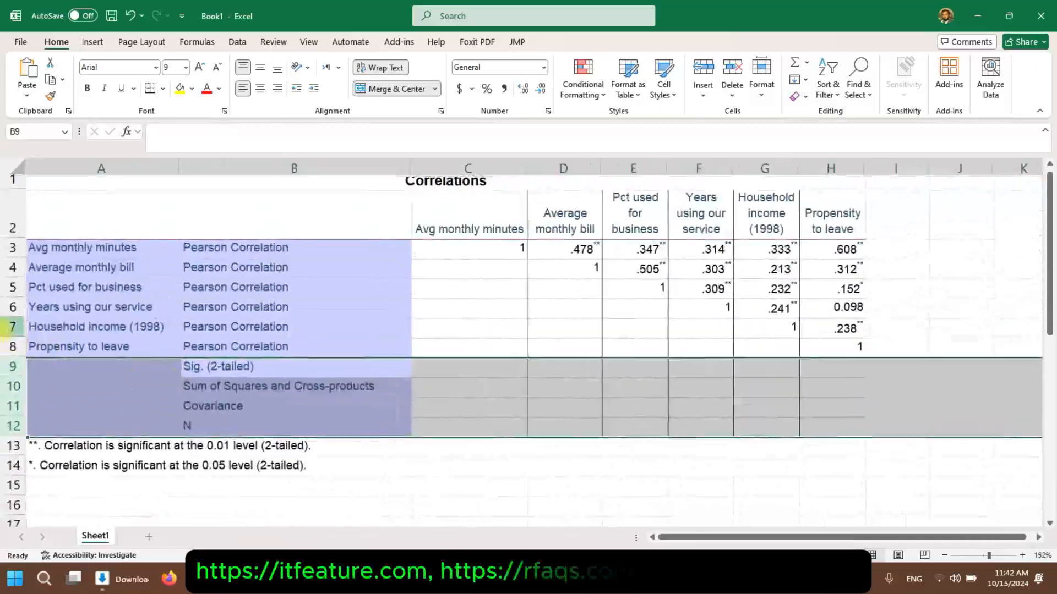
drag(12, 349, 10, 429)
right_click(11, 433)
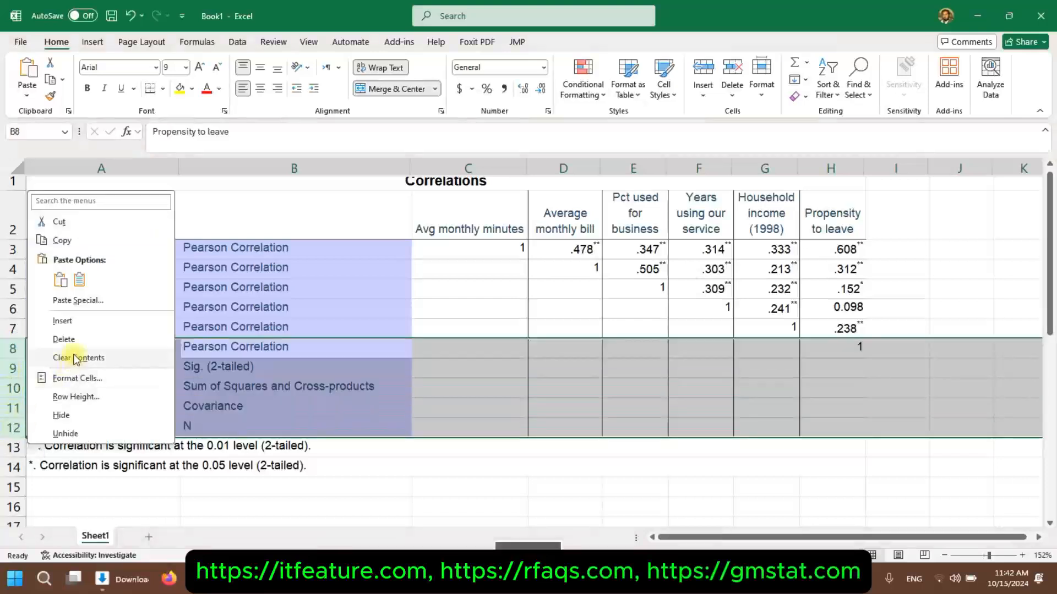
click(63, 339)
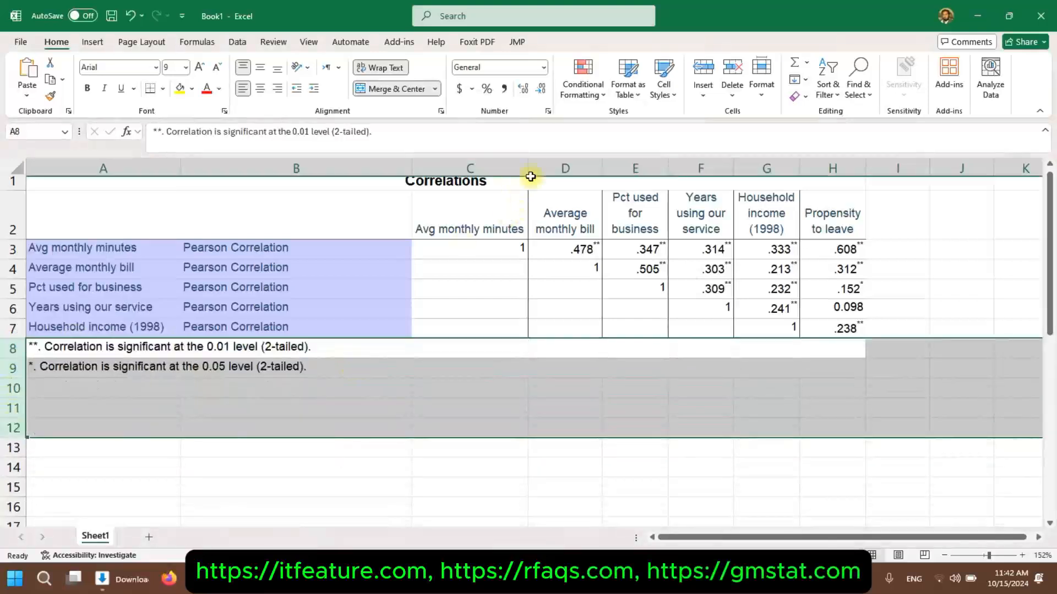
Step: Narrow the Avg monthly minutes column and delete column B with the repeated Pearson Correlation labels
drag(530, 167, 479, 170)
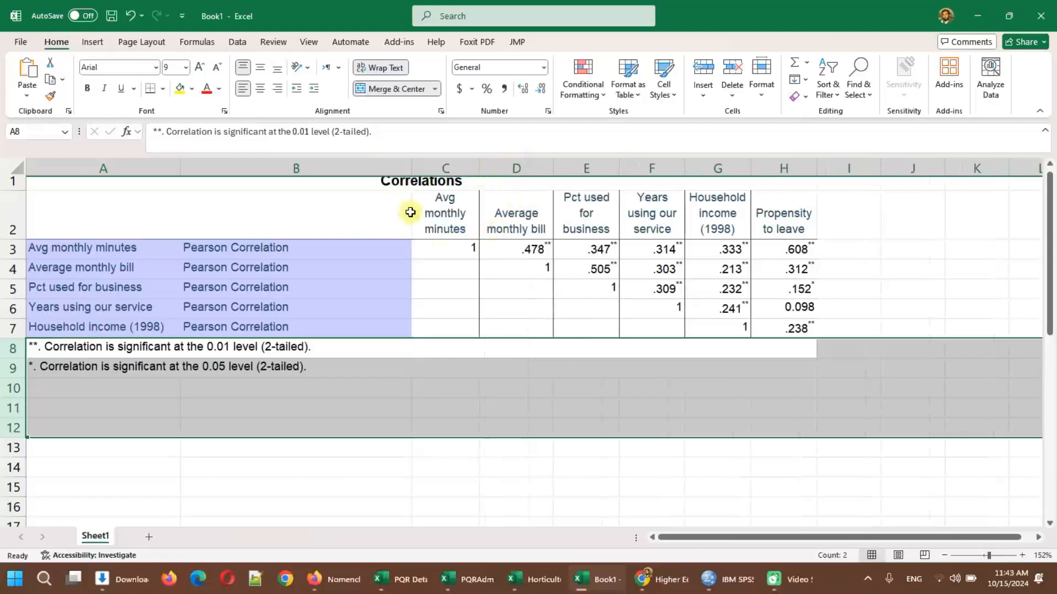
scroll(410, 212, up, 2)
click(301, 187)
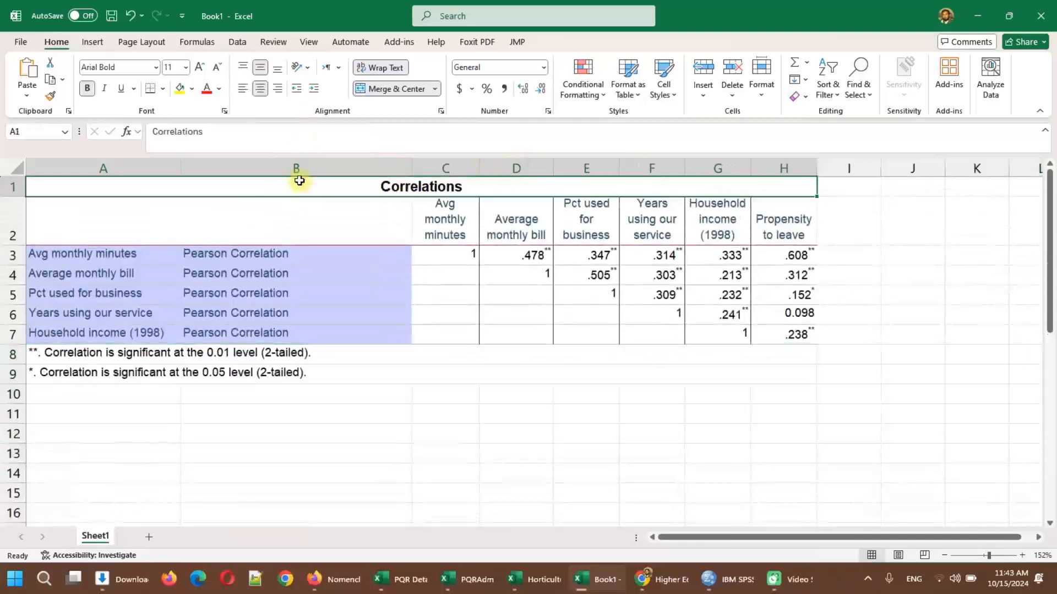
ctrl+click(296, 166)
key(Menu)
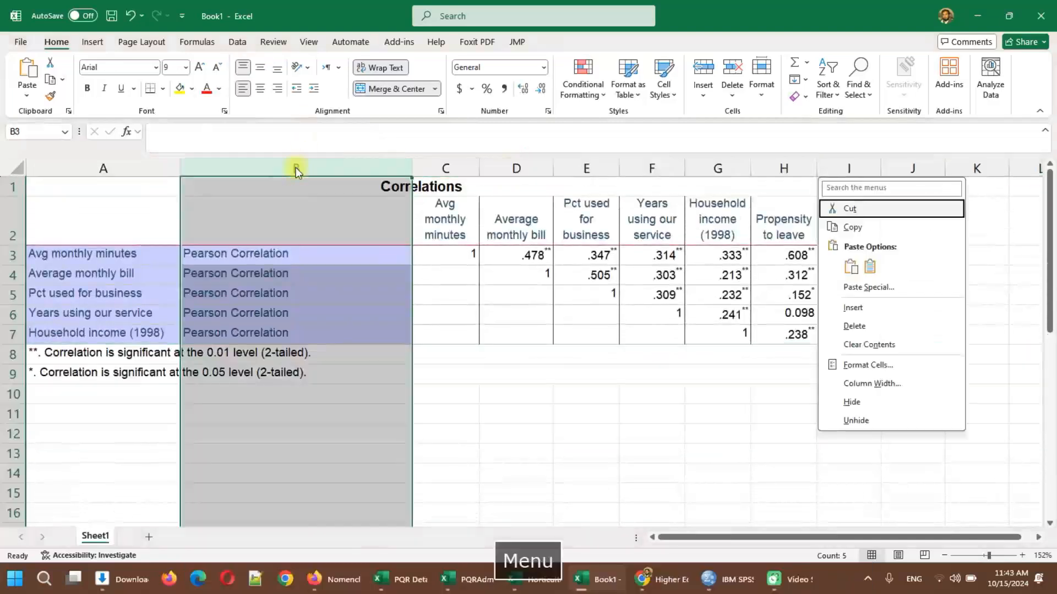
click(859, 326)
click(397, 394)
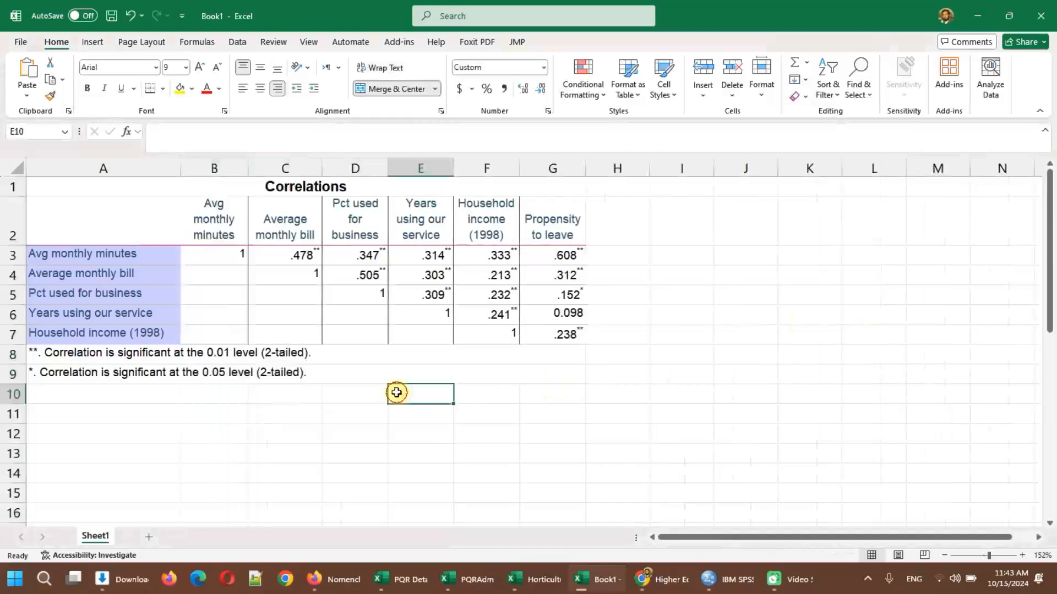
Step: Delete the Avg monthly minutes column from the correlation matrix
click(218, 168)
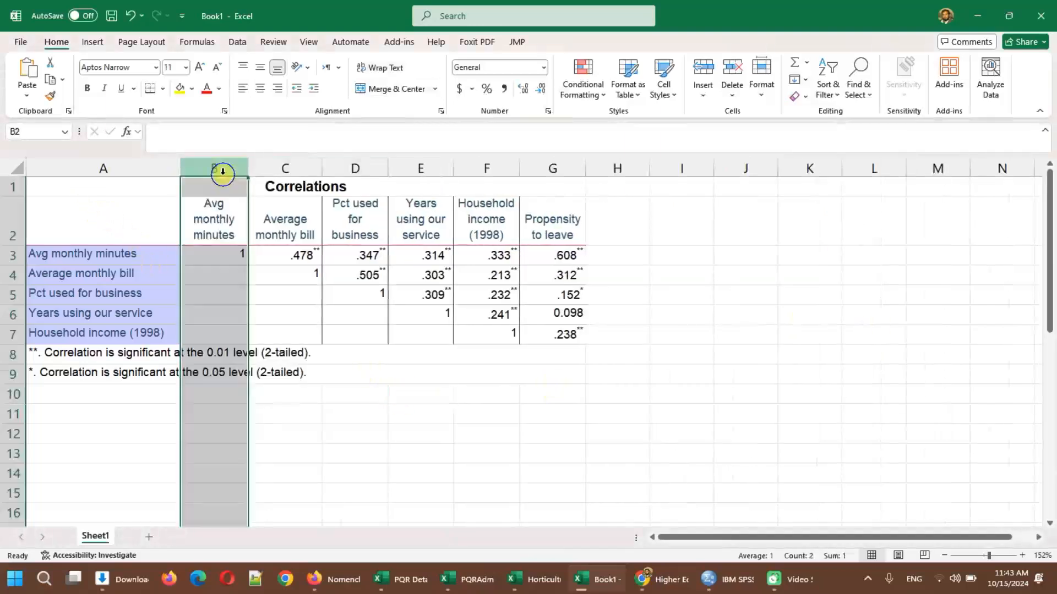
right_click(222, 172)
click(289, 322)
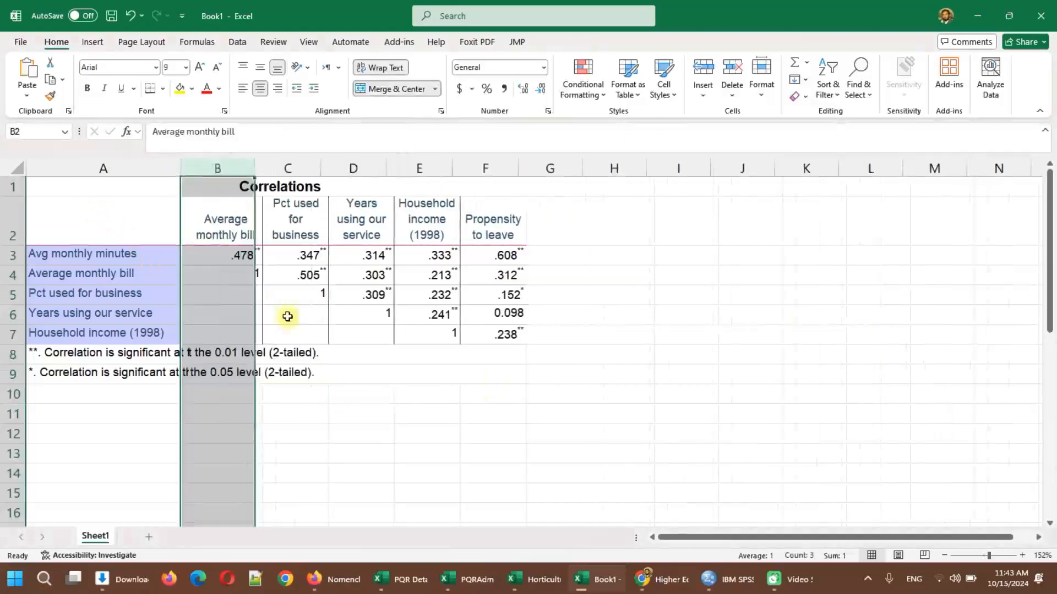
Step: Center the Household income (1998) row and the 0.01 significance note horizontally, and put borders around their cells
click(124, 234)
drag(100, 184, 406, 347)
click(408, 349)
key(shift+Up)
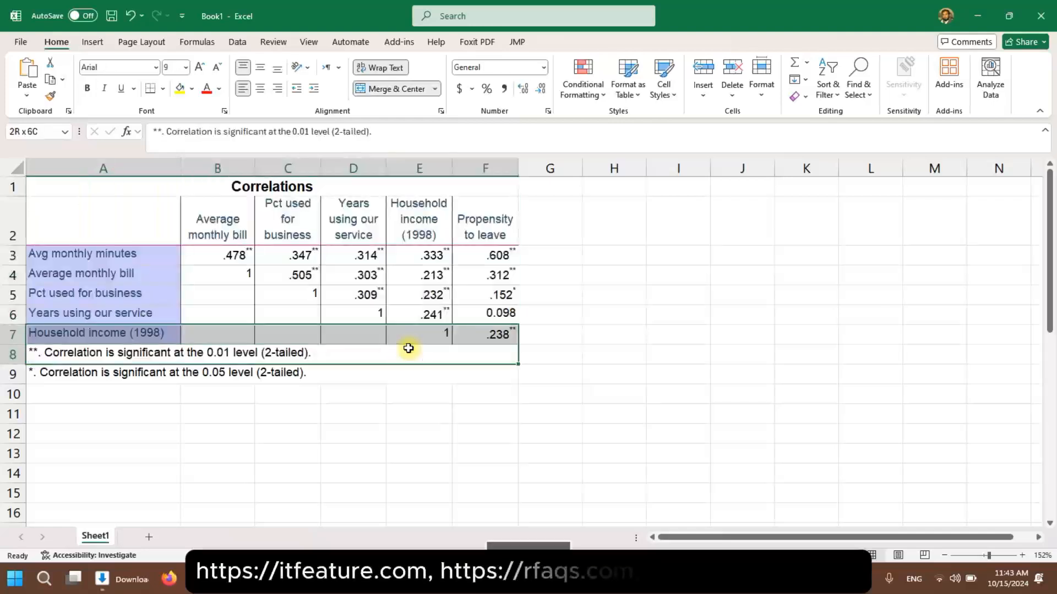
click(261, 89)
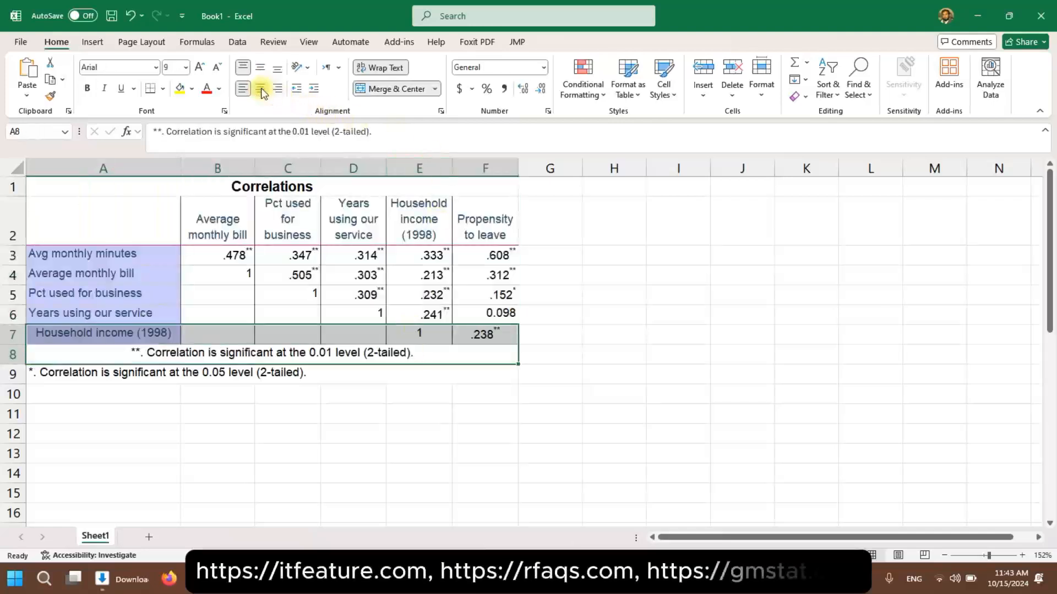
click(163, 89)
Step: Extend the cell borders to the whole correlation table in A2:F9
click(193, 220)
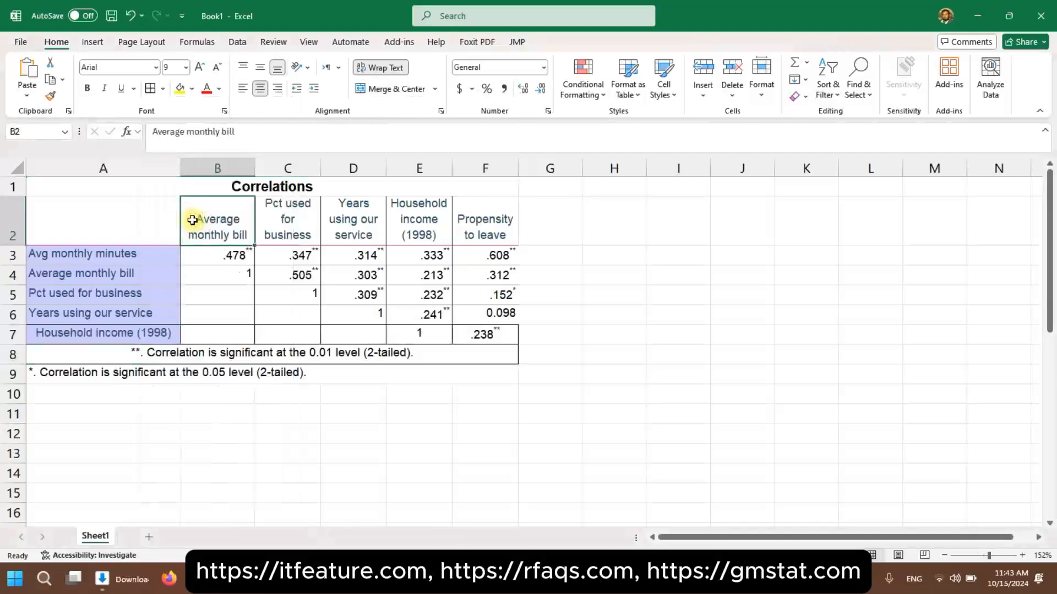
click(121, 213)
key(ctrl+shift+End)
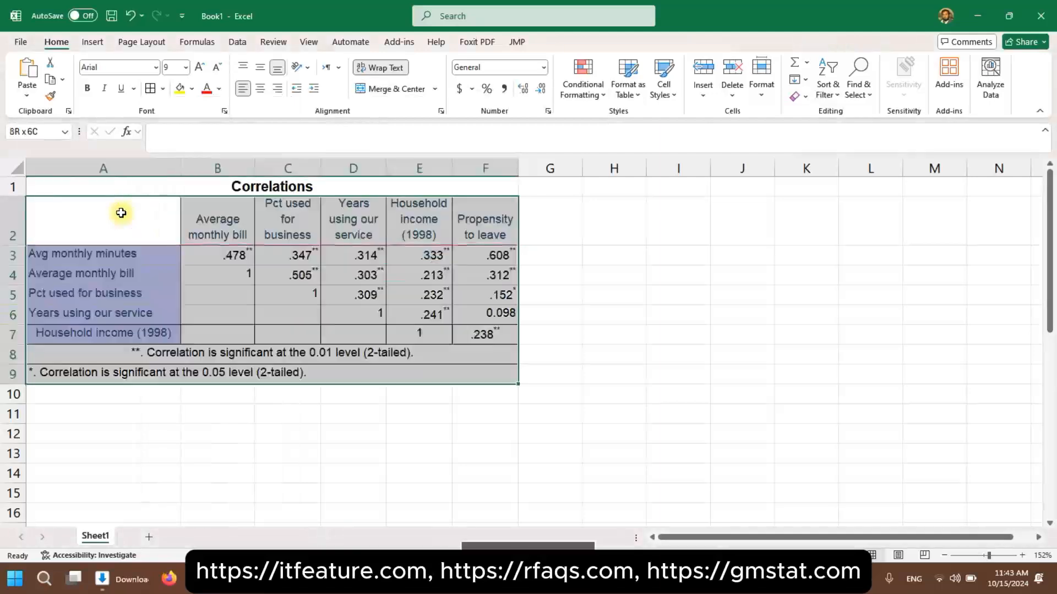
Step: Center the column headings and coefficients in B2:F7 both vertically and horizontally
click(219, 220)
key(ctrl+shift+Right)
key(ctrl+shift+Down)
key(shift+Down)
key(shift+Down)
key(shift+Down)
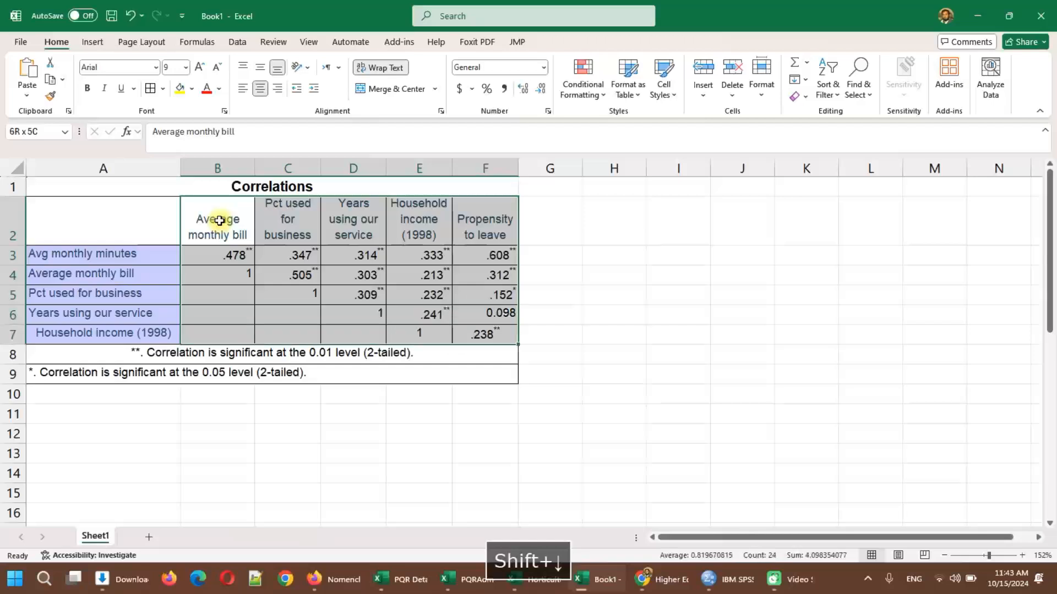
click(260, 67)
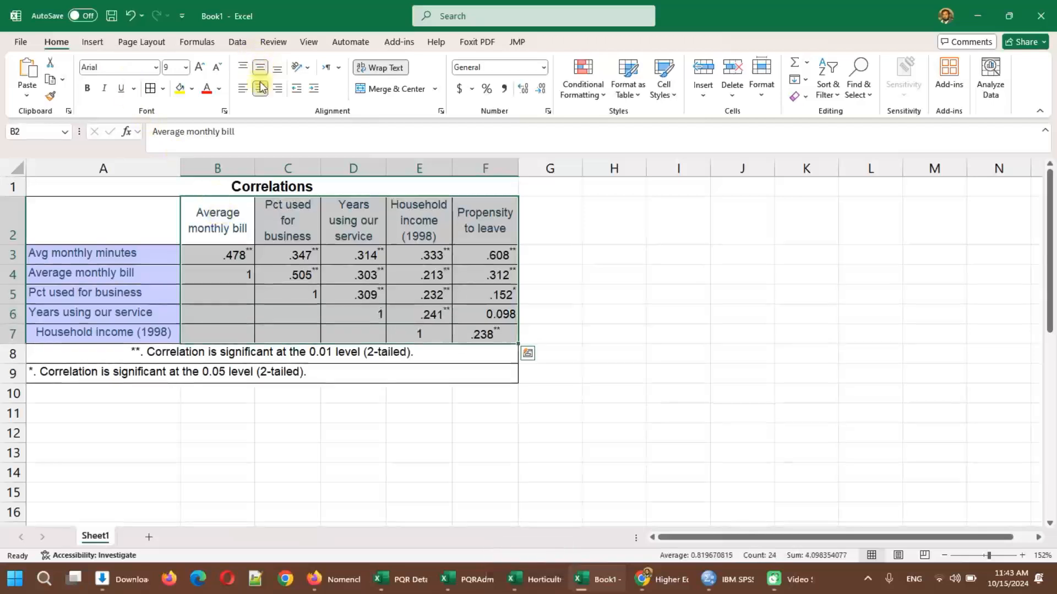
click(260, 89)
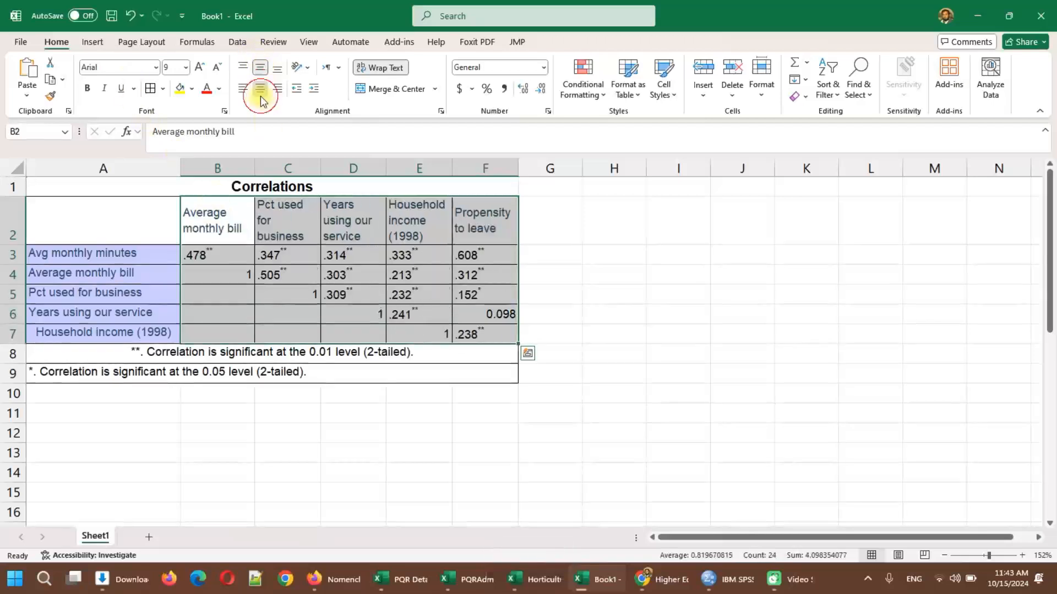
click(322, 445)
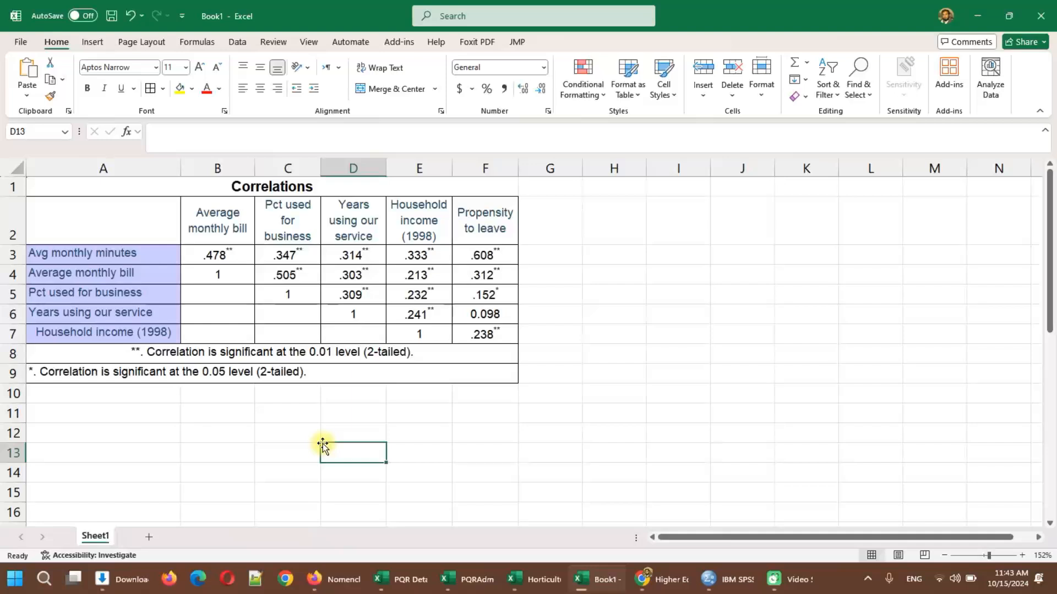
Step: Left-align the 0.01 significance note in row 8
click(249, 350)
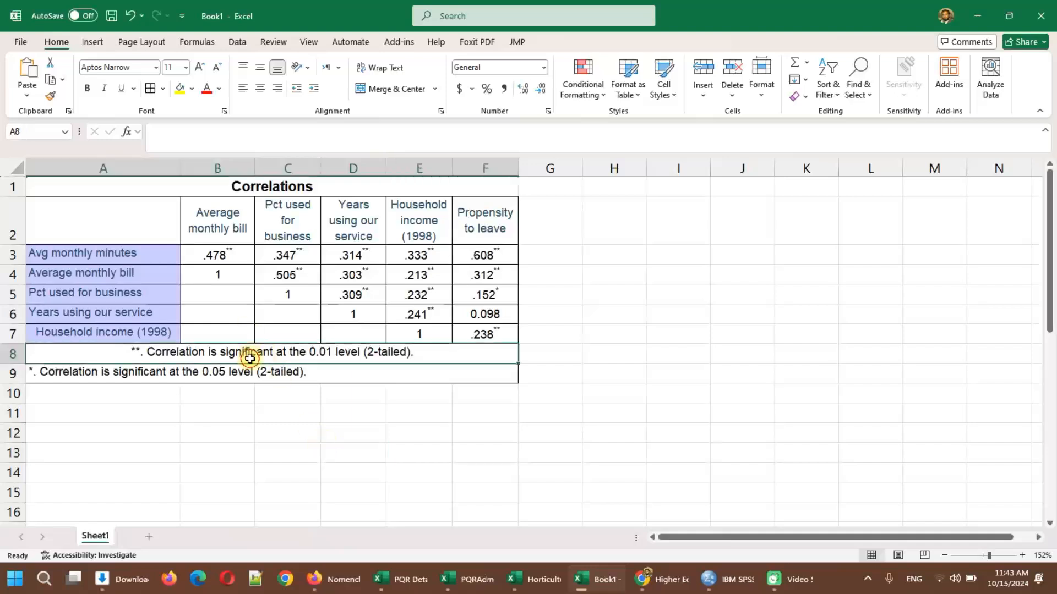
click(243, 88)
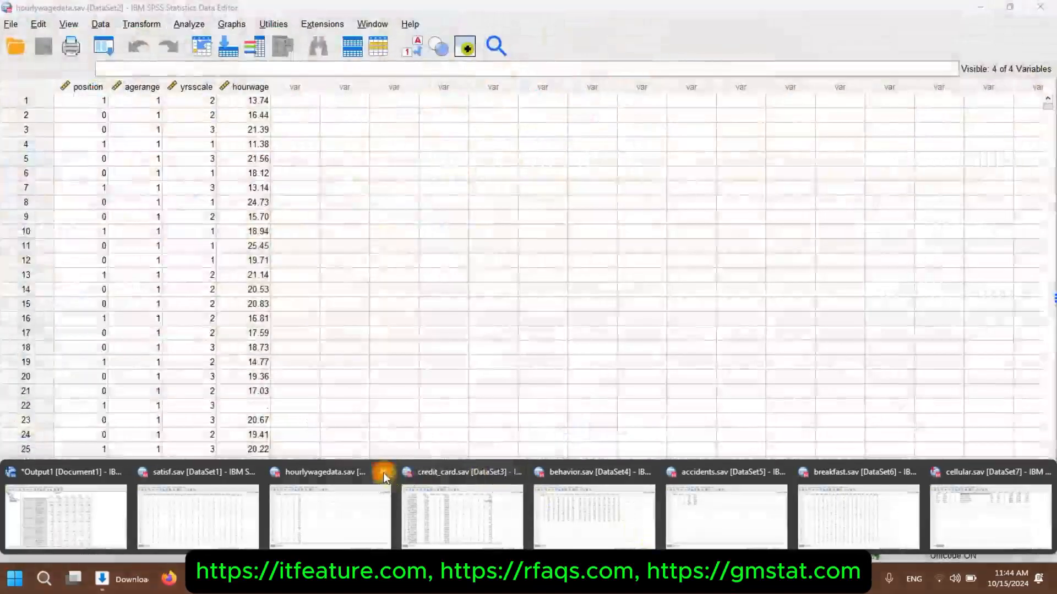
Step: Switch to SPSS and close the hourlywagedata.sav and credit_card.sav datasets
click(384, 477)
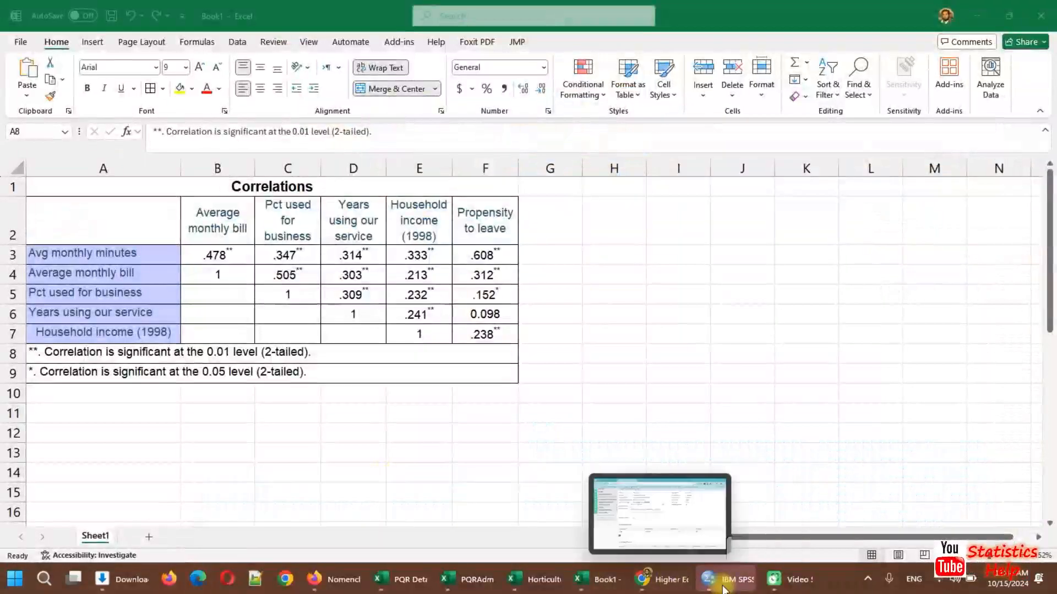
mouse_move(723, 588)
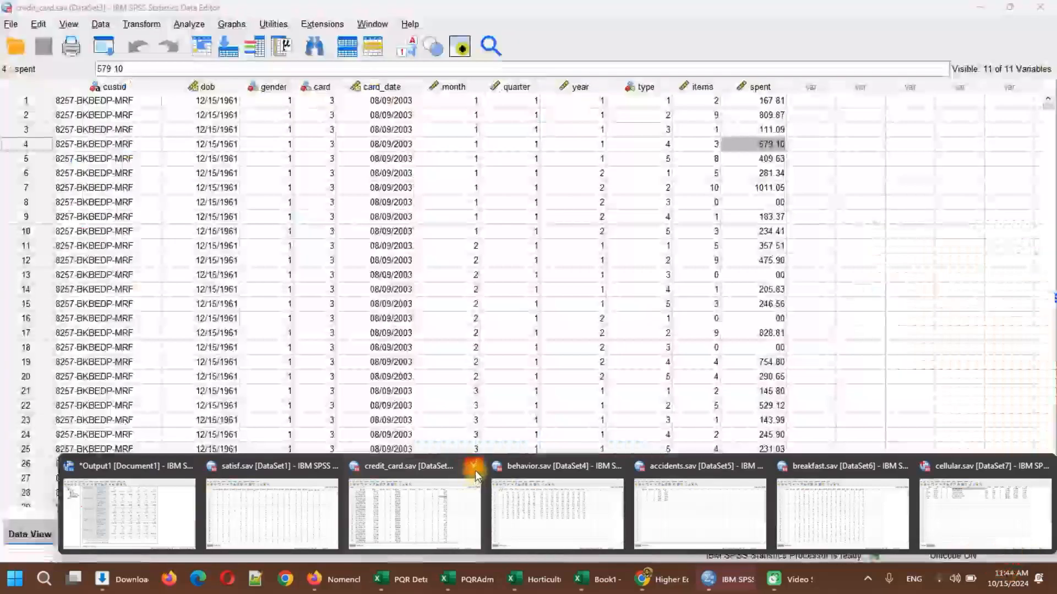
click(475, 471)
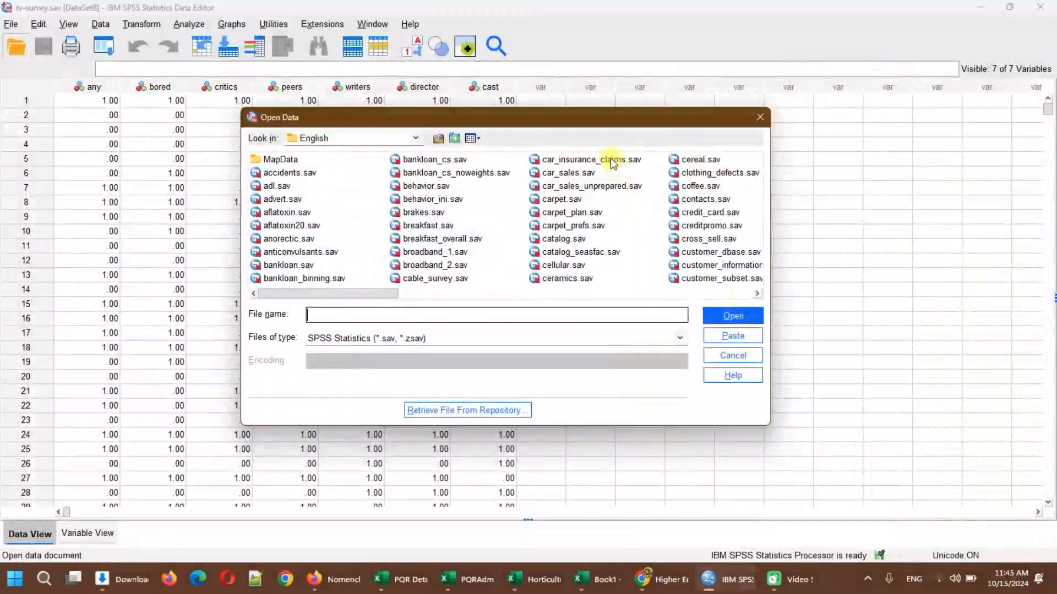
Step: Open the car_sales.sav sample data file and show its variable definitions
click(586, 172)
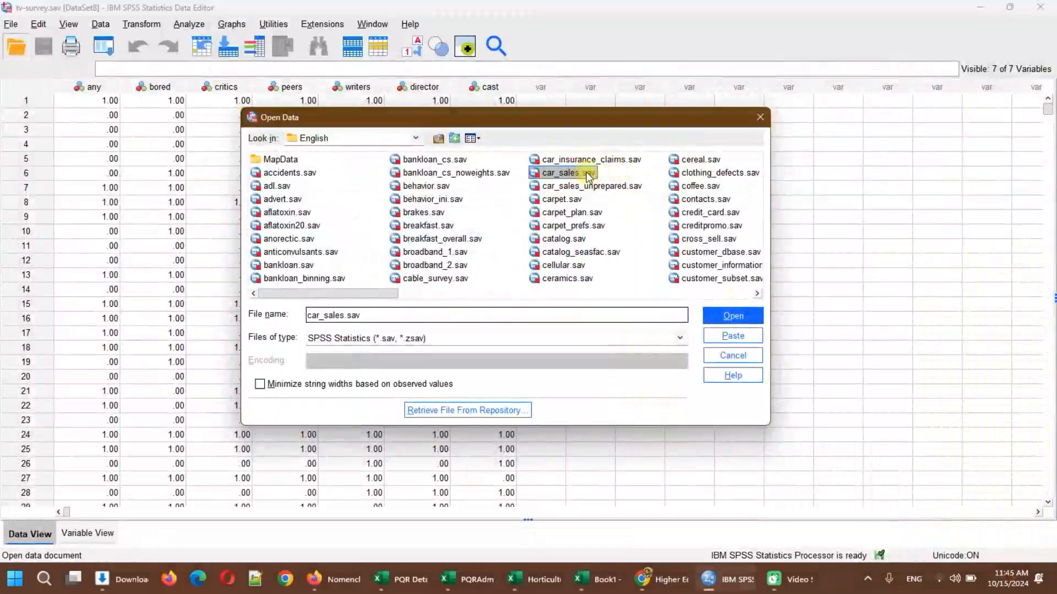
click(736, 317)
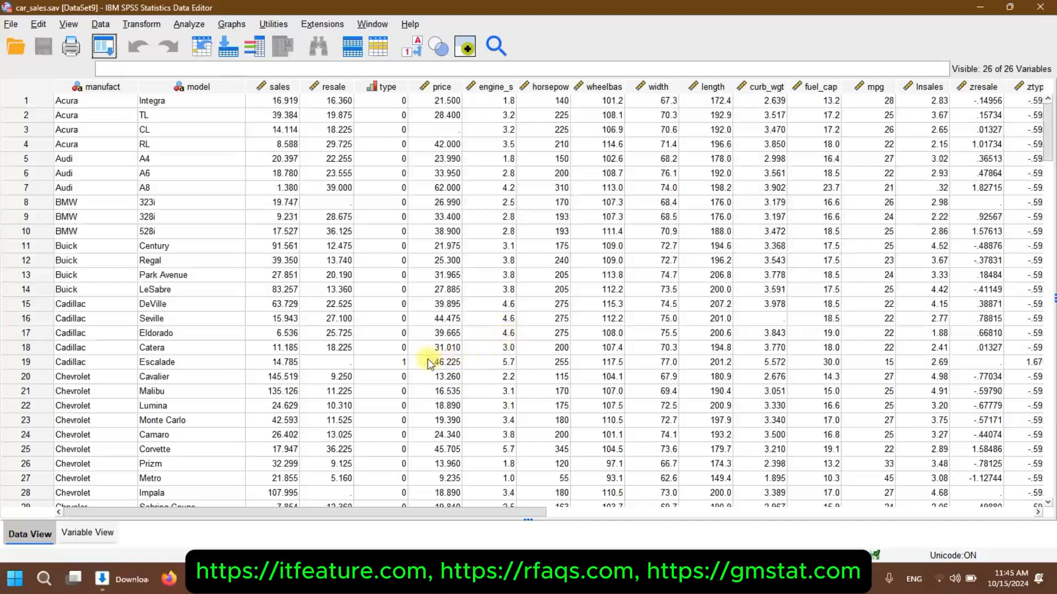
click(86, 531)
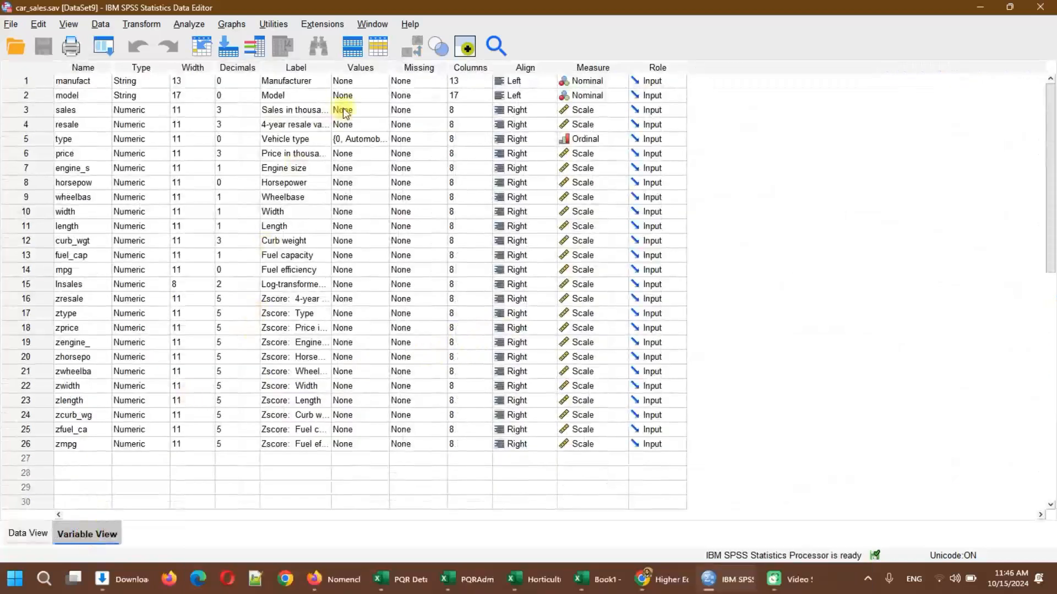
Step: Widen the Label column so the full variable labels of car_sales.sav can be read
drag(328, 68, 521, 60)
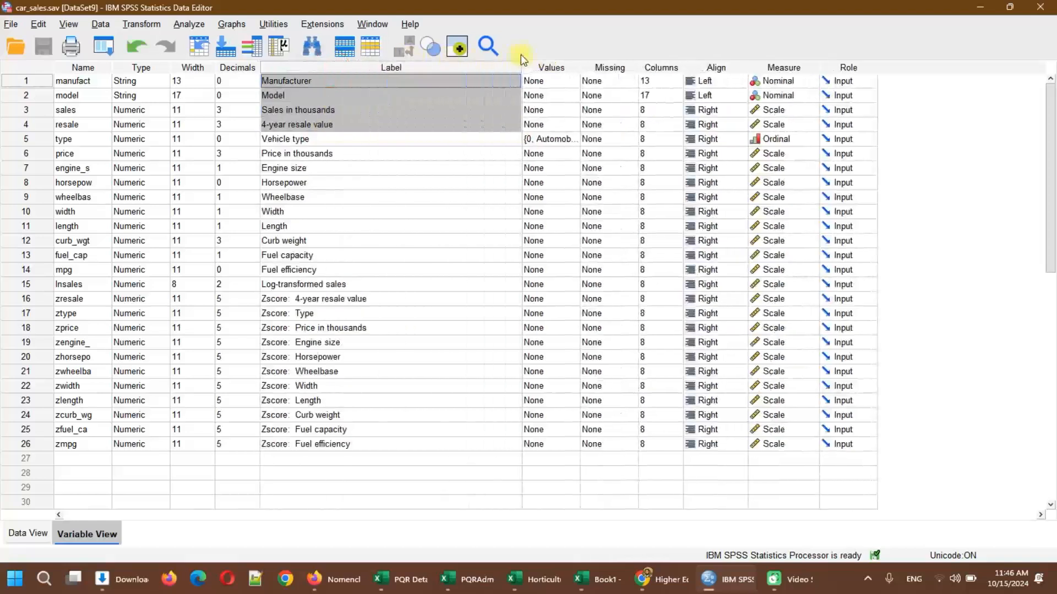
double_click(329, 158)
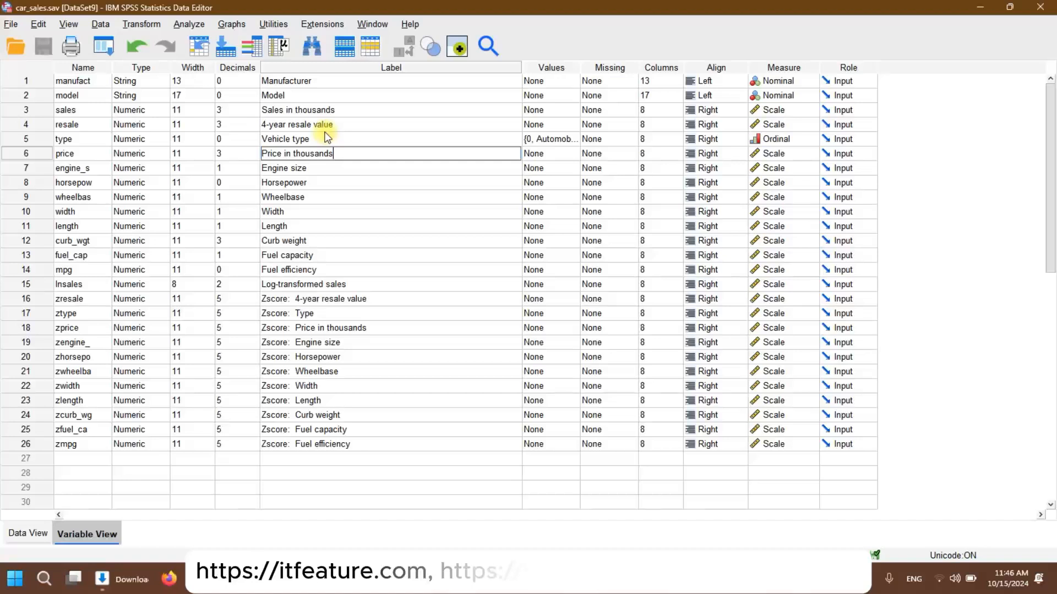
click(279, 98)
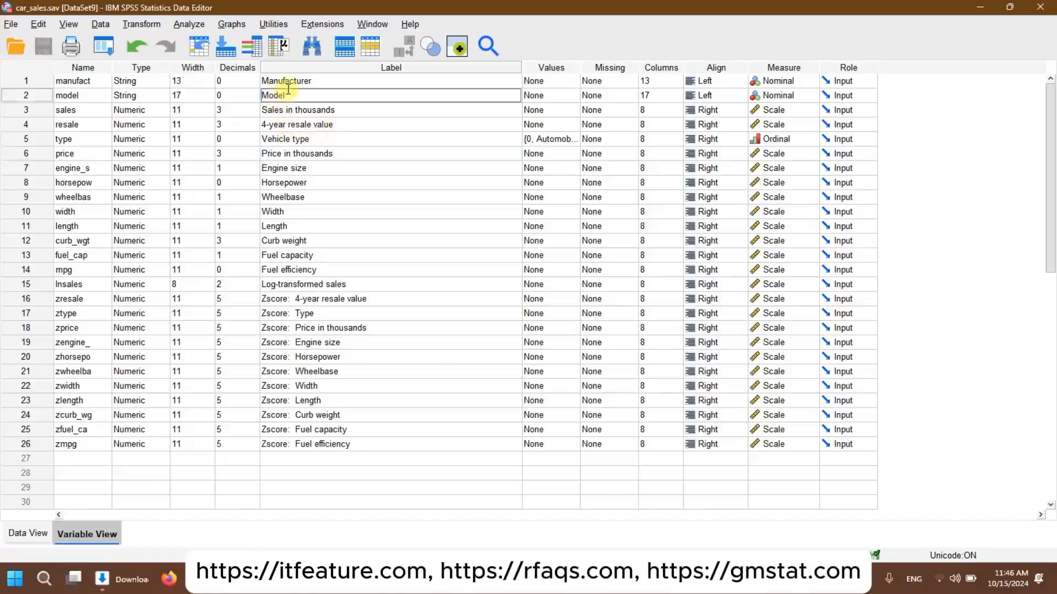
Step: Widen the Values column and inspect the value labels defined for Vehicle type
click(280, 84)
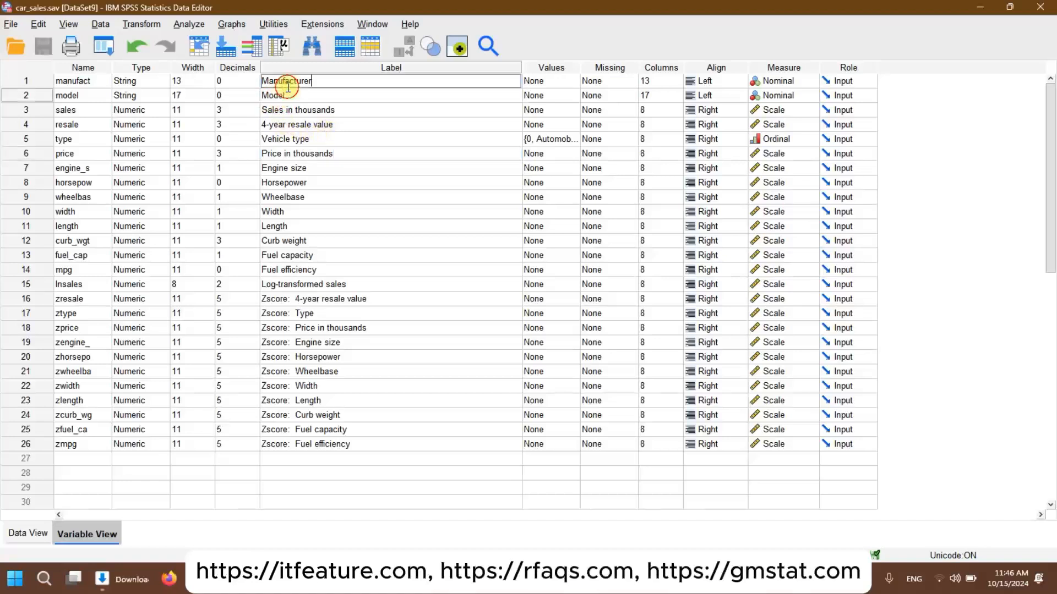
click(326, 125)
click(326, 143)
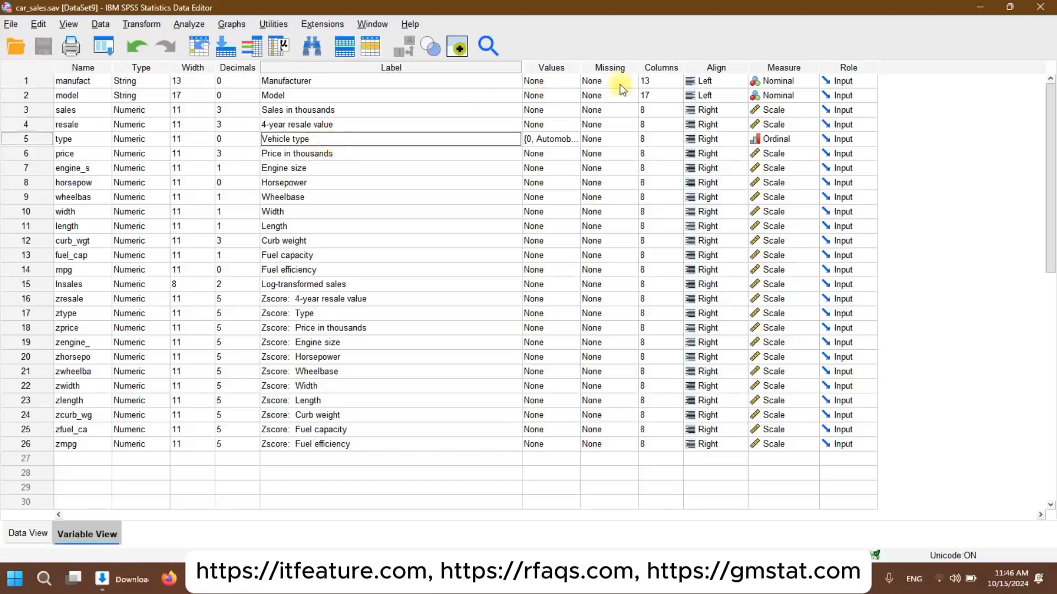
drag(581, 66, 651, 64)
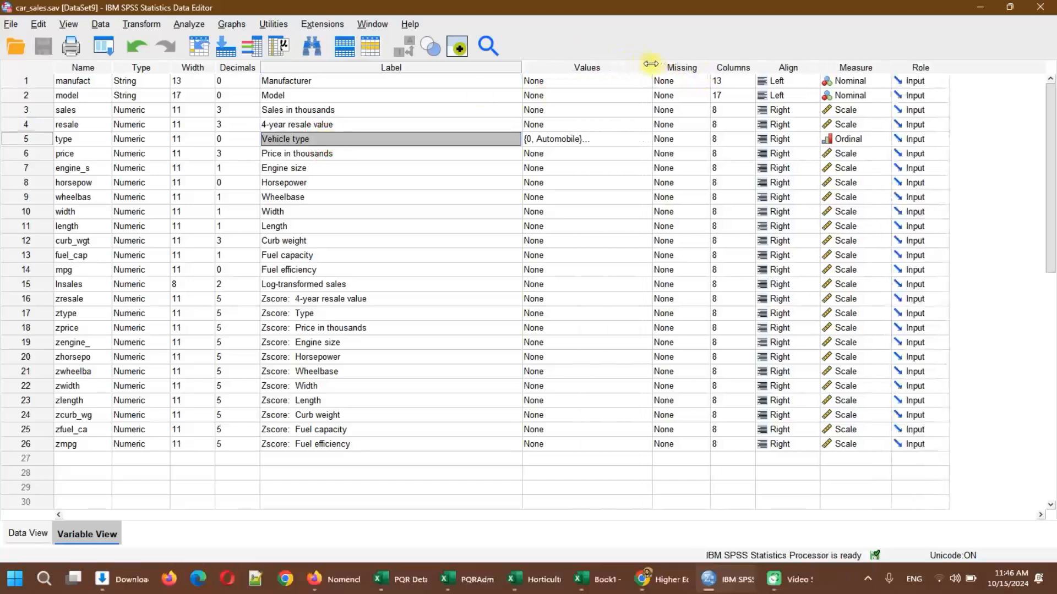
click(643, 138)
click(644, 138)
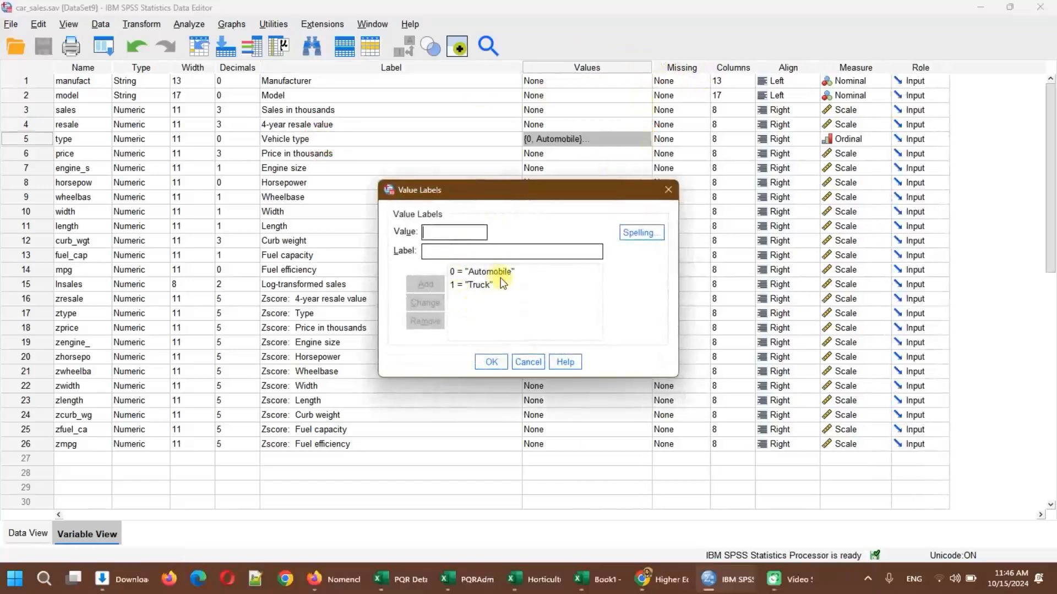
click(527, 364)
Step: Review the variable labels from Price in thousands through Length
click(338, 155)
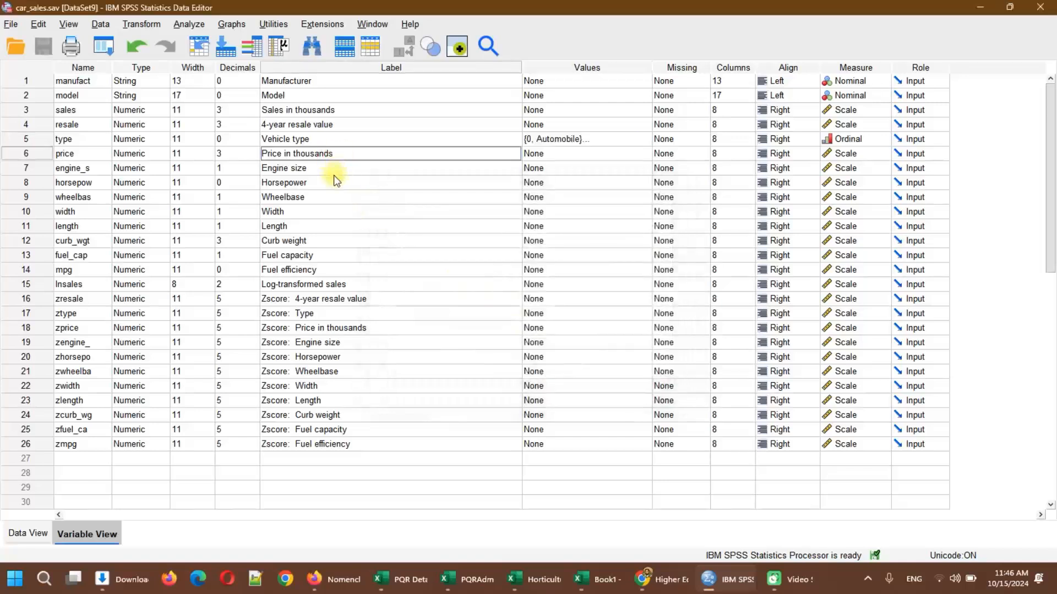
click(334, 174)
click(333, 183)
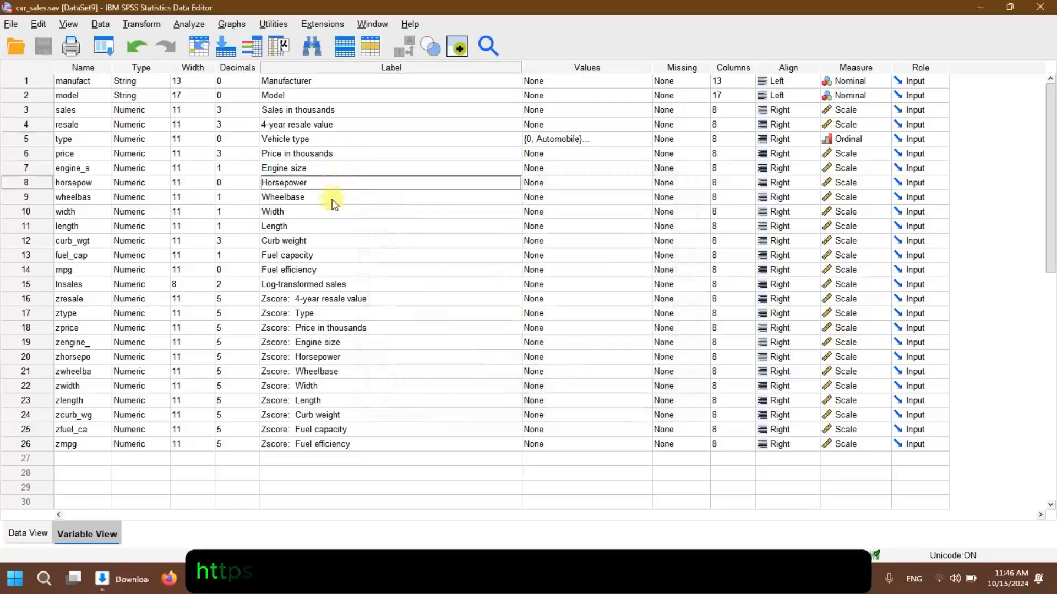
click(333, 199)
click(332, 213)
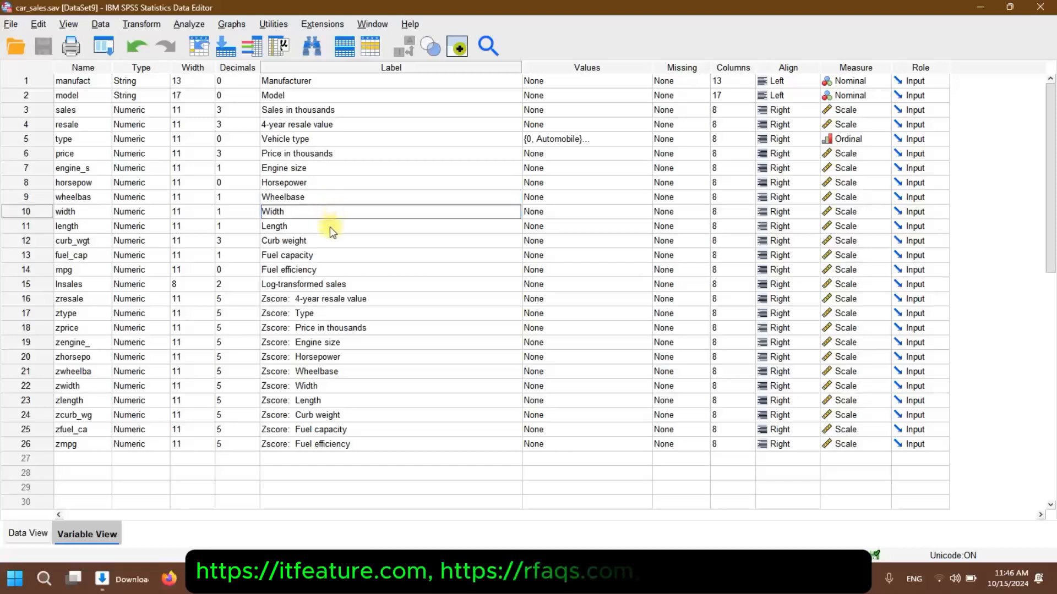
click(329, 226)
mouse_move(329, 240)
mouse_down()
mouse_move(339, 292)
mouse_move(339, 230)
mouse_up()
double_click(340, 226)
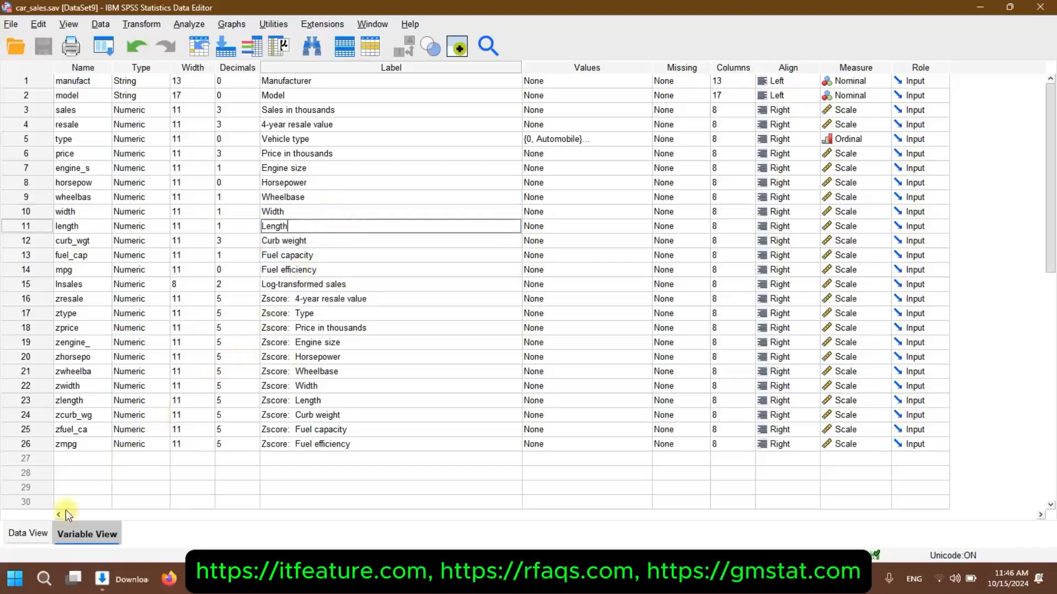
Step: Examine the car records alongside the definitions of price and the engine size to length variables, ending on the case data
click(33, 534)
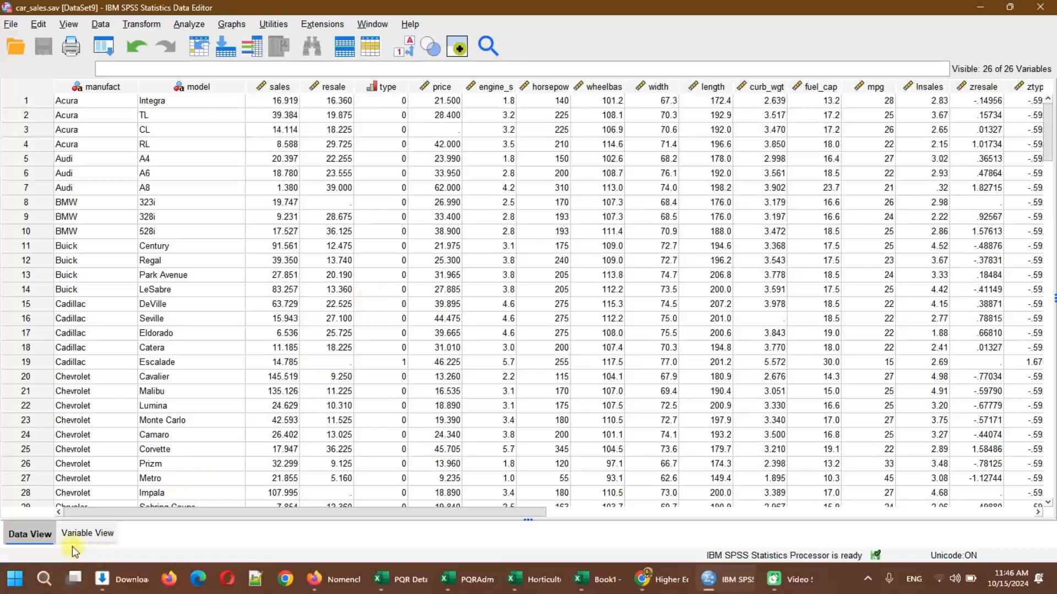
click(85, 532)
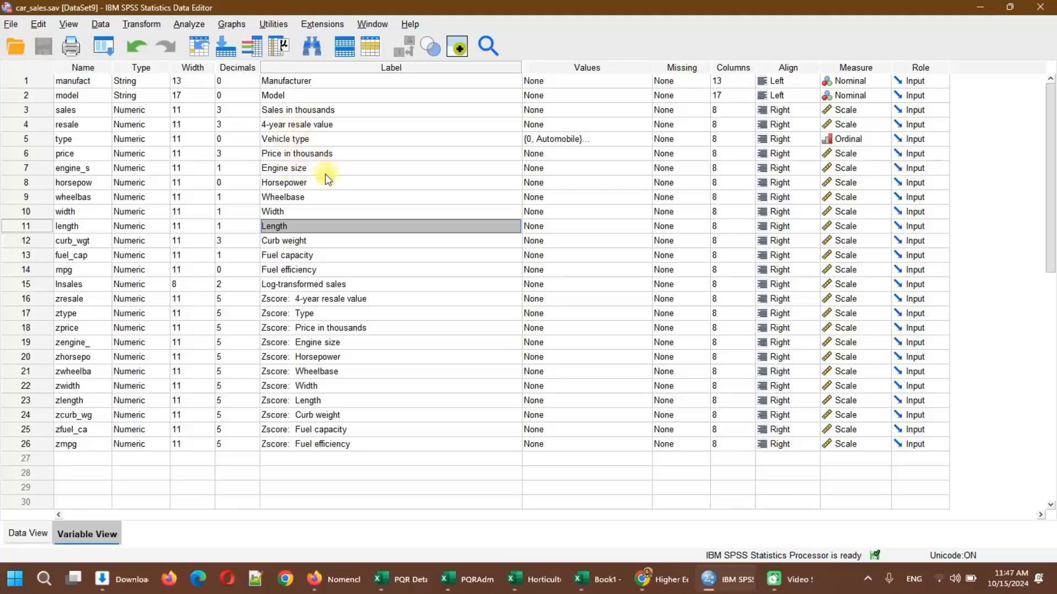
click(306, 156)
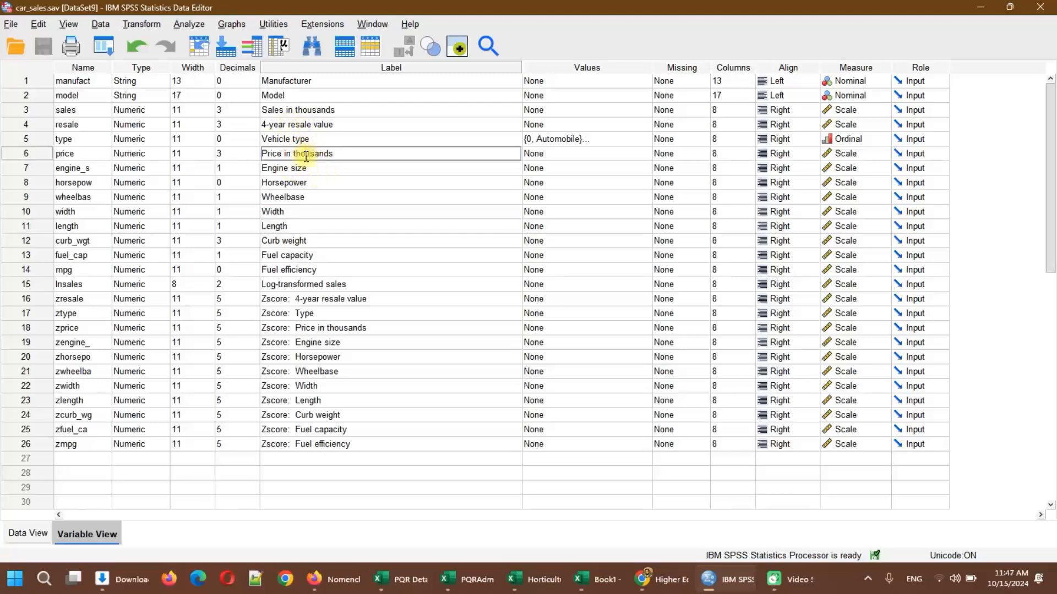
drag(38, 174, 43, 227)
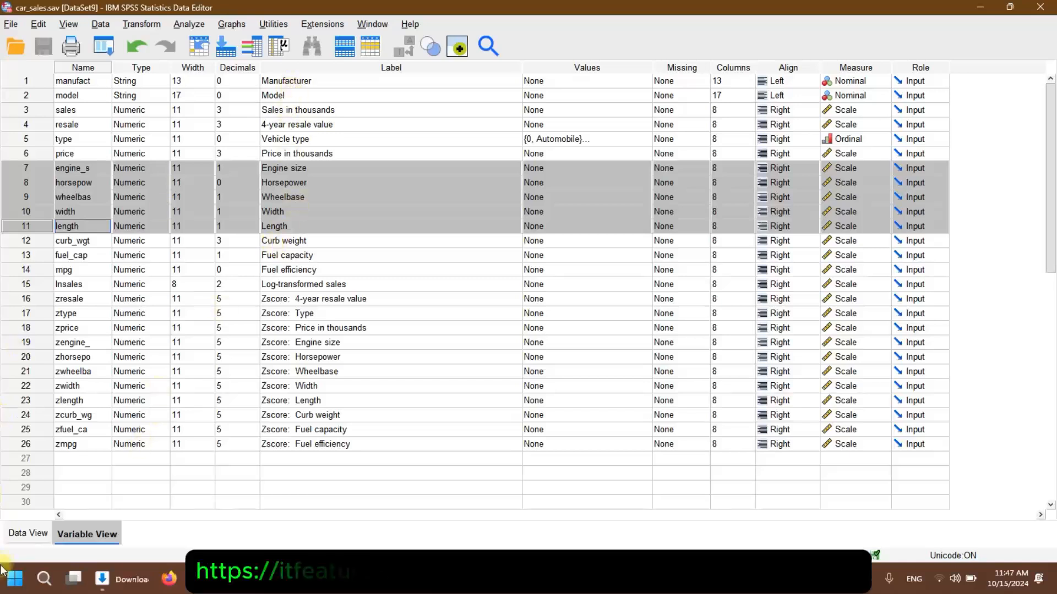
click(22, 534)
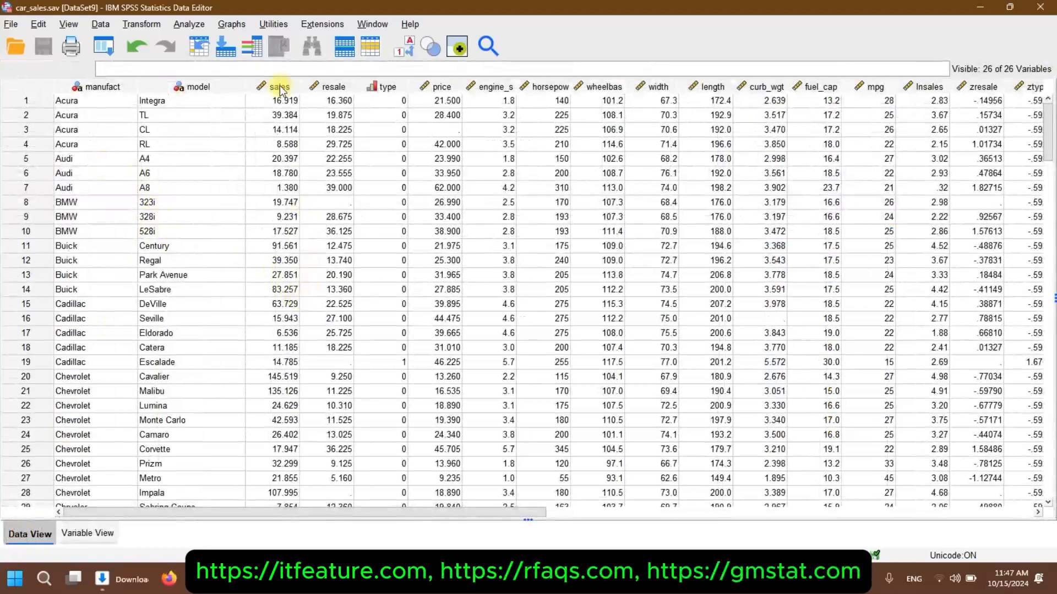
Step: Start a Bivariate Correlations analysis and enlarge its dialog so the full variable names are readable
click(189, 24)
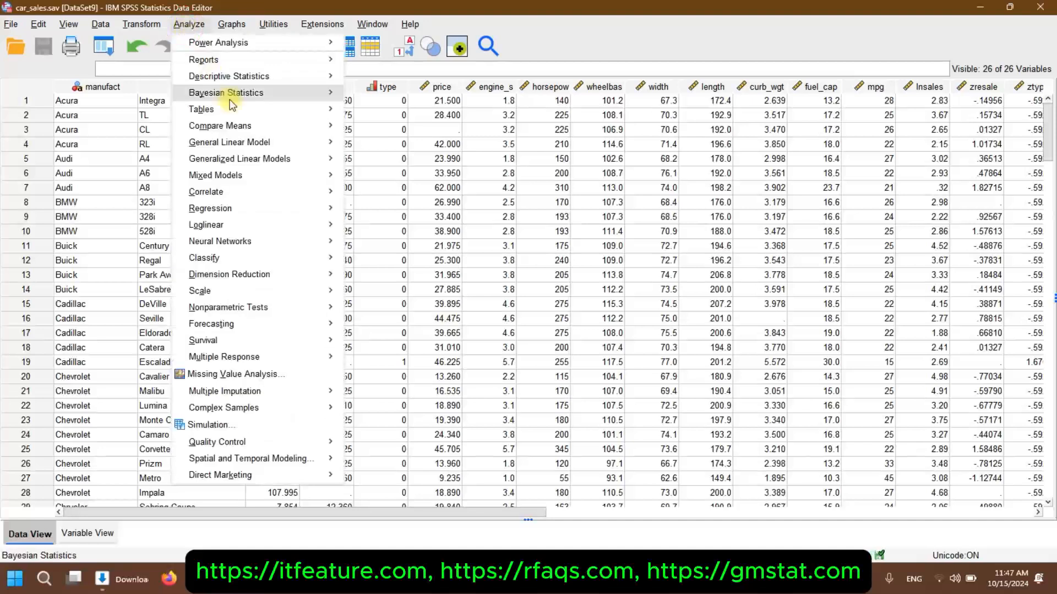
mouse_move(282, 192)
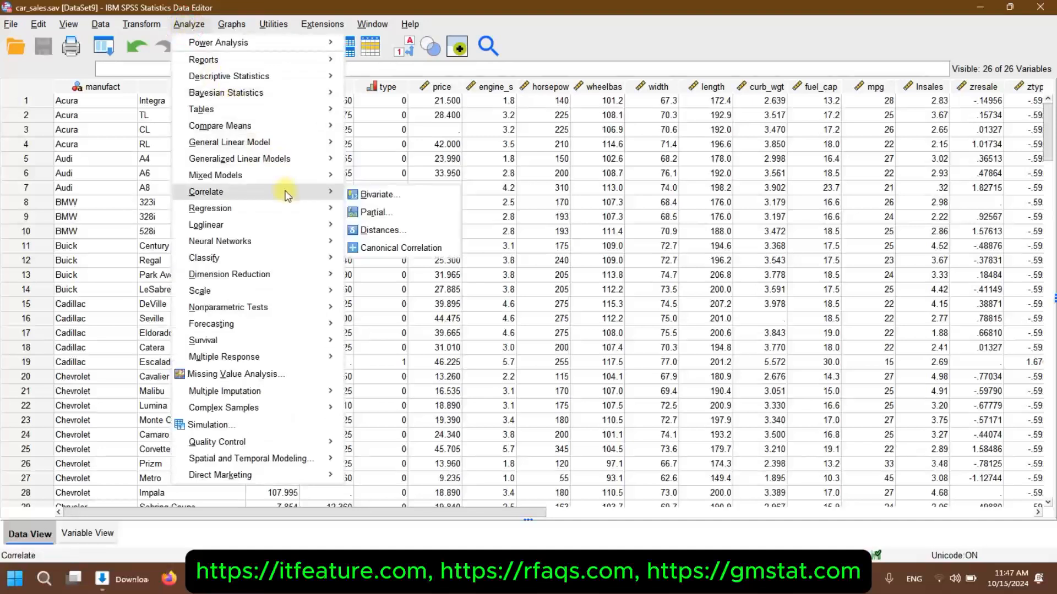
click(374, 194)
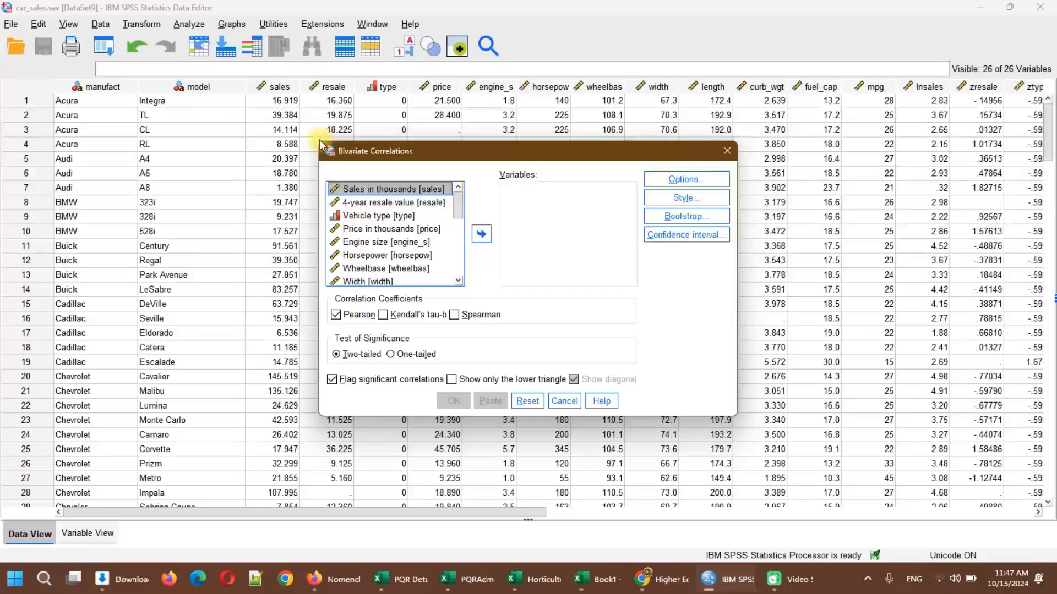
drag(320, 141, 119, 73)
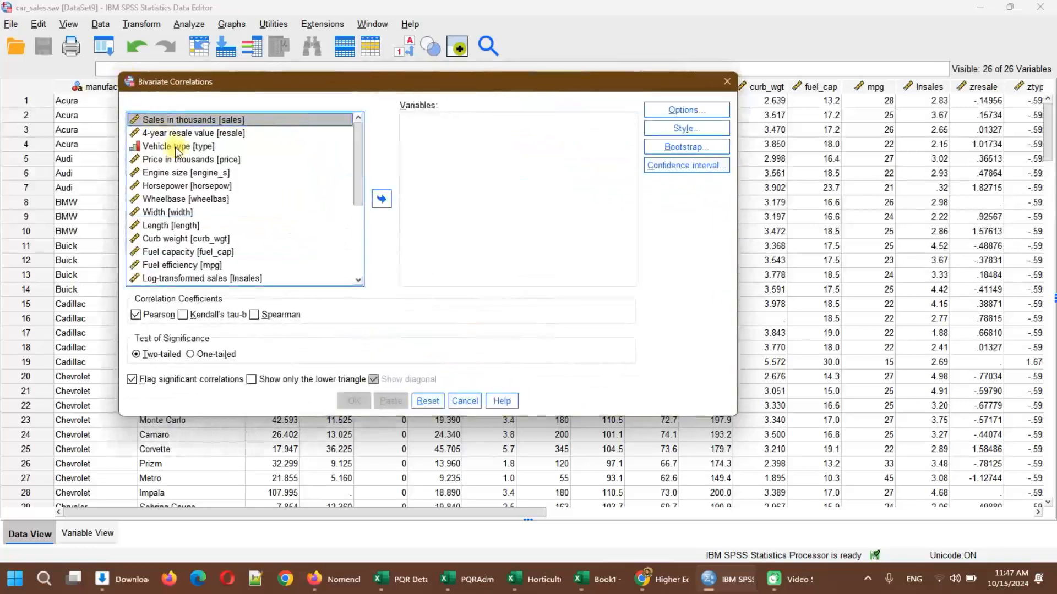
Step: Add the nine consecutive variables from Price in thousands through Fuel efficiency to the bivariate correlation analysis
click(218, 161)
key(shift+Down)
key(shift+Down)
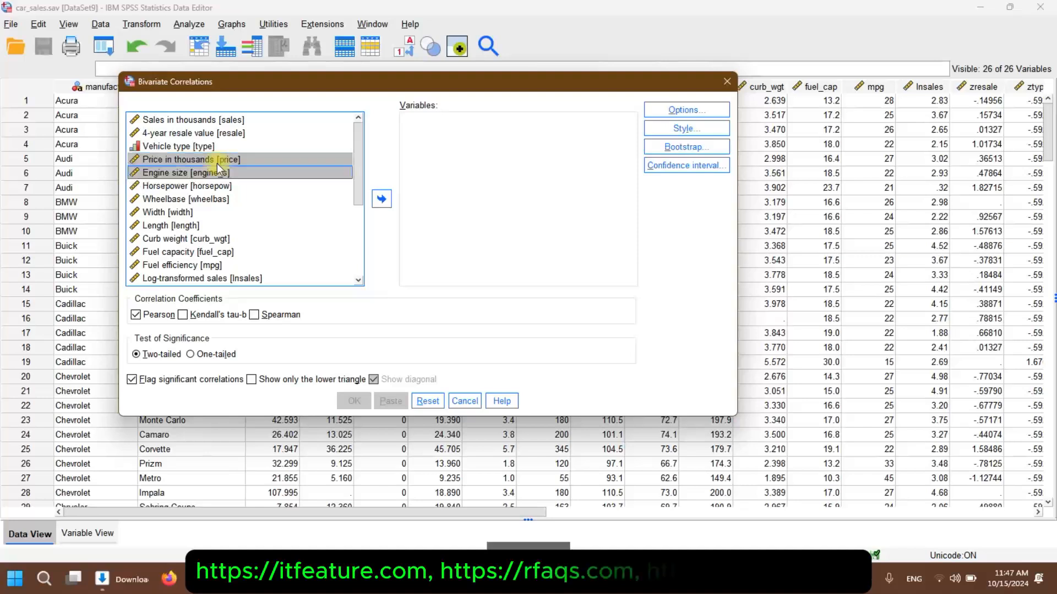
key(shift+Down)
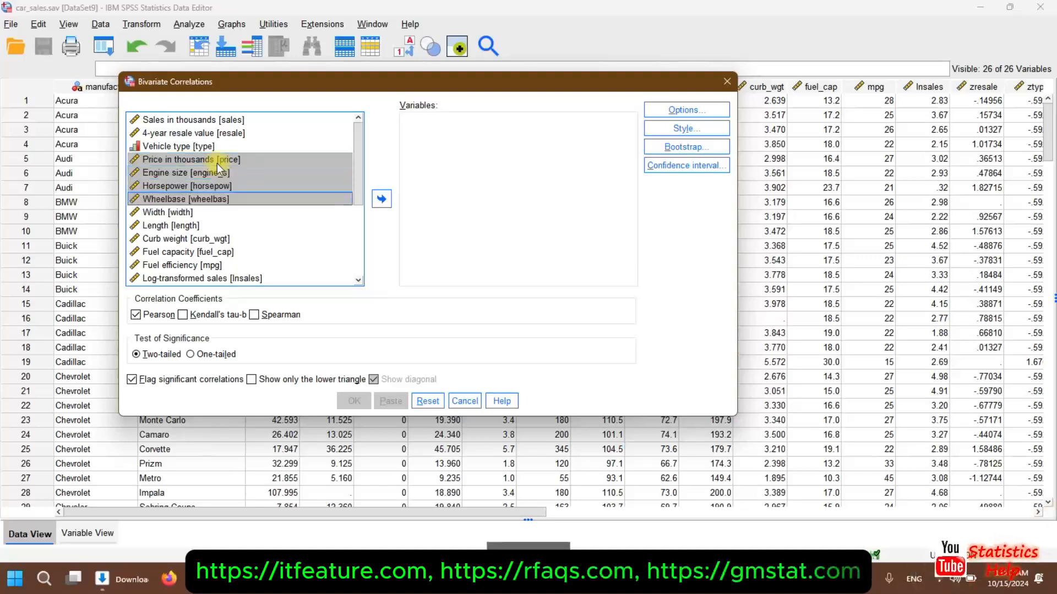
key(shift+Down)
key(shift+Down)
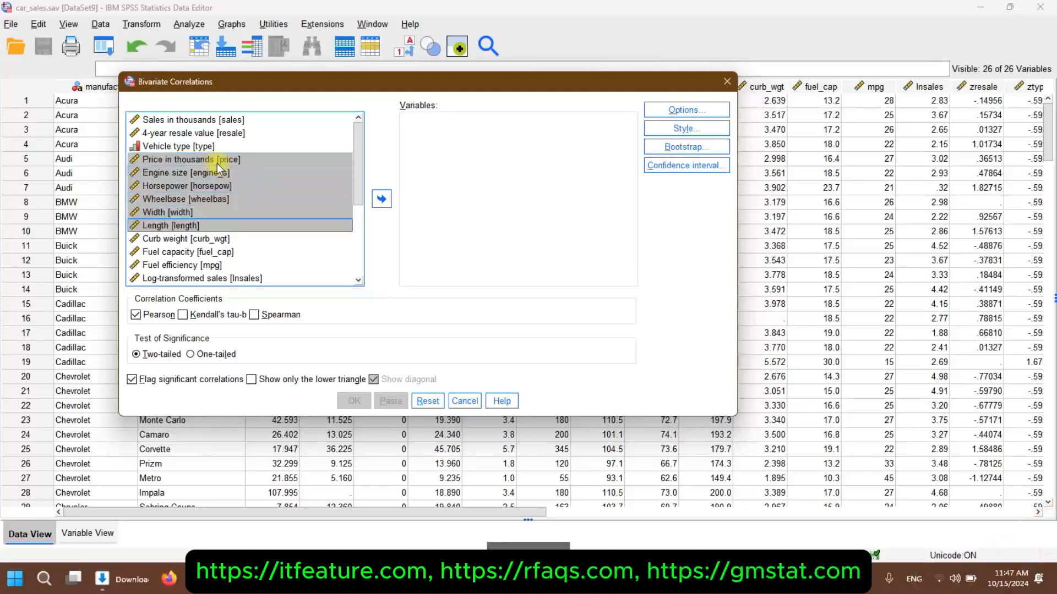
key(shift+Down)
key(shift+Down)
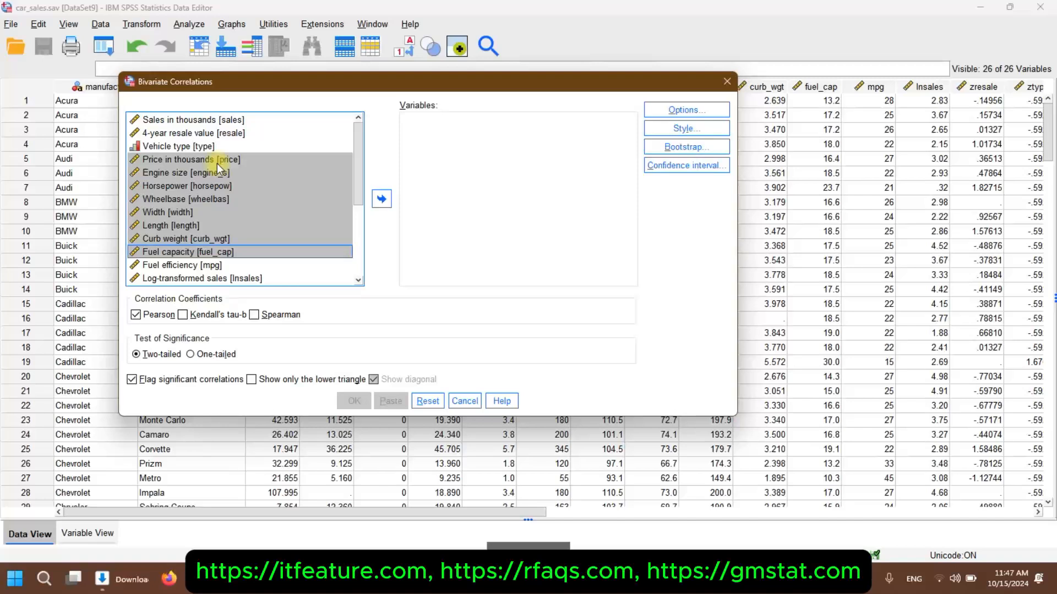
key(shift+Down)
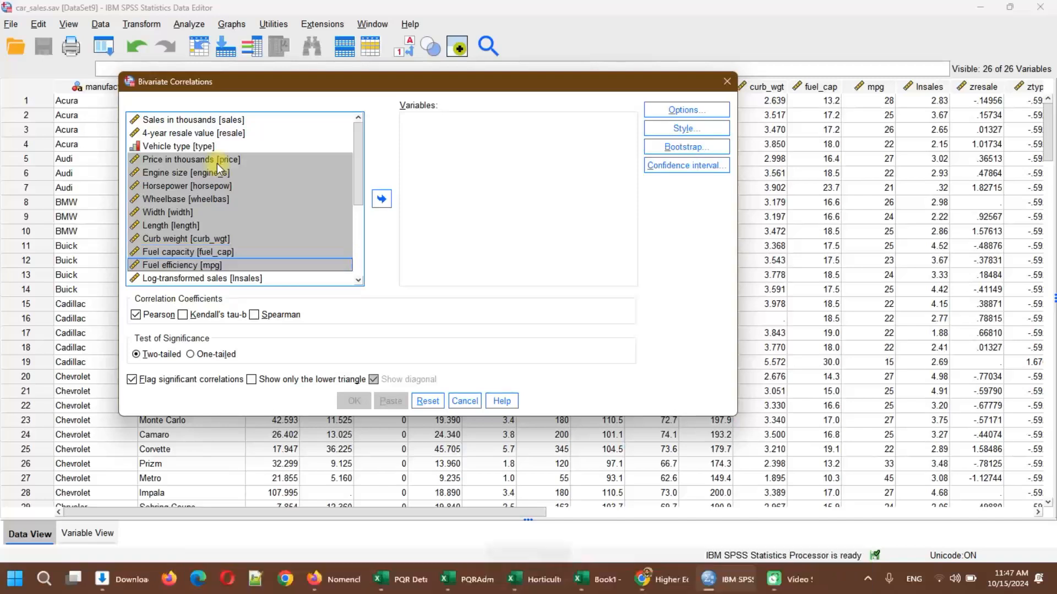
click(383, 196)
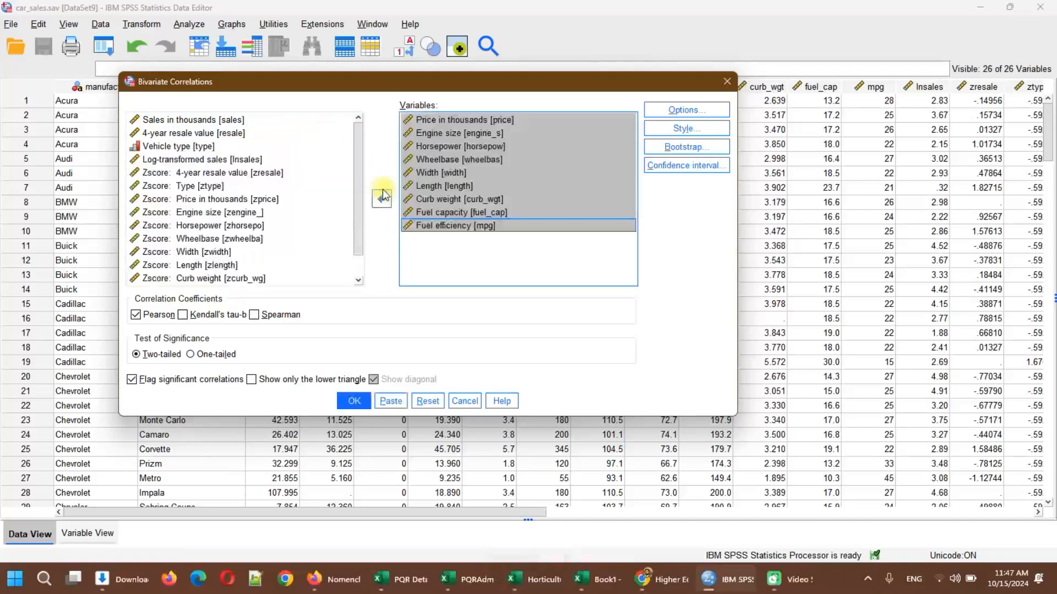
Step: Check the correlation's statistics, missing-value, style and confidence interval settings without altering them
click(677, 111)
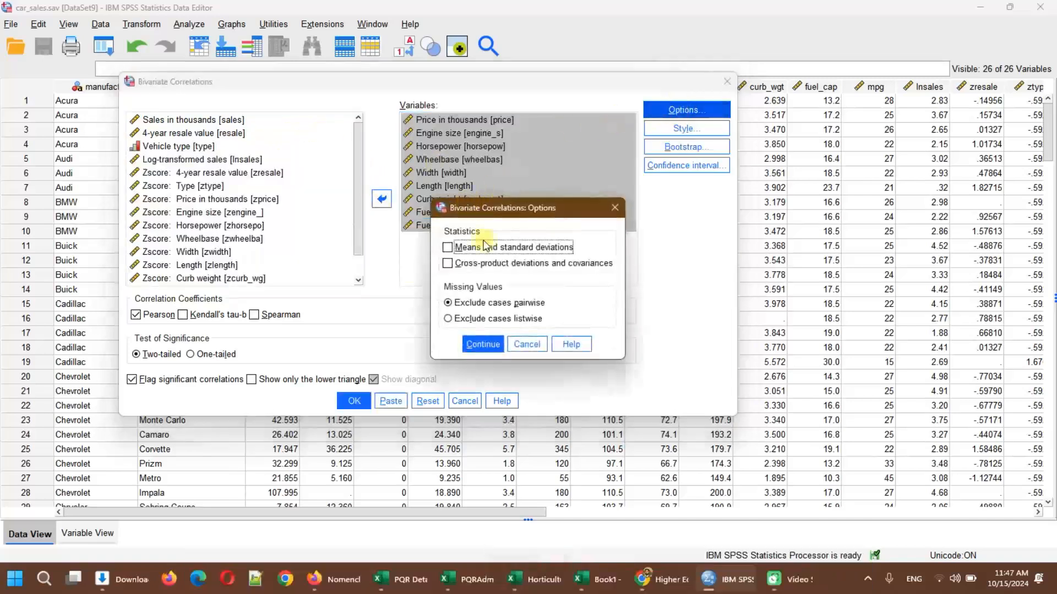
click(528, 343)
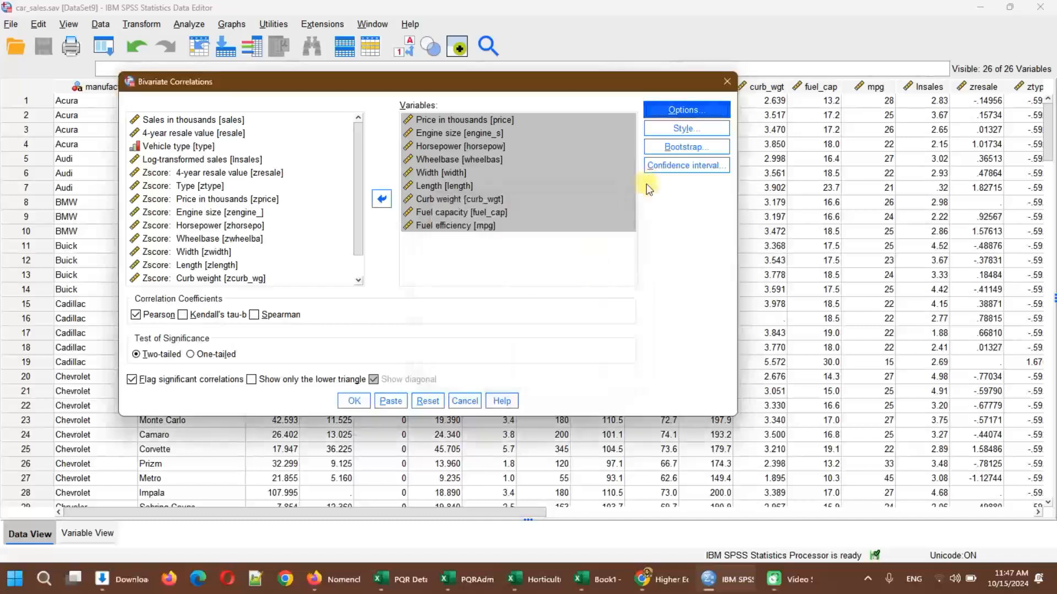
click(679, 130)
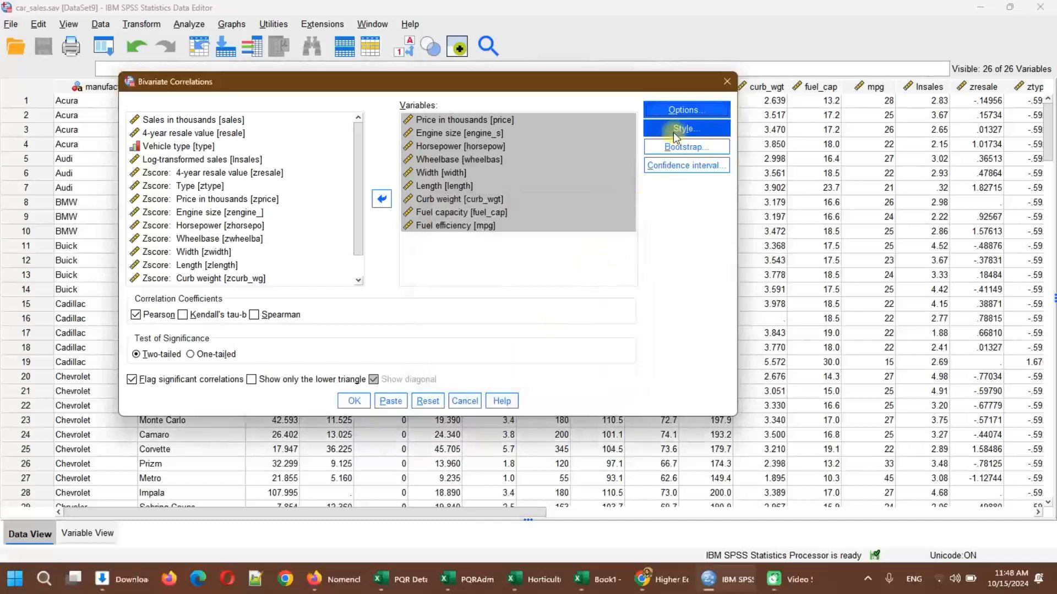
click(681, 165)
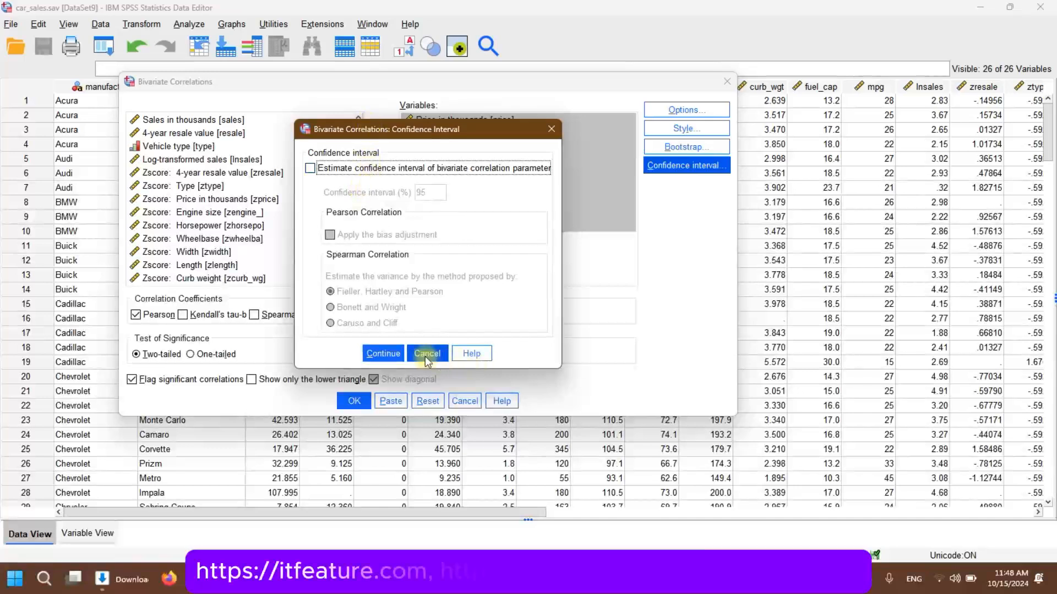
click(383, 353)
click(669, 111)
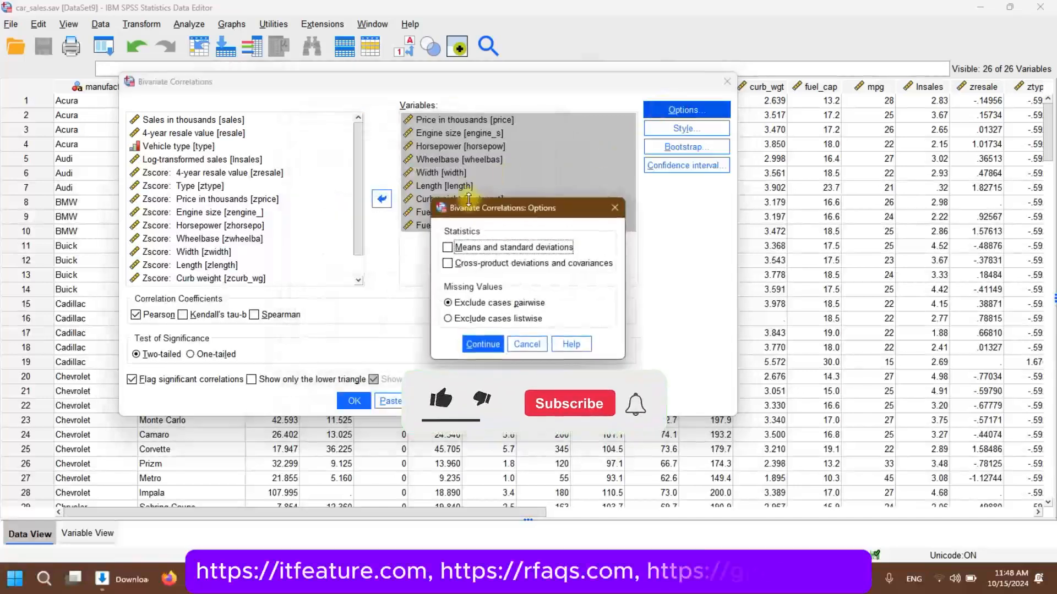
click(528, 342)
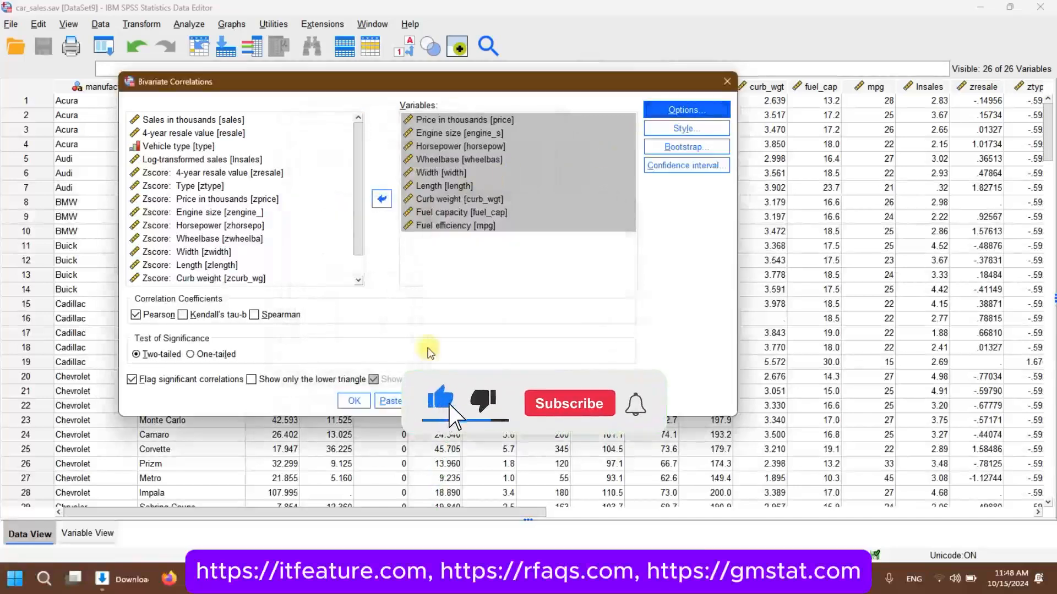
Step: Run the two-tailed Pearson correlation with significant correlations flagged and examine the whole resulting matrix
click(353, 400)
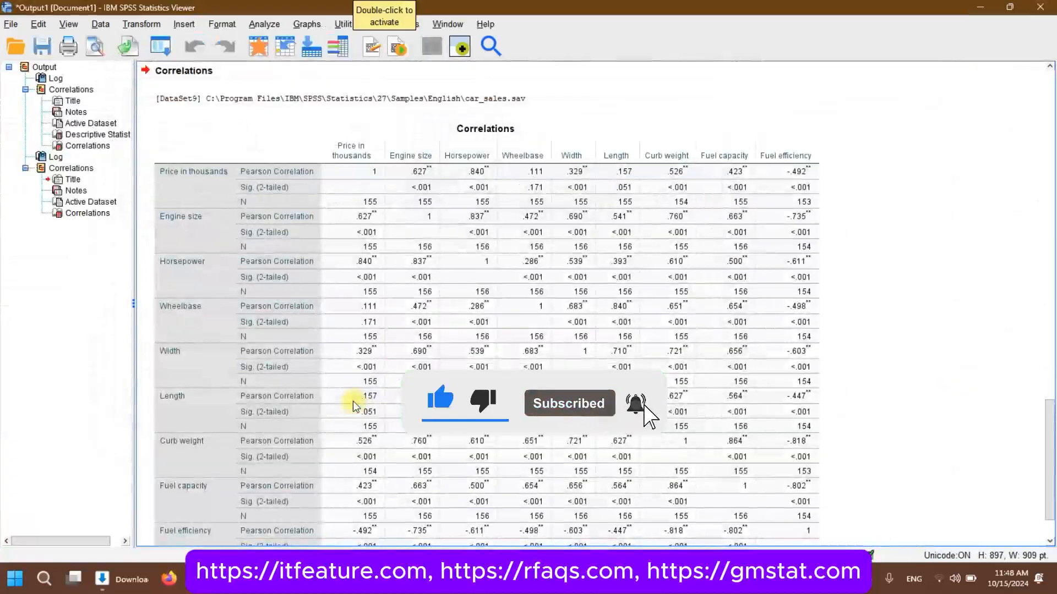
scroll(352, 402, down, 3)
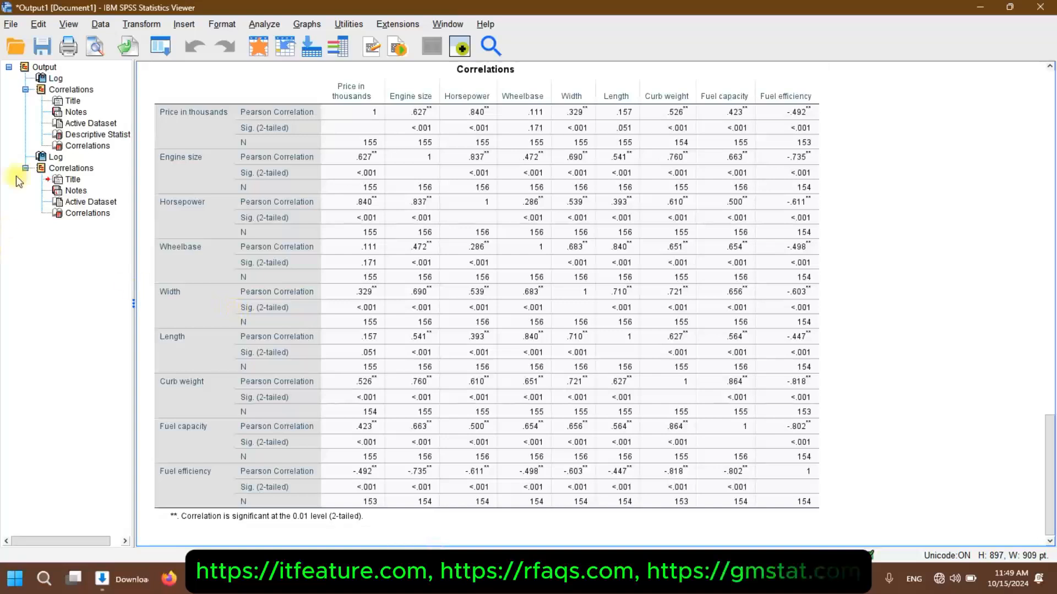
Step: Start a linear regression and assign Price in thousands as the dependent variable
click(257, 25)
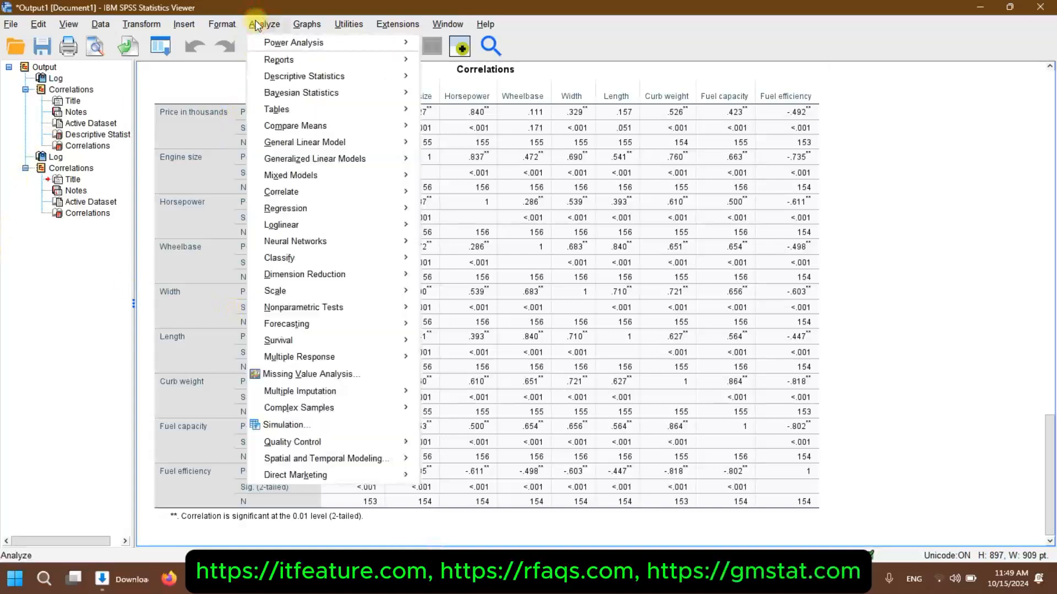
mouse_move(335, 209)
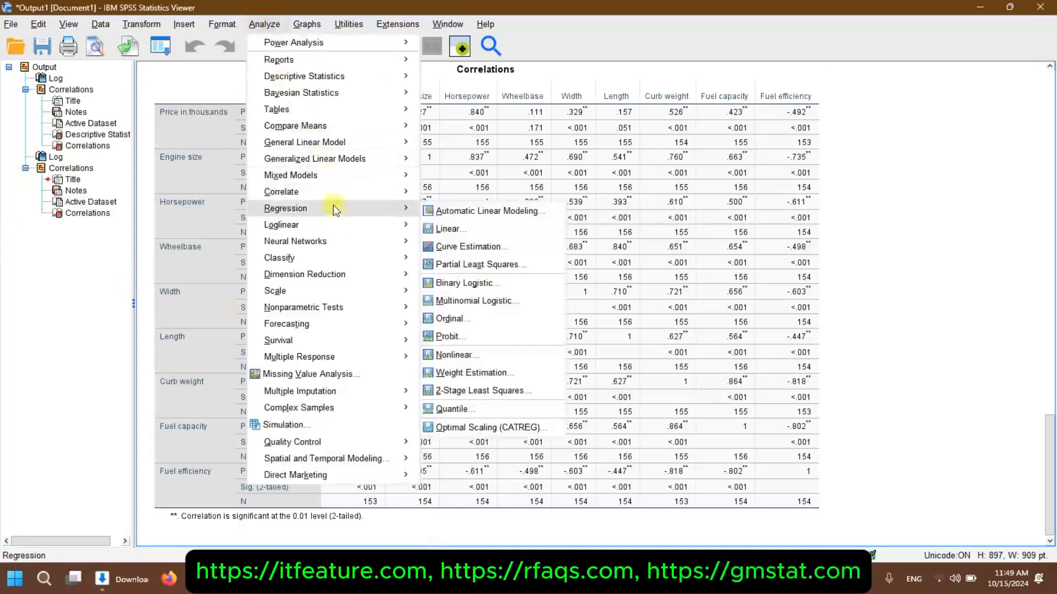
click(462, 232)
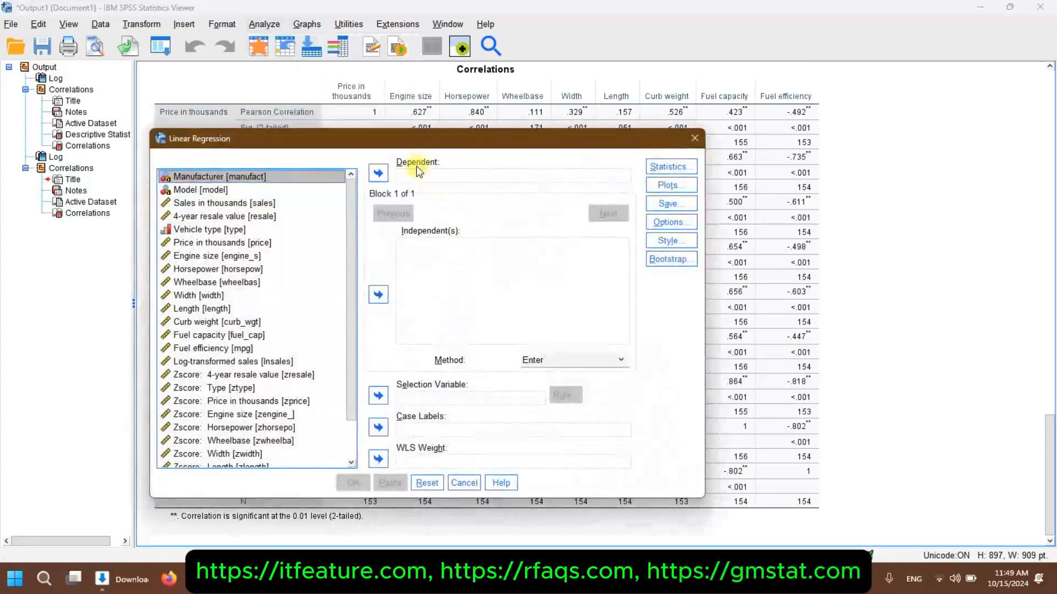
click(417, 177)
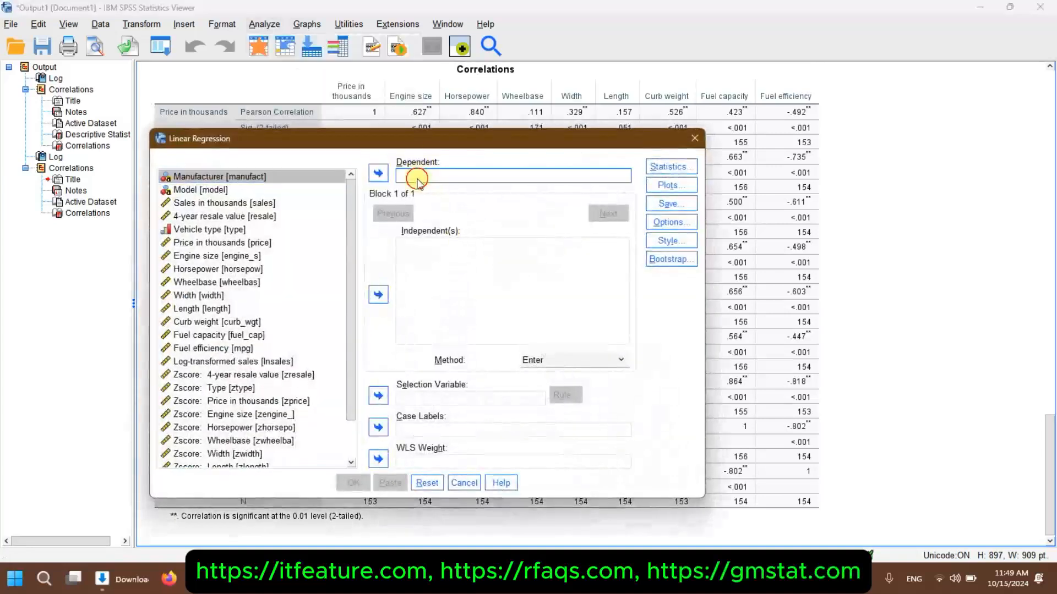
click(297, 243)
click(377, 181)
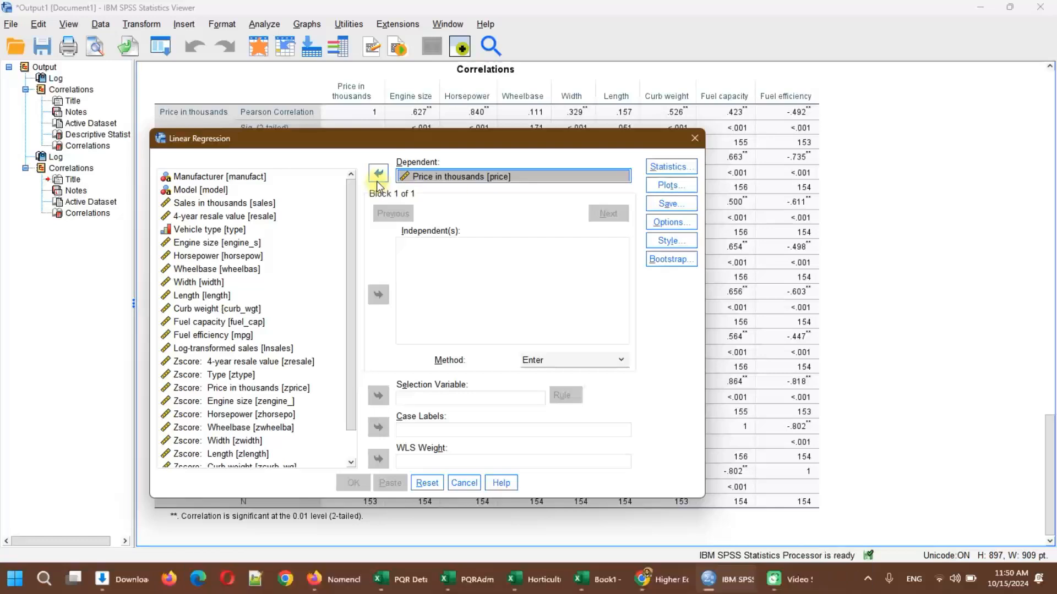
Step: Add the eight consecutive variables from Engine size through Fuel efficiency as independent variables of the regression
click(249, 245)
key(shift+Down)
key(shift+Down)
key(shift+Down)
key(shift+Down)
key(shift+Down)
key(shift+Down)
key(shift+Down)
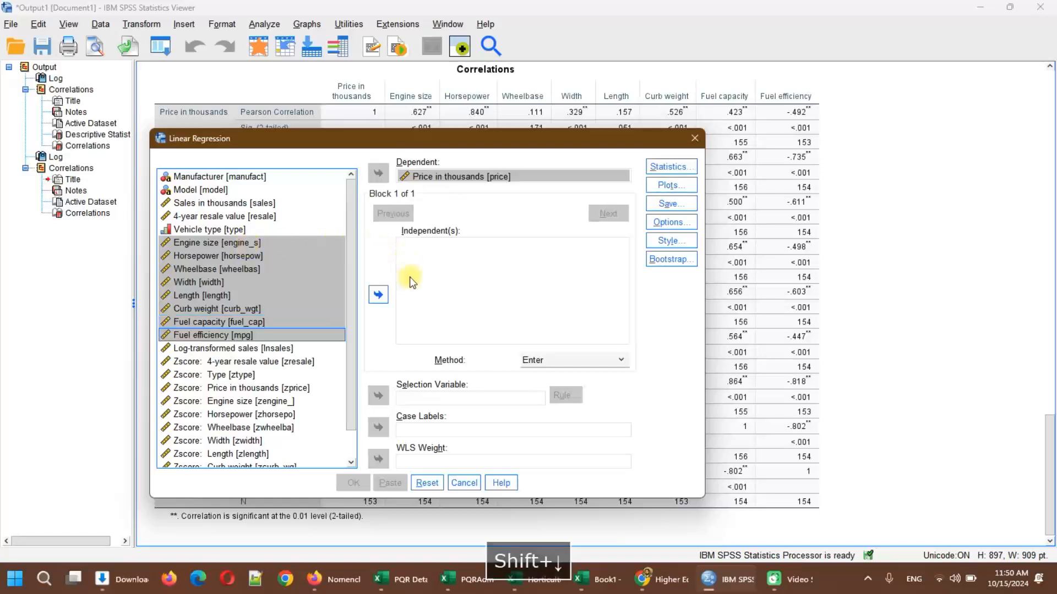
click(379, 295)
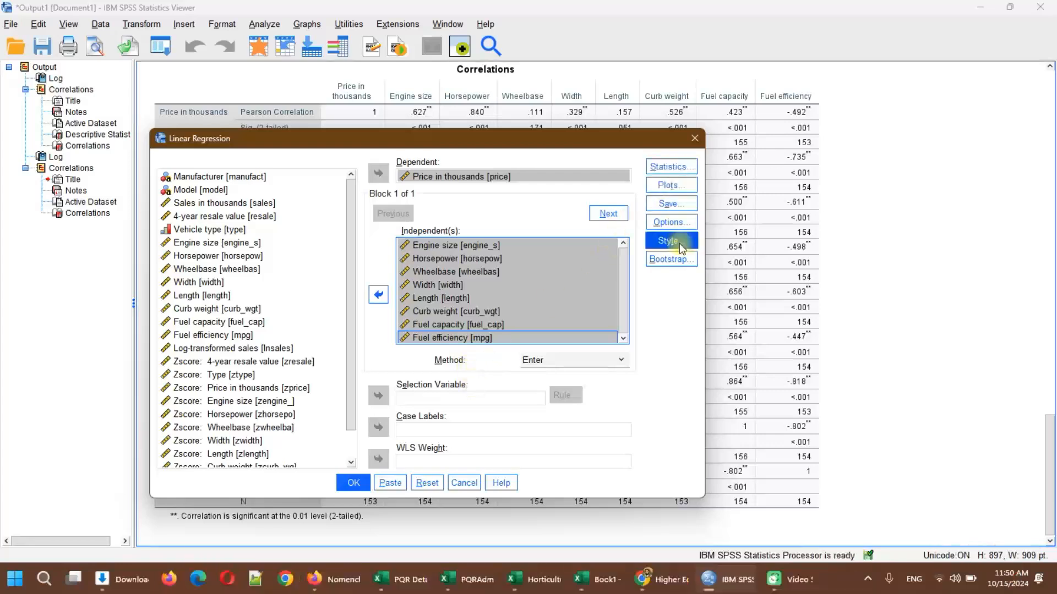
Step: Run the regression with the Enter method and examine the Variables Entered/Removed, Model Summary and ANOVA tables
click(352, 482)
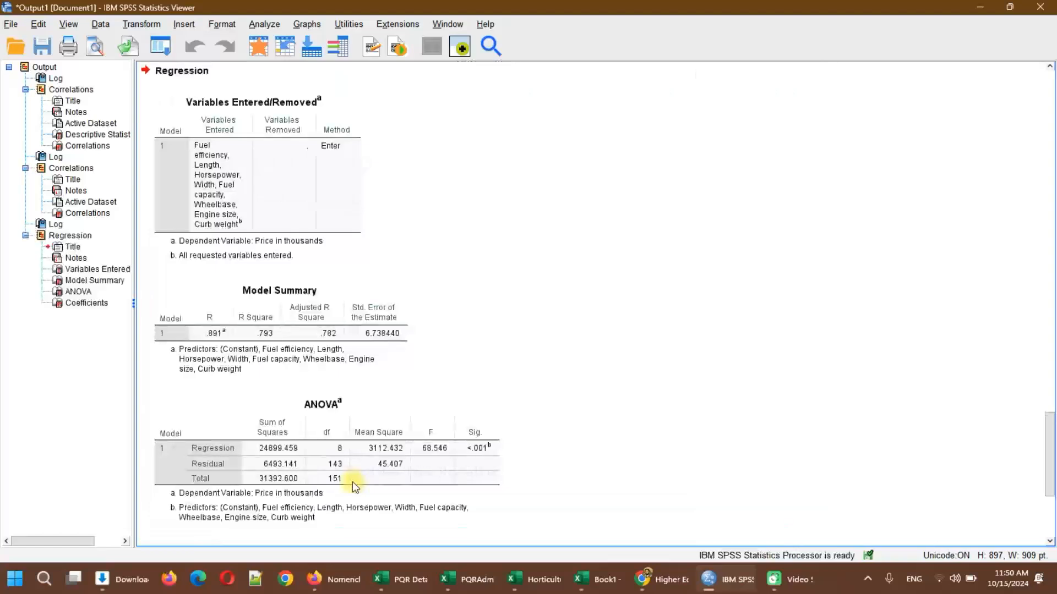
click(233, 204)
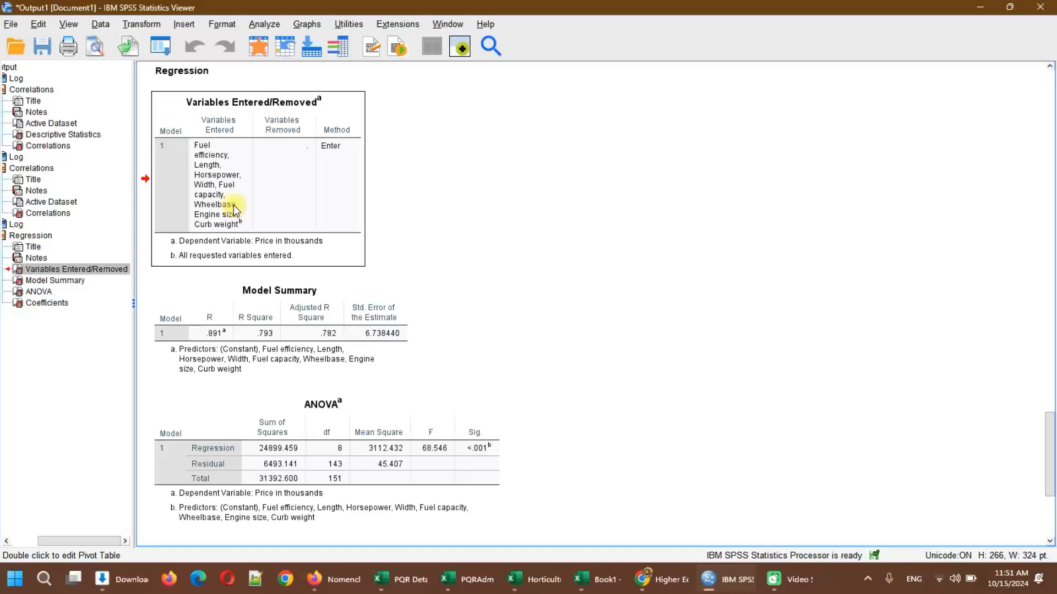
click(267, 333)
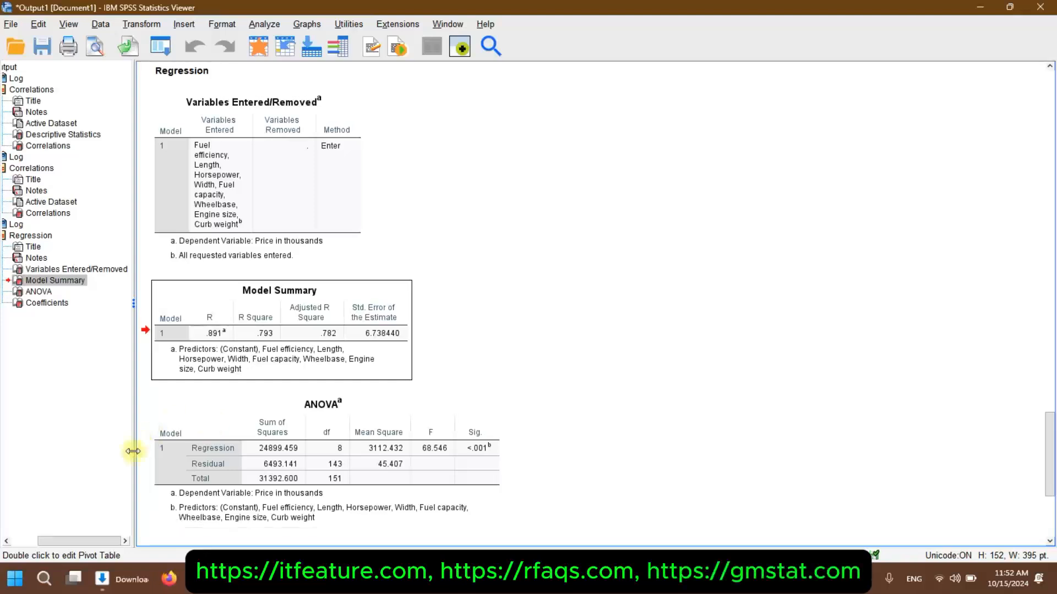
click(315, 467)
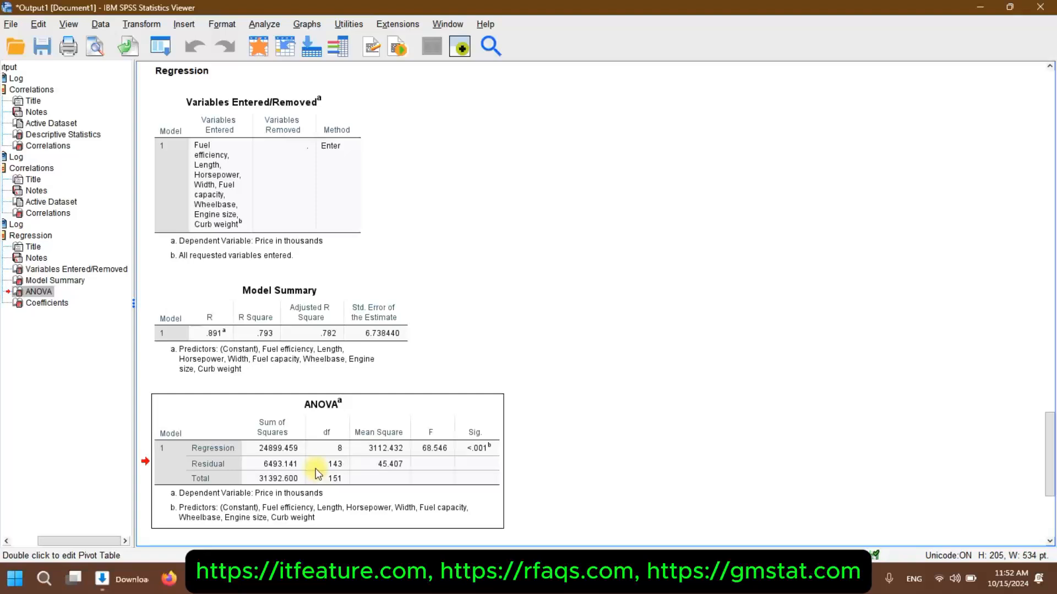
scroll(316, 468, down, 5)
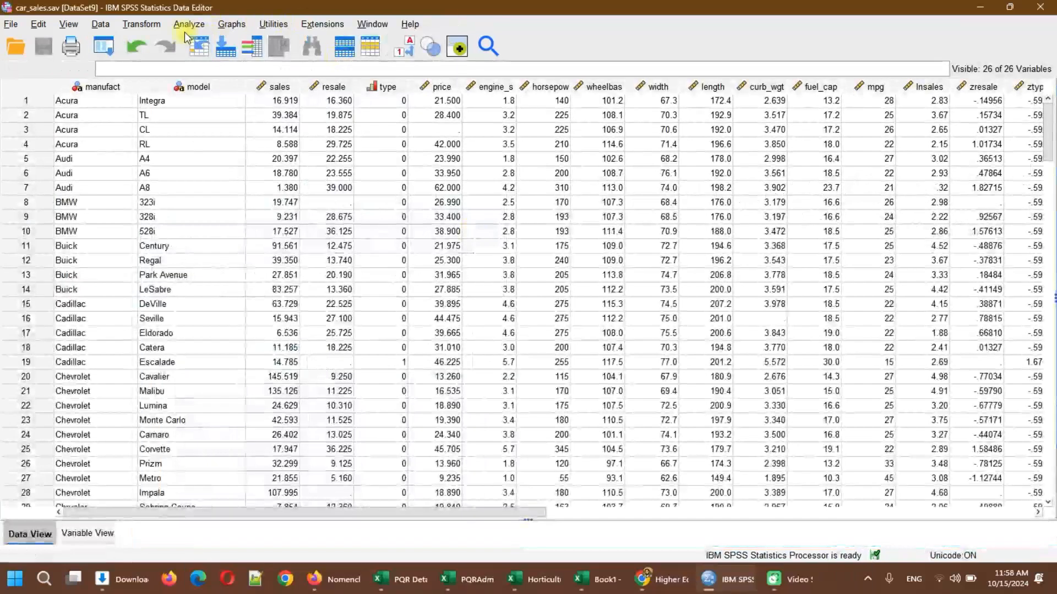
Step: Reopen the linear regression from the car_sales.sav data and request 95% confidence intervals, descriptives, collinearity diagnostics and the Durbin-Watson statistic
click(187, 26)
mouse_move(259, 211)
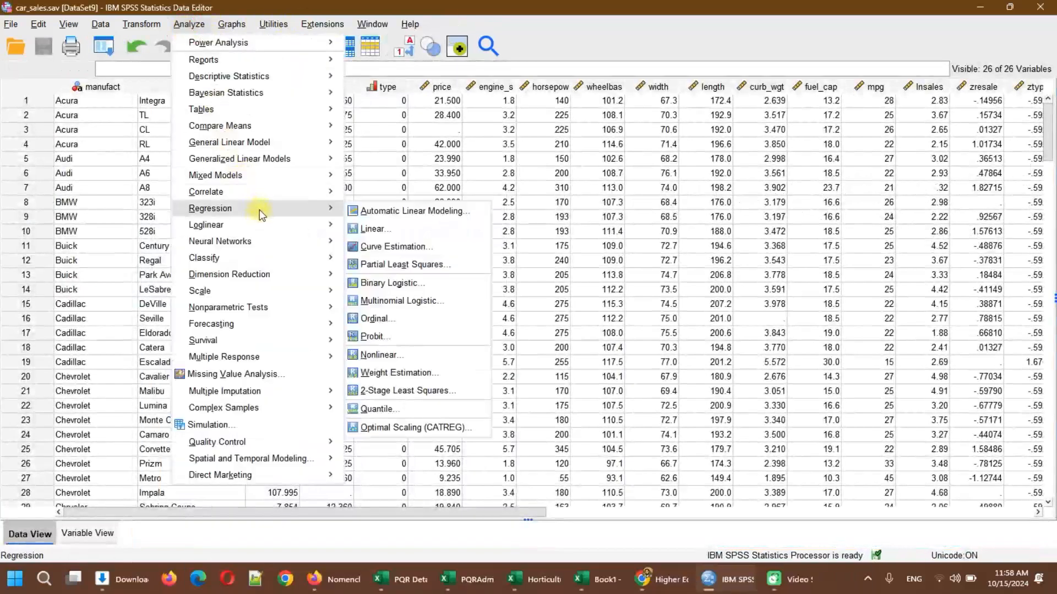
click(370, 230)
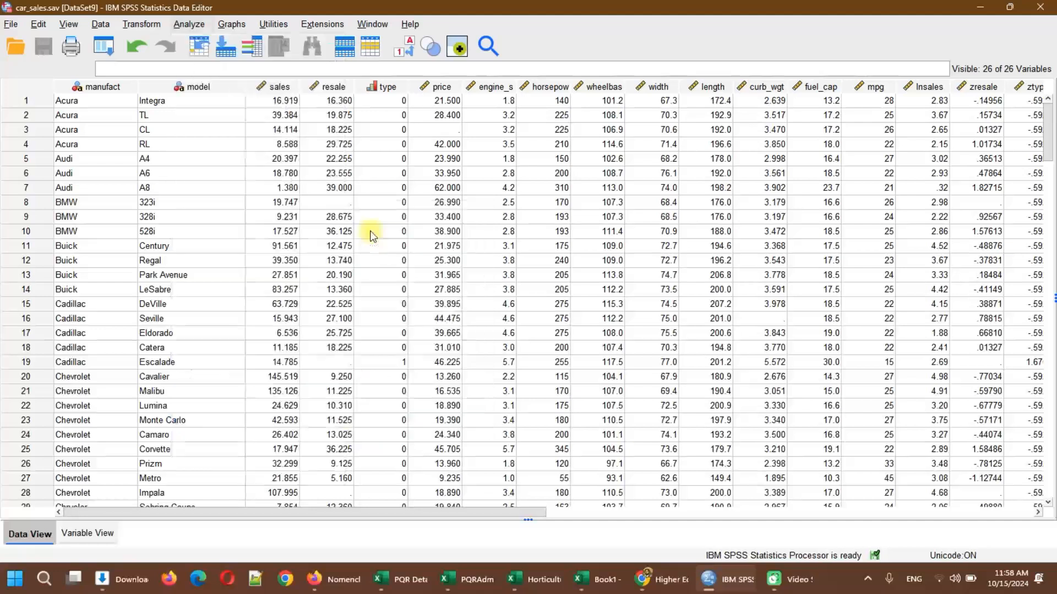
drag(453, 144, 385, 123)
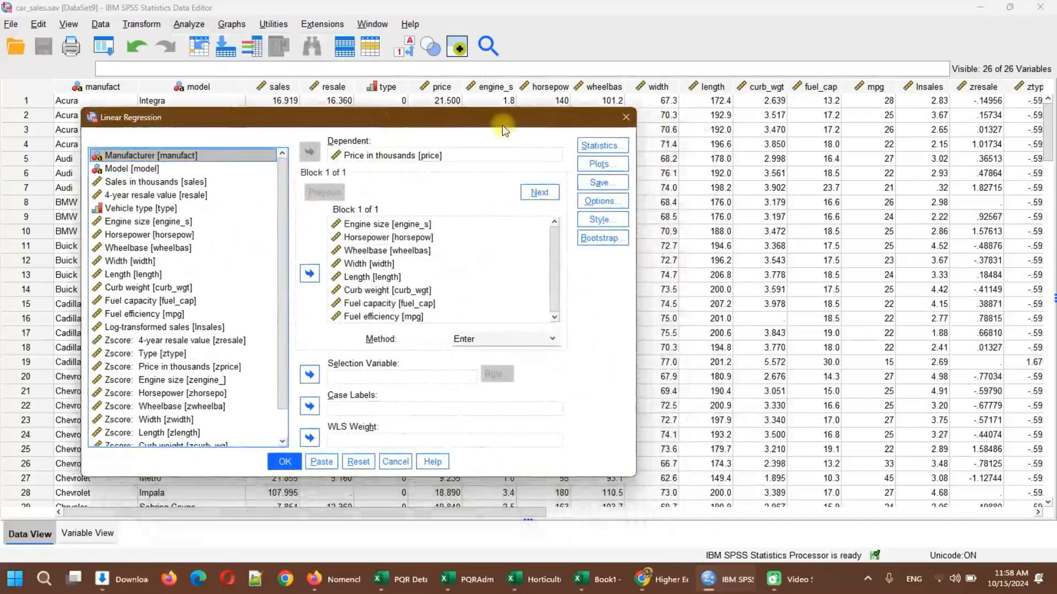
click(597, 147)
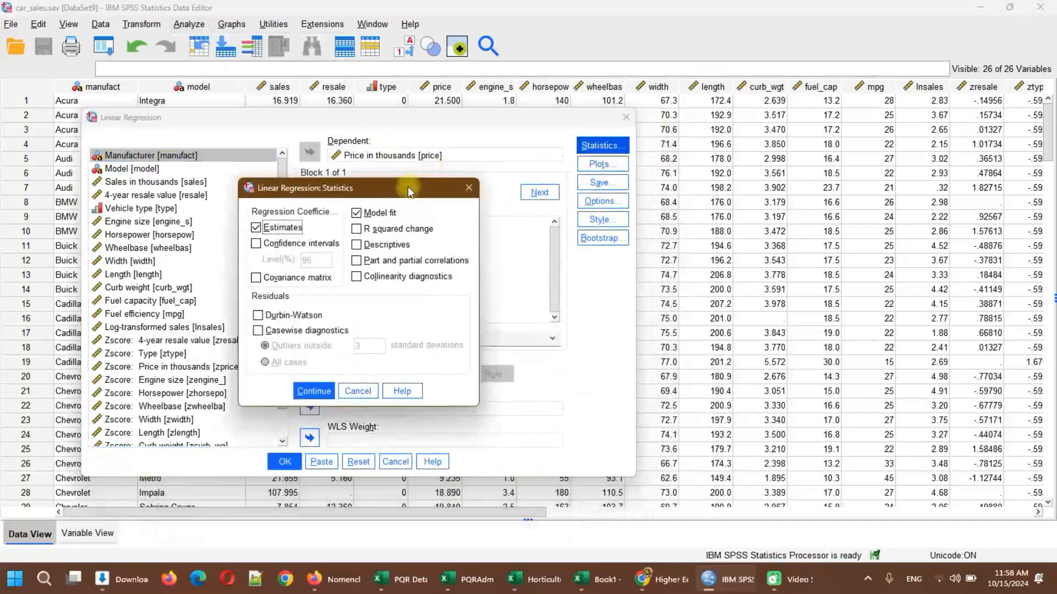
drag(408, 187, 381, 126)
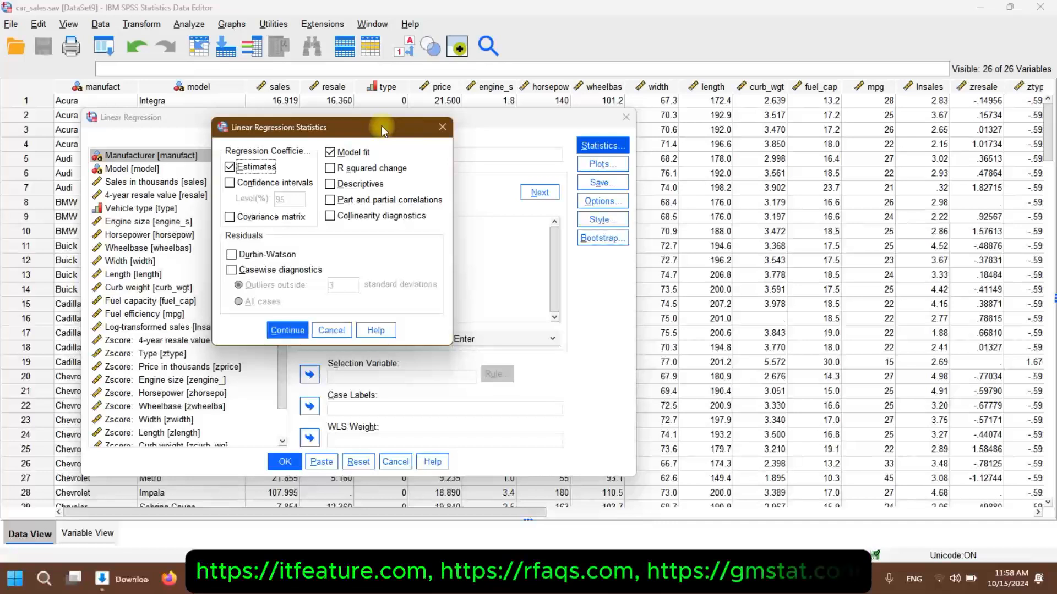
click(229, 185)
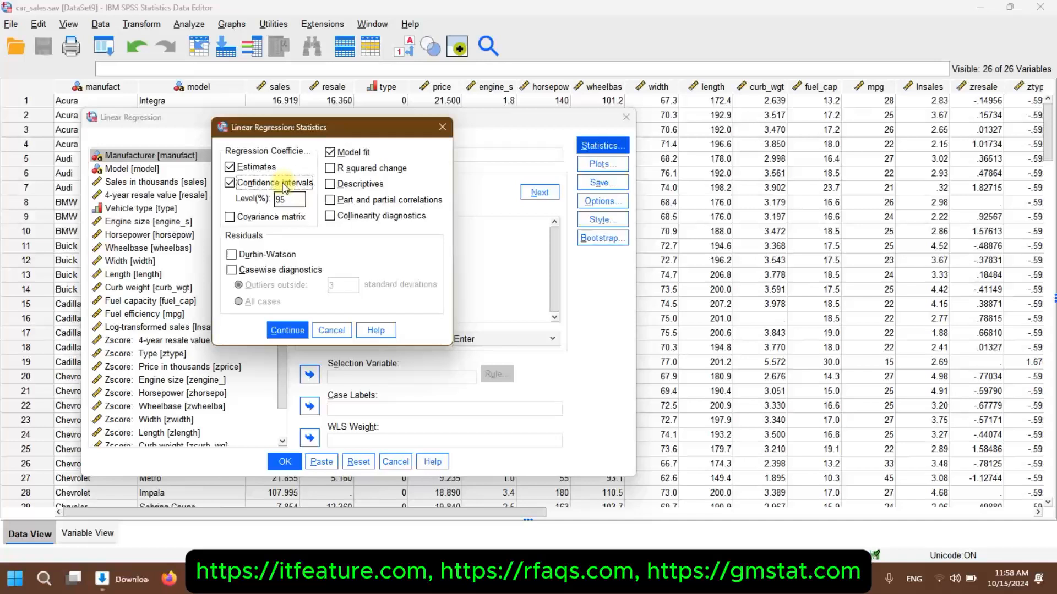
click(329, 171)
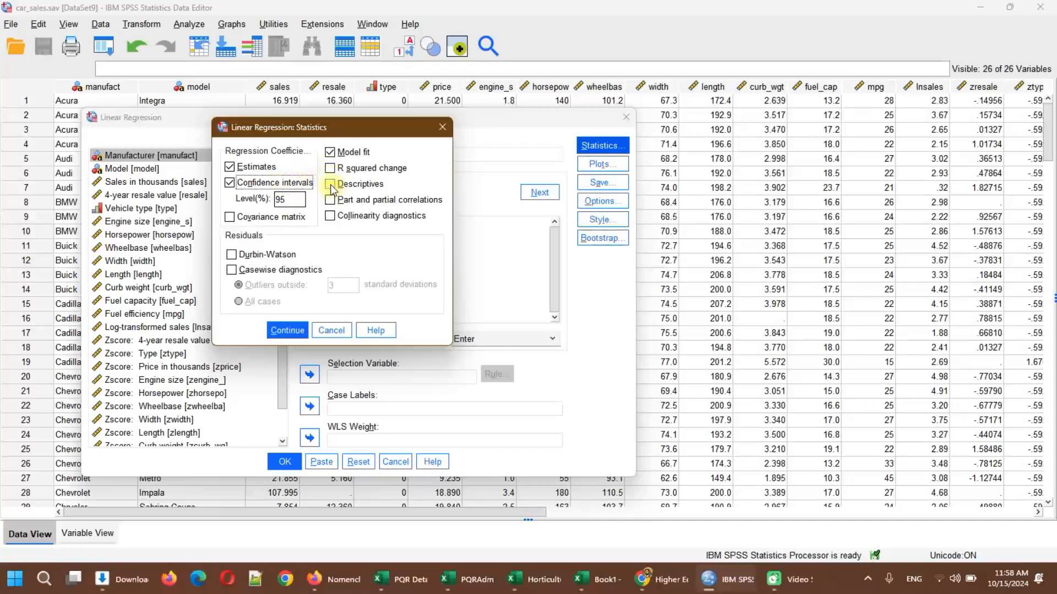
click(331, 185)
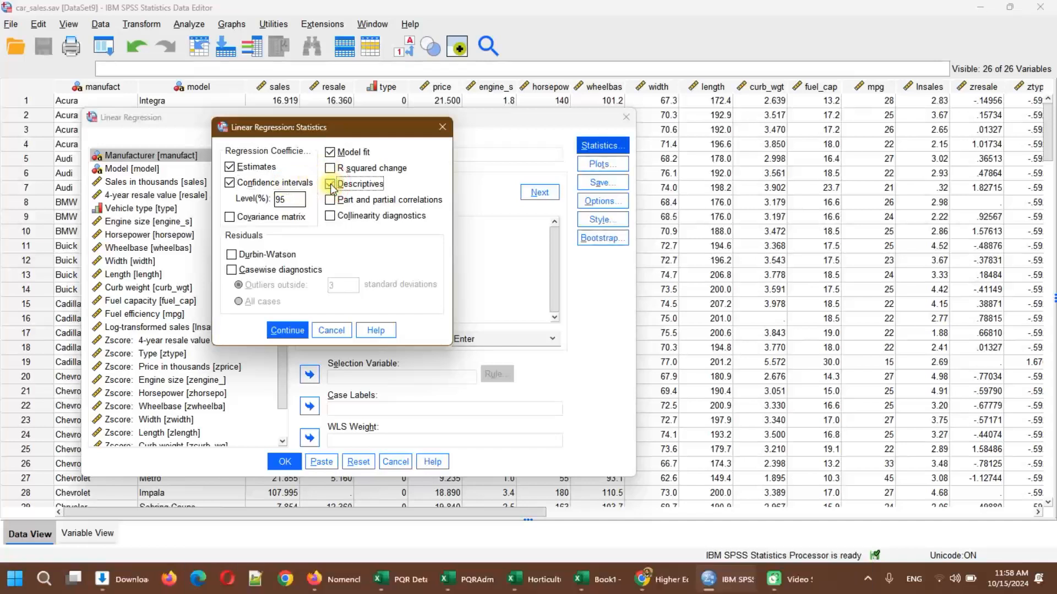
click(331, 218)
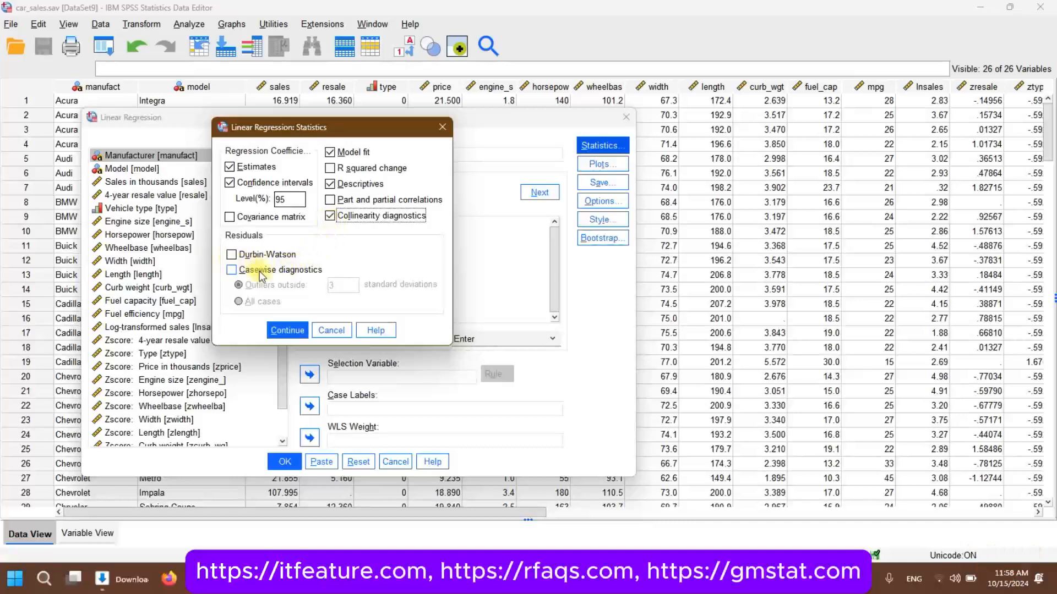
click(231, 256)
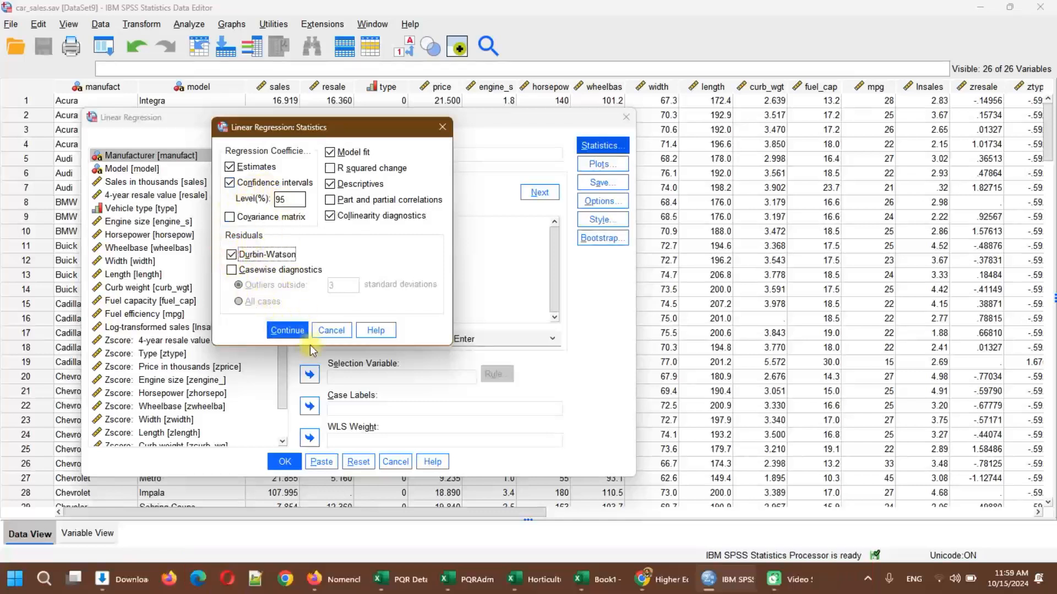
click(286, 333)
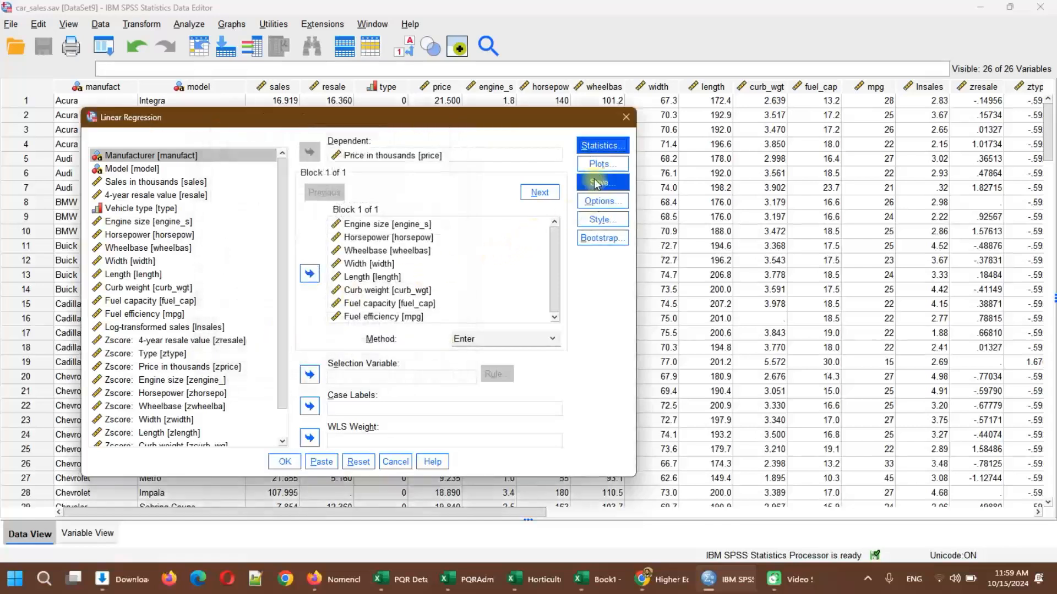
Step: Review the regression's plot, save, stepping-criteria and missing-value settings without altering them
click(601, 164)
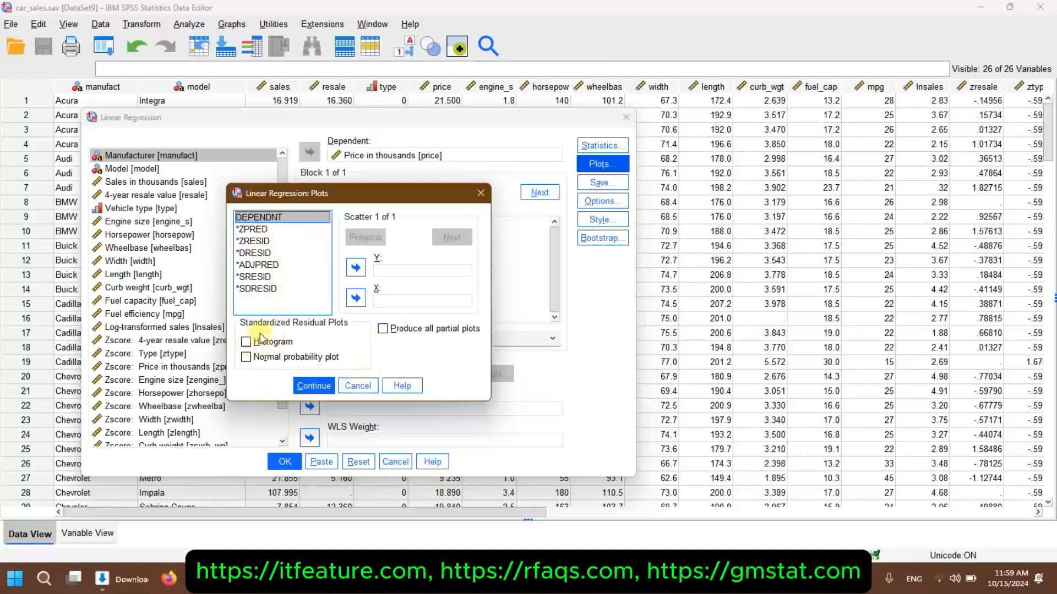
click(369, 388)
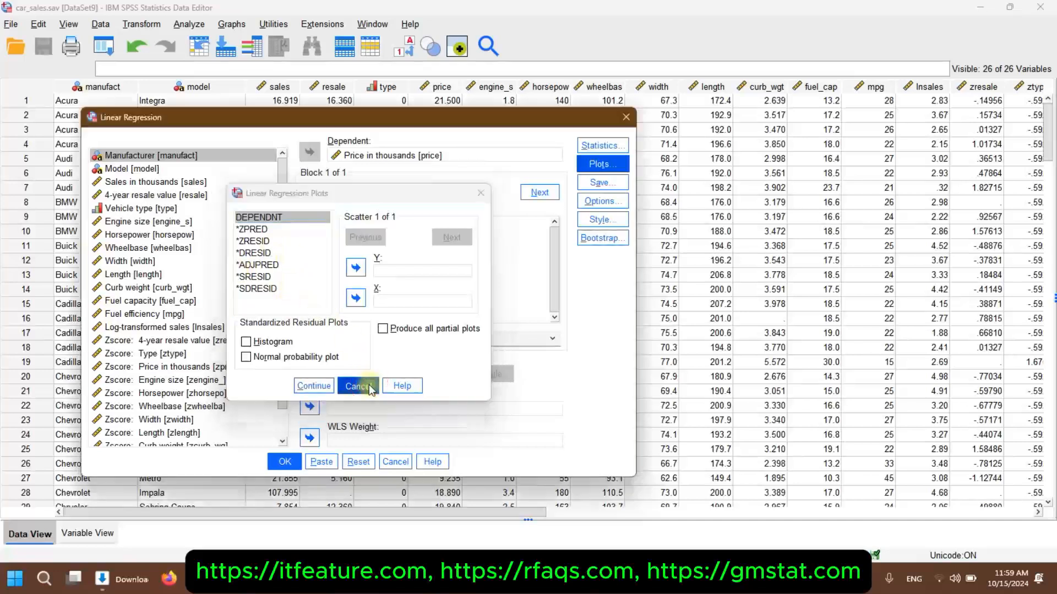
click(598, 184)
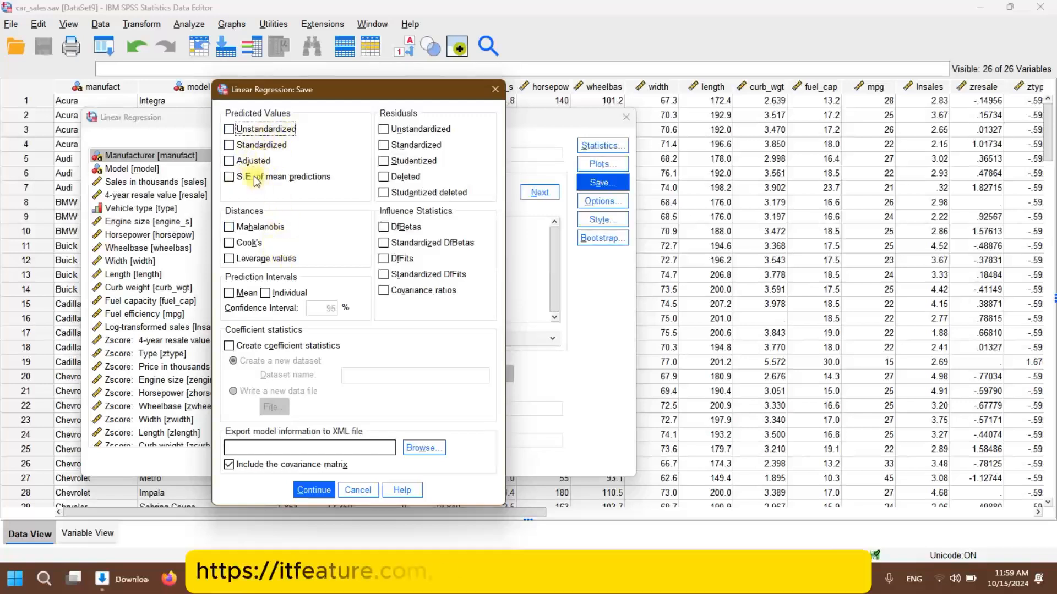
click(366, 489)
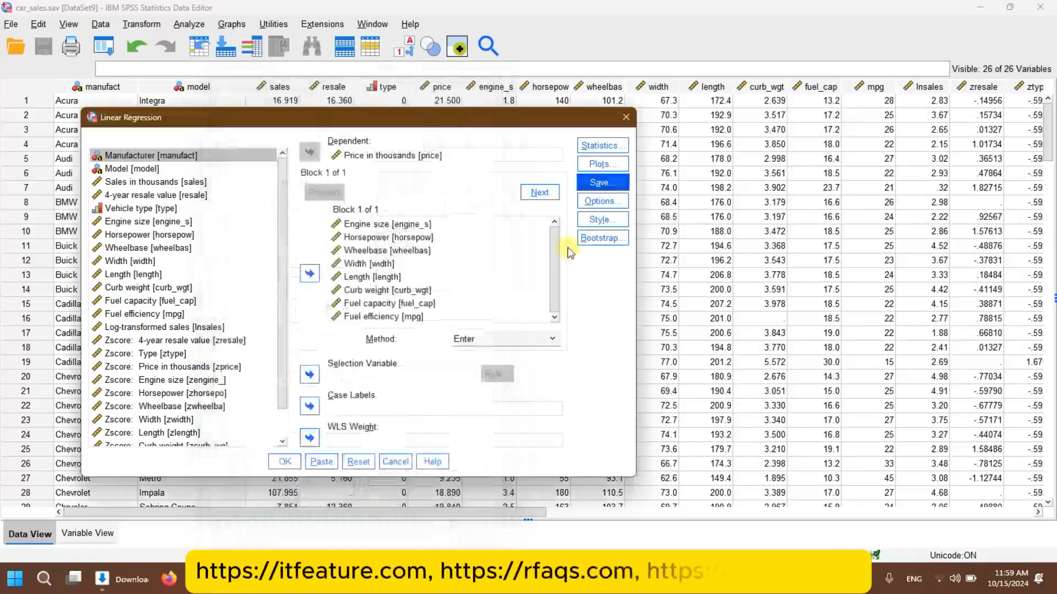
click(603, 202)
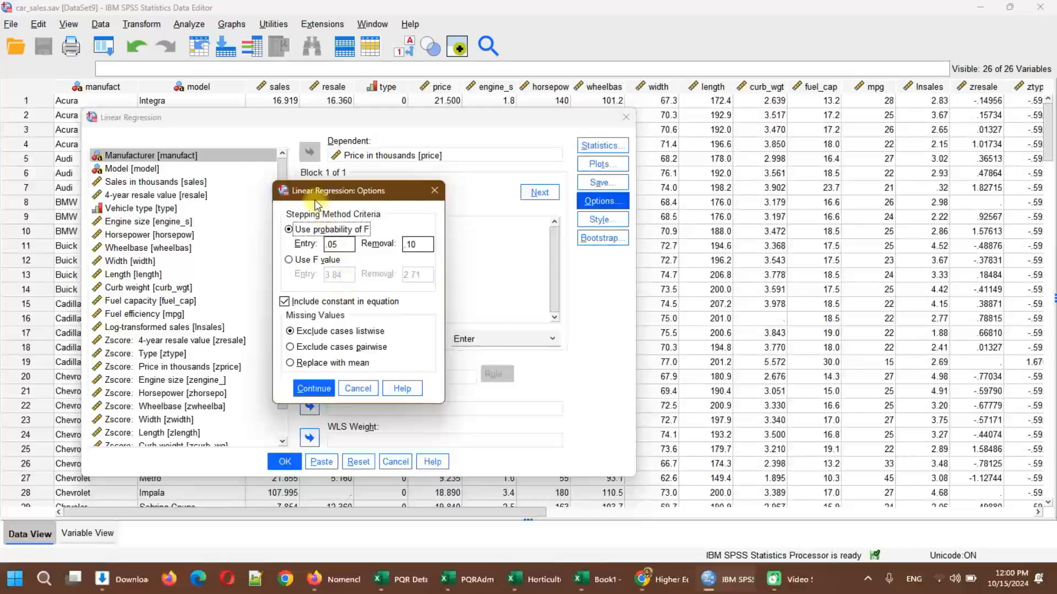
drag(317, 197, 209, 193)
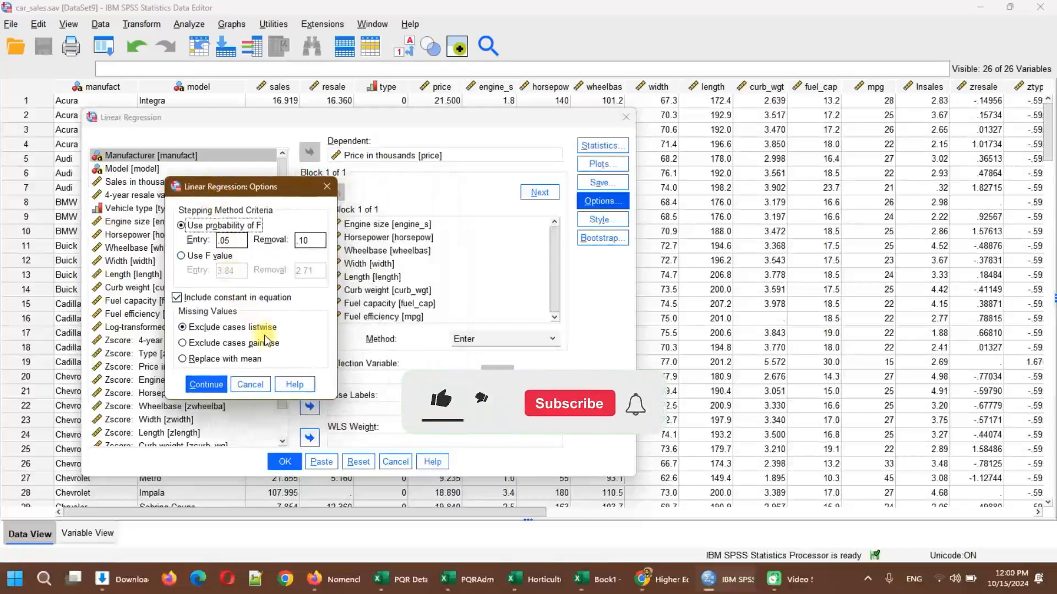
click(253, 385)
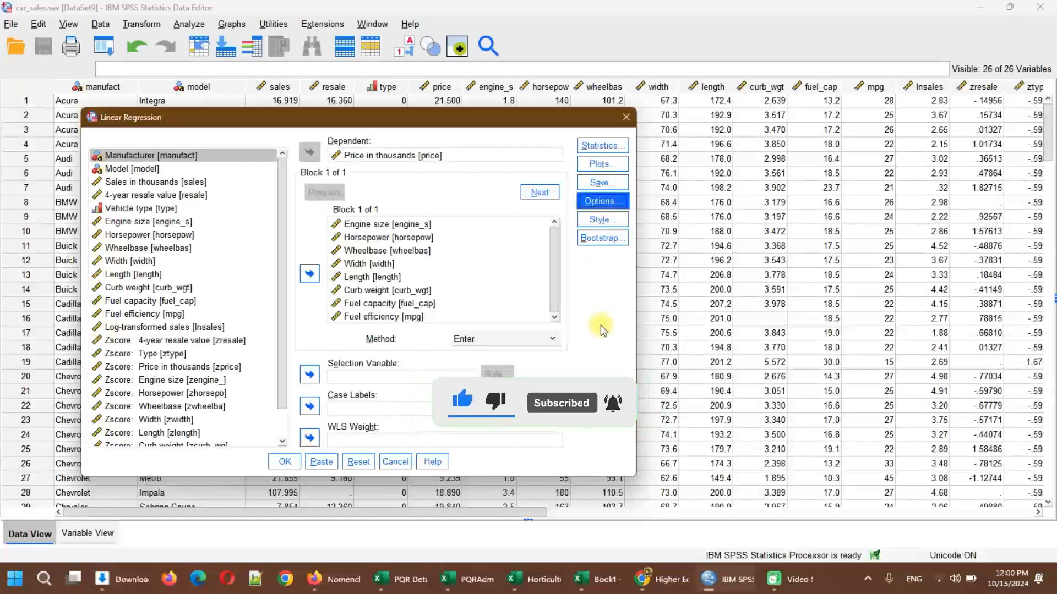
Step: Recheck the requested regression statistics, run the regression and view its Descriptive Statistics table in the output
click(586, 149)
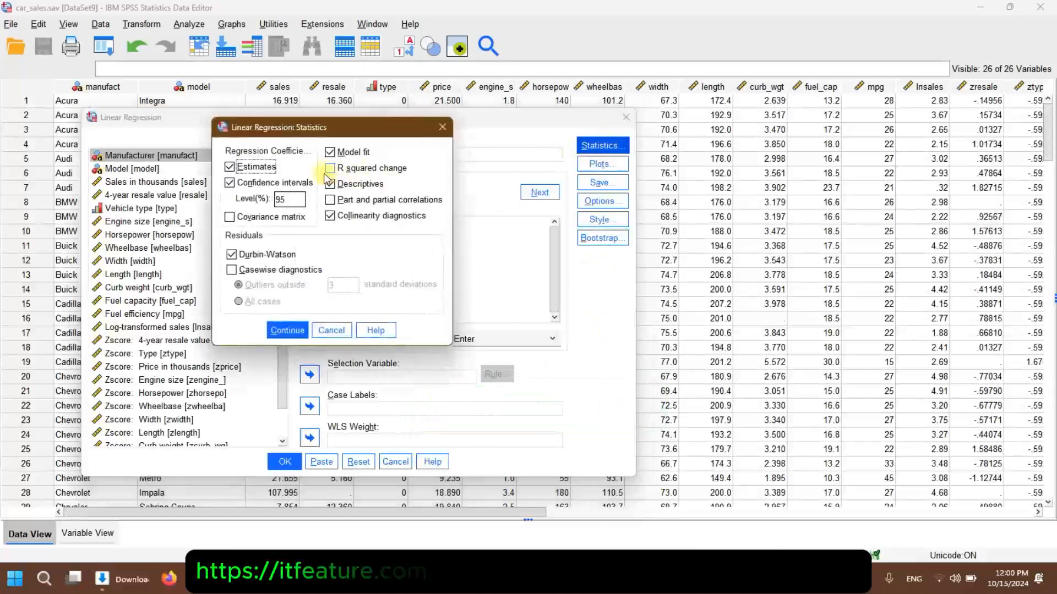
click(337, 186)
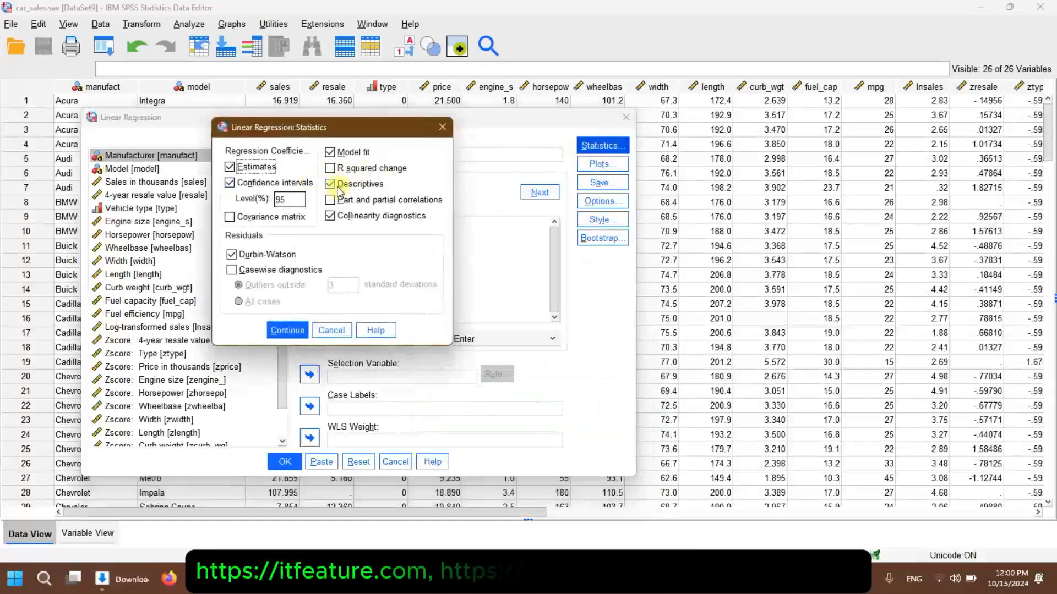
click(287, 330)
click(284, 462)
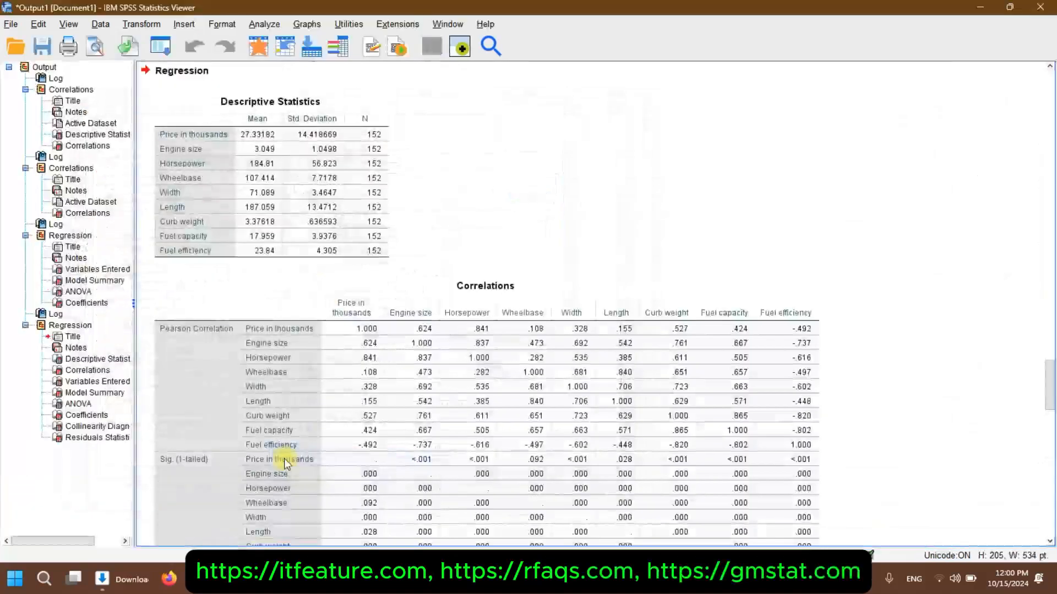
scroll(285, 462, up, 2)
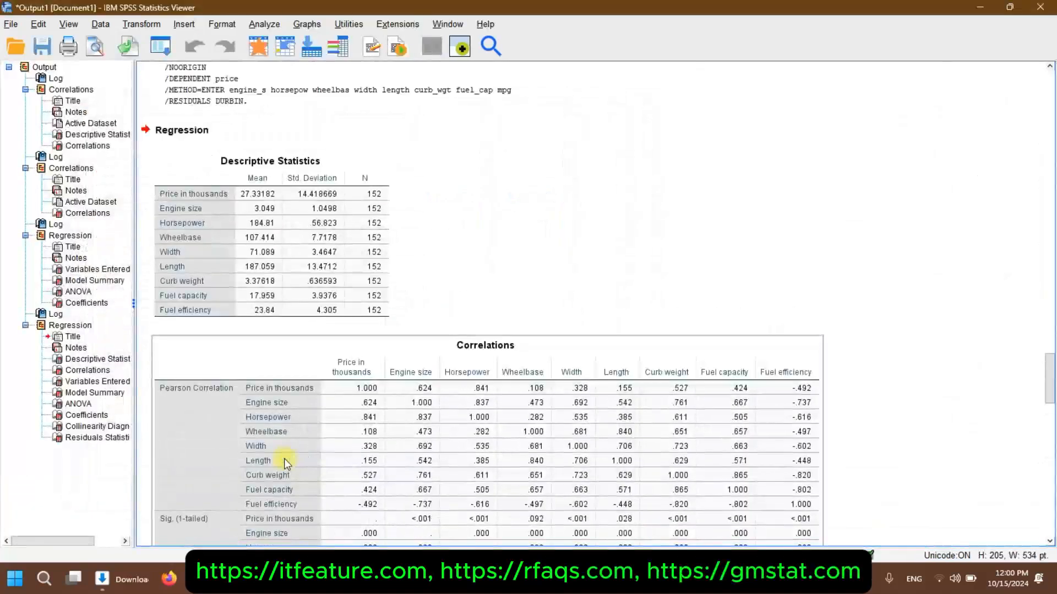
click(249, 262)
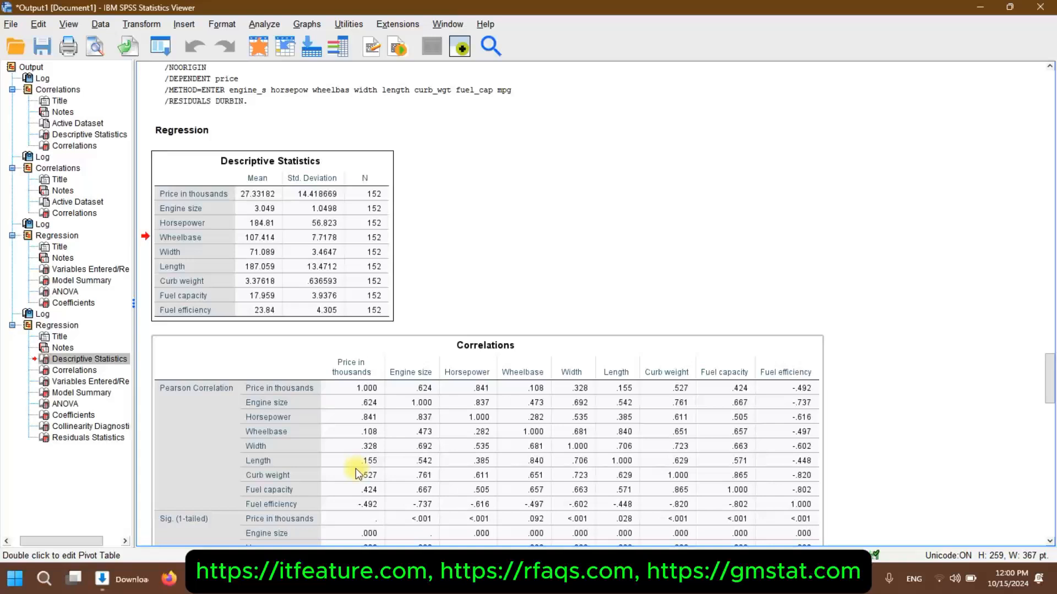
Step: Compare the regression's one-tailed Correlations table with the earlier bivariate correlation results for car_sales.sav
scroll(355, 474, down, 8)
click(361, 343)
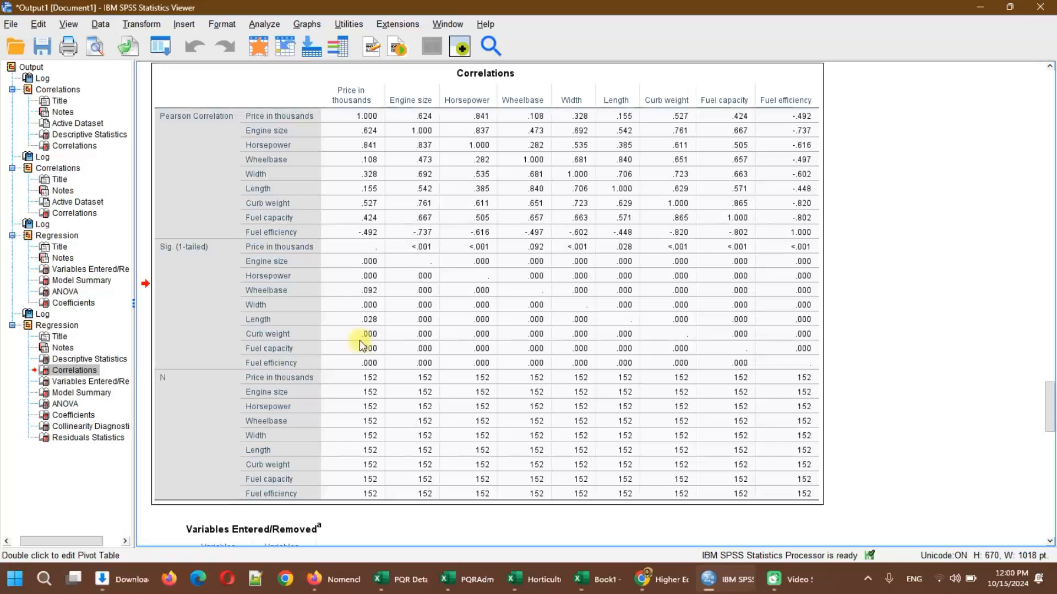
click(65, 99)
click(61, 89)
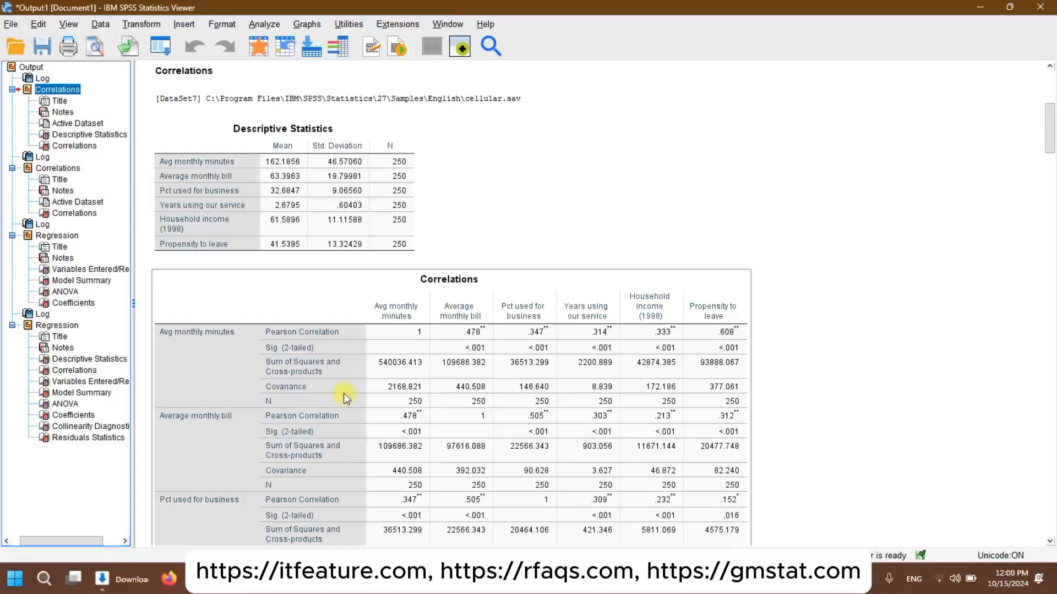
click(57, 170)
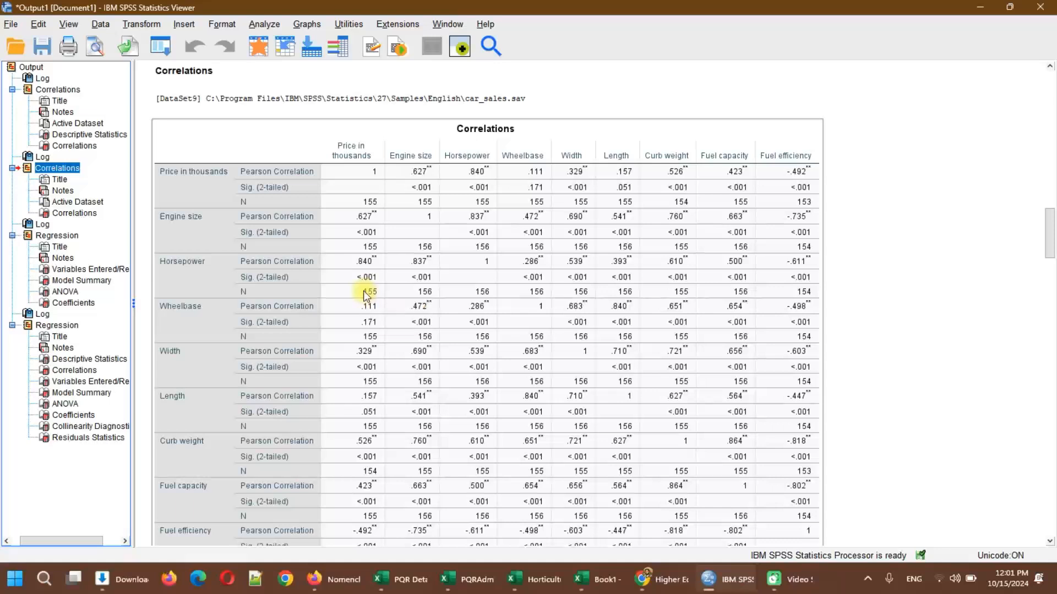
click(78, 371)
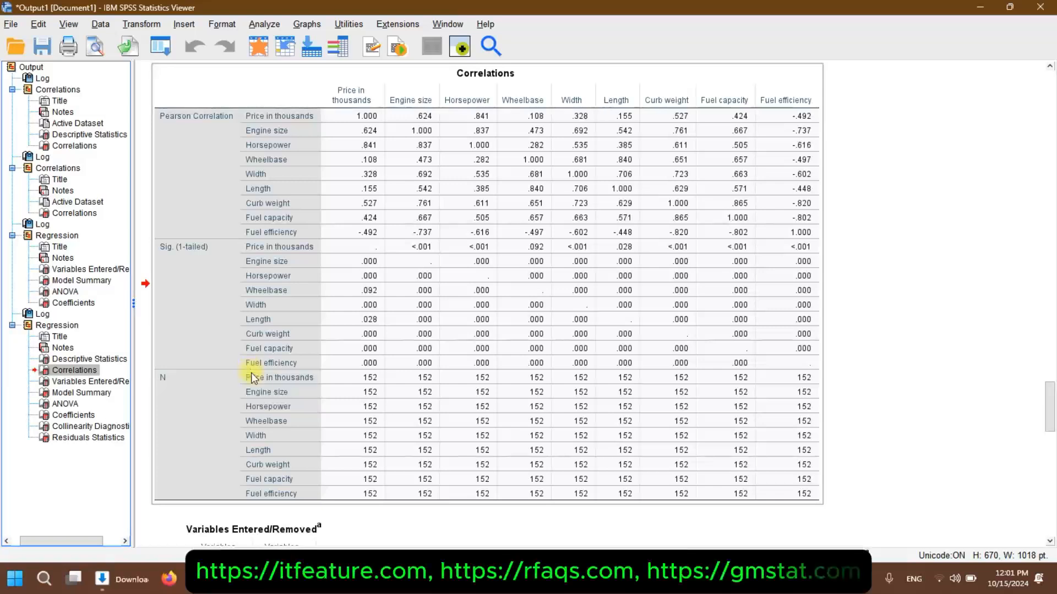
click(368, 301)
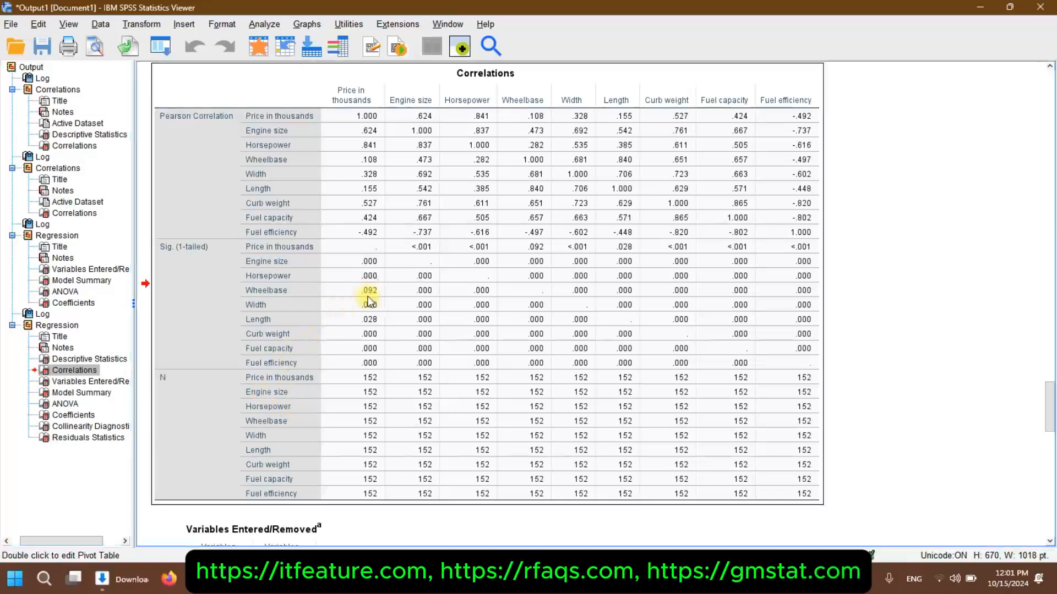
Step: Examine the Enter-method regression's Variables Entered/Removed, Model Summary, ANOVA, Coefficients with VIF, and Collinearity Diagnostics tables
scroll(368, 301, down, 10)
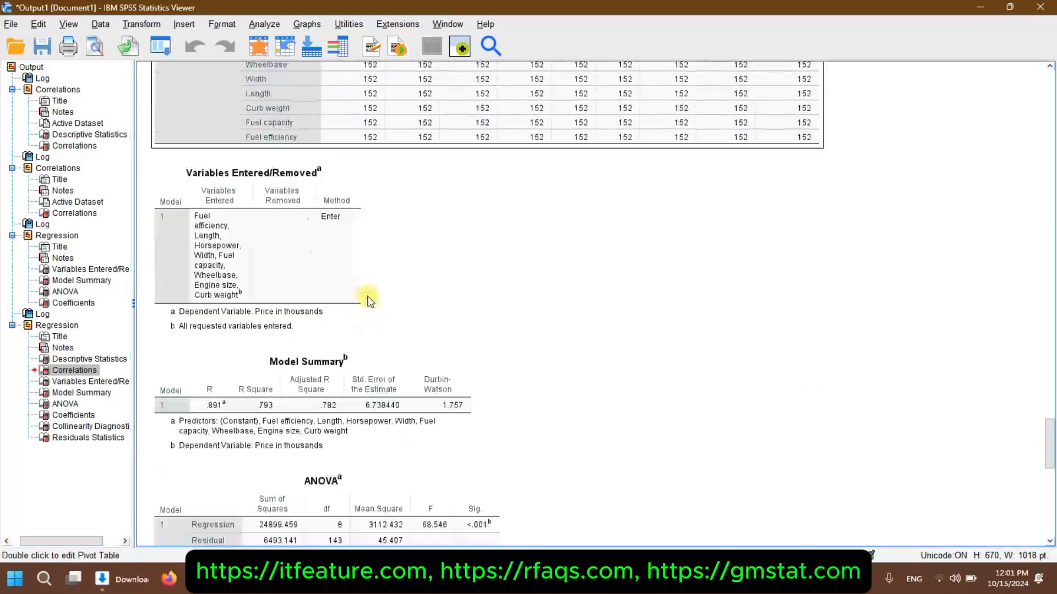
click(329, 324)
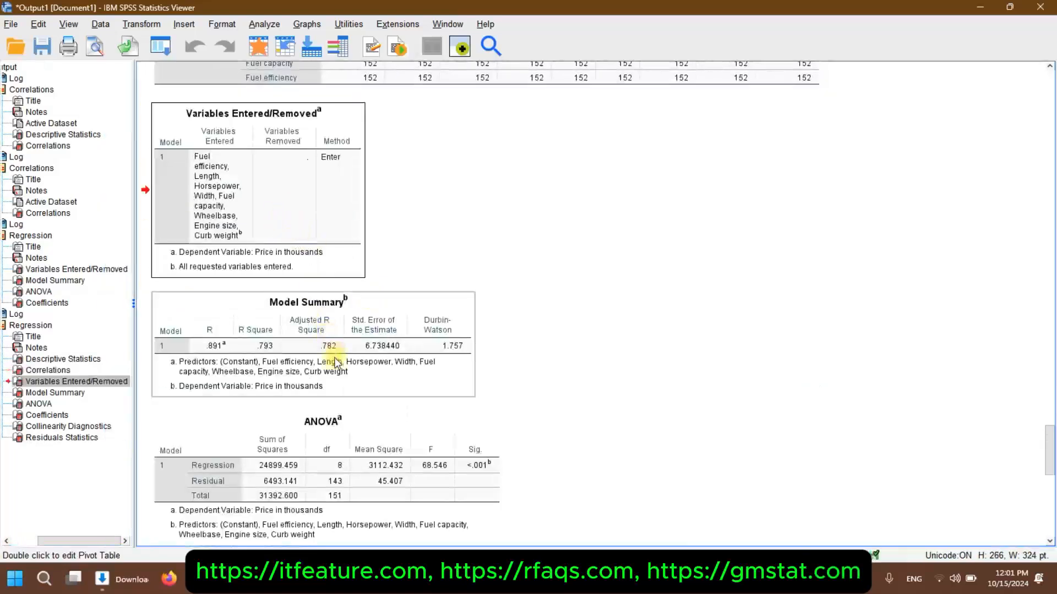
scroll(336, 362, down, 4)
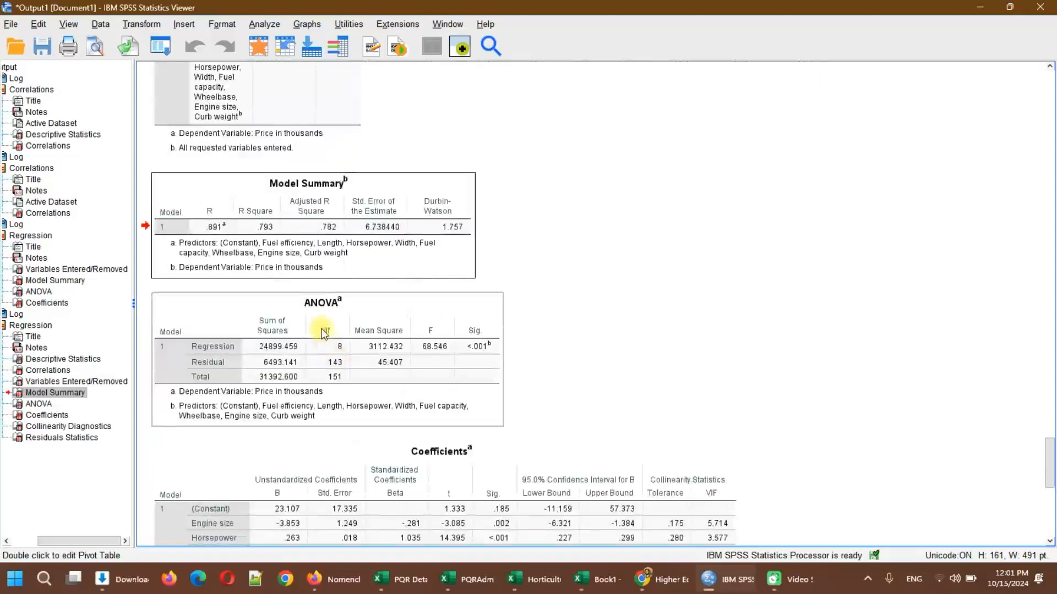
click(323, 333)
scroll(323, 341, down, 6)
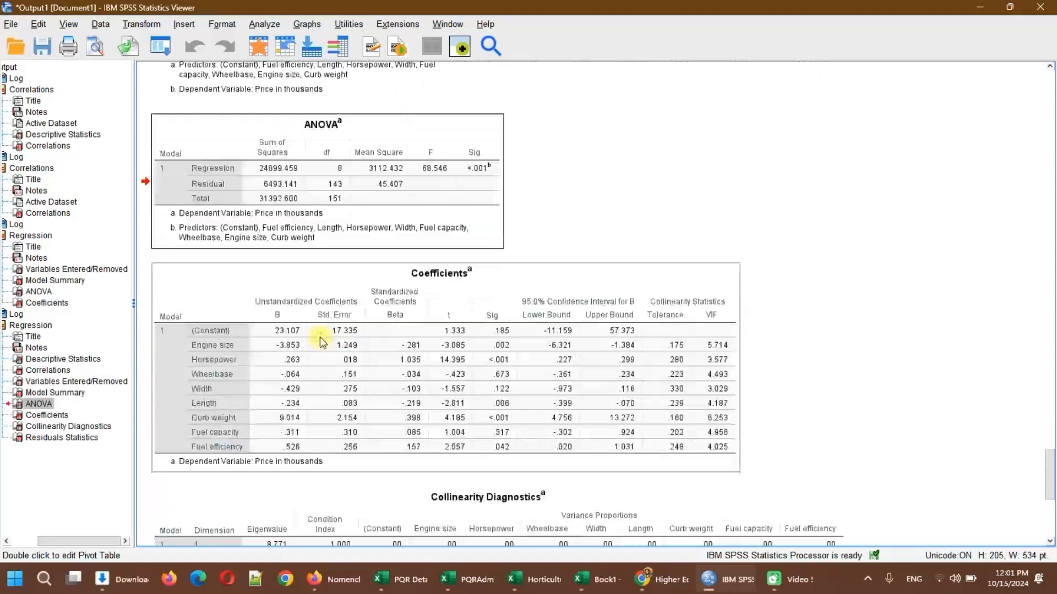
click(358, 387)
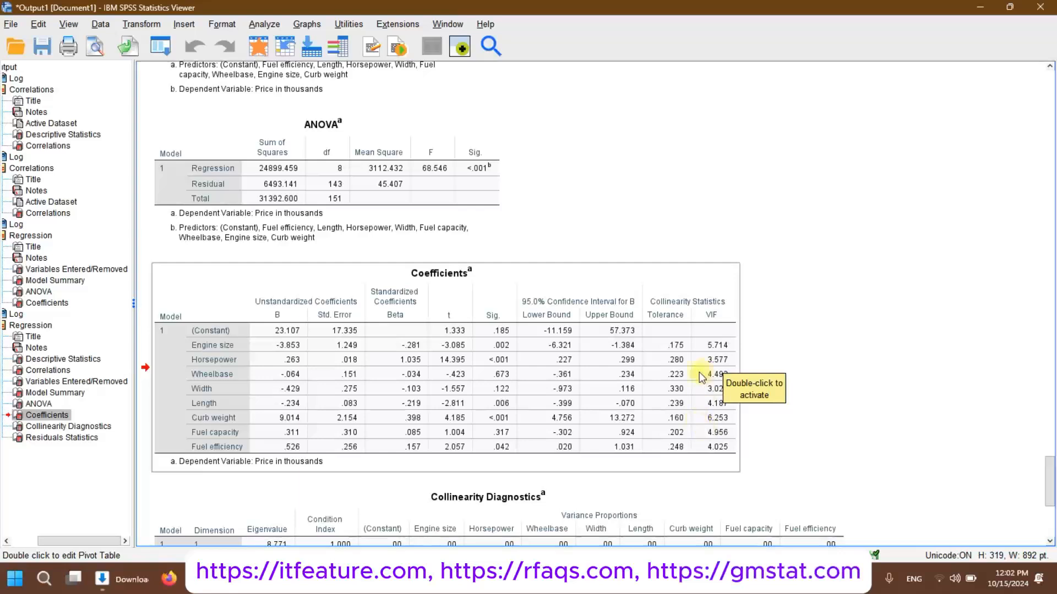
scroll(663, 413, down, 4)
scroll(664, 413, down, 6)
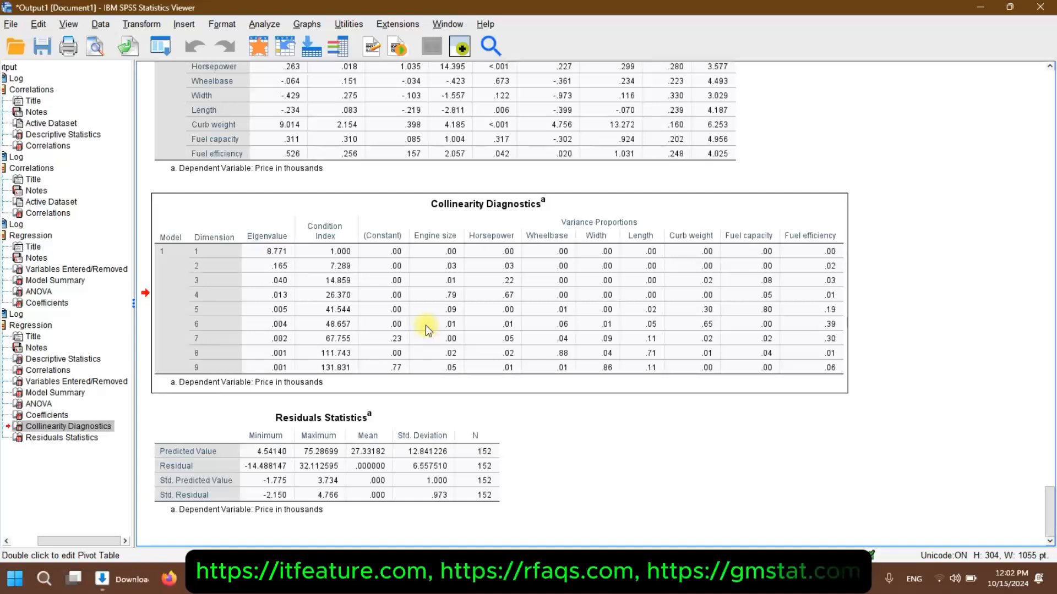
Step: Rerun the linear regression of price on the same eight predictors using the Stepwise method
click(160, 47)
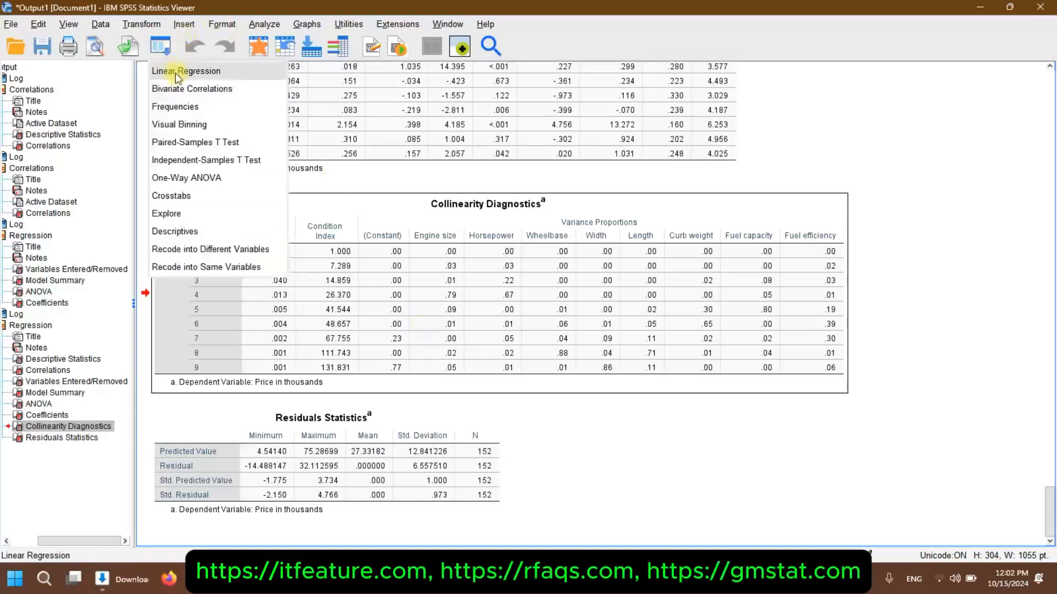
click(181, 71)
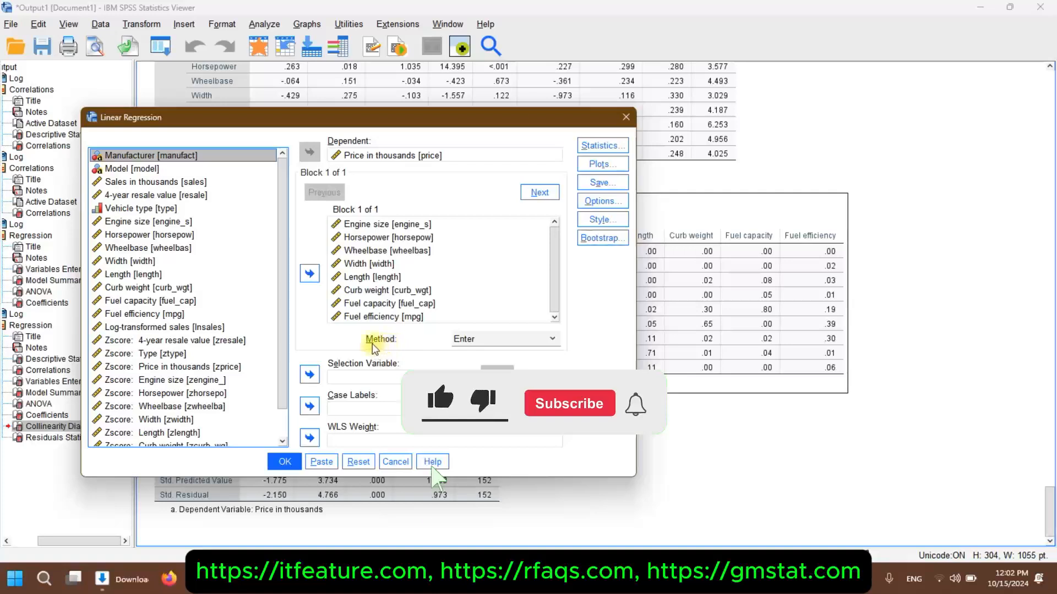
click(553, 338)
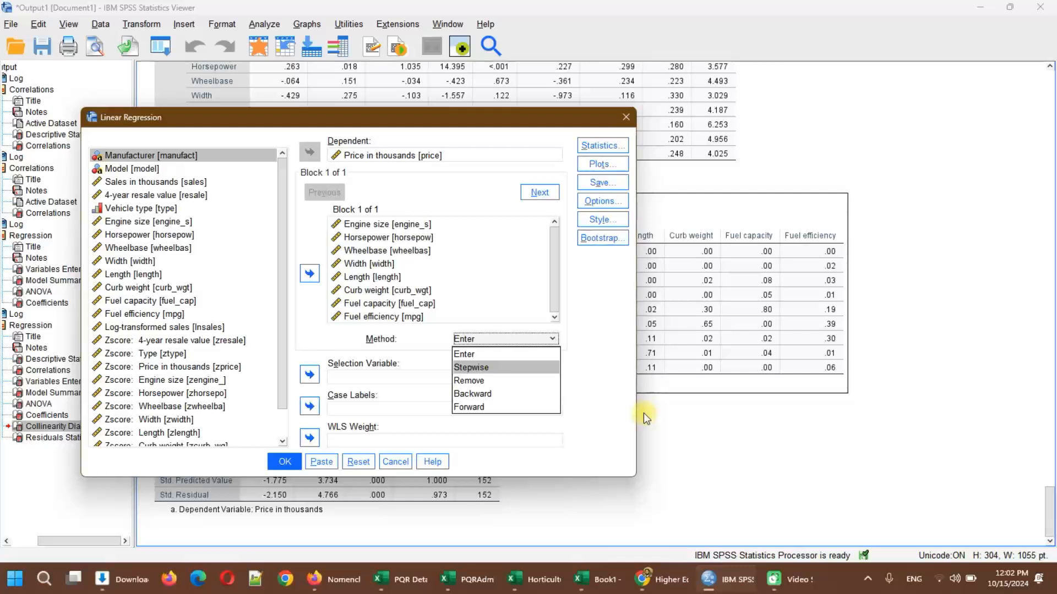
click(504, 367)
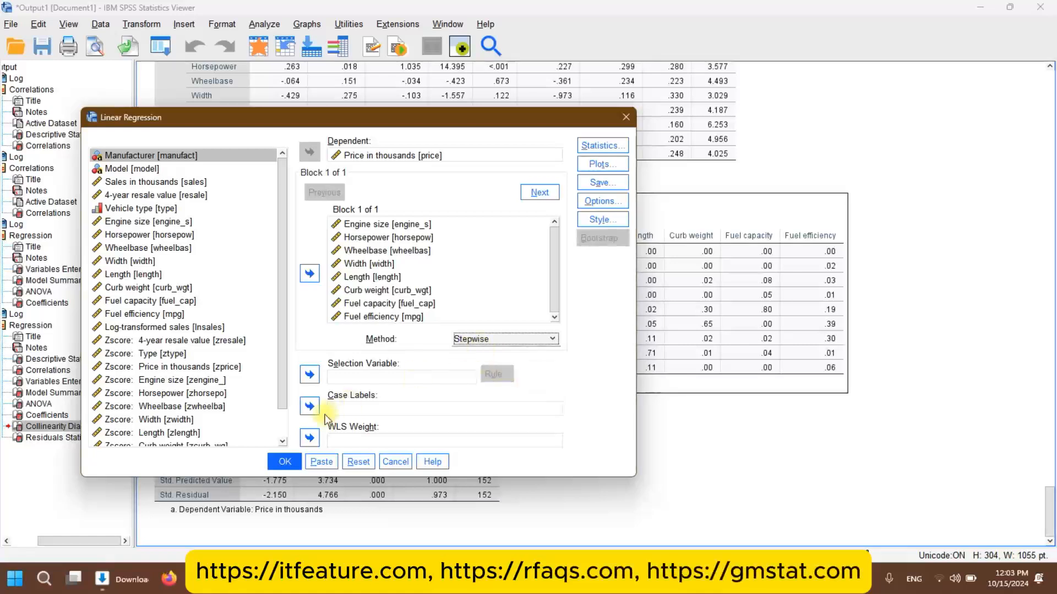
click(284, 460)
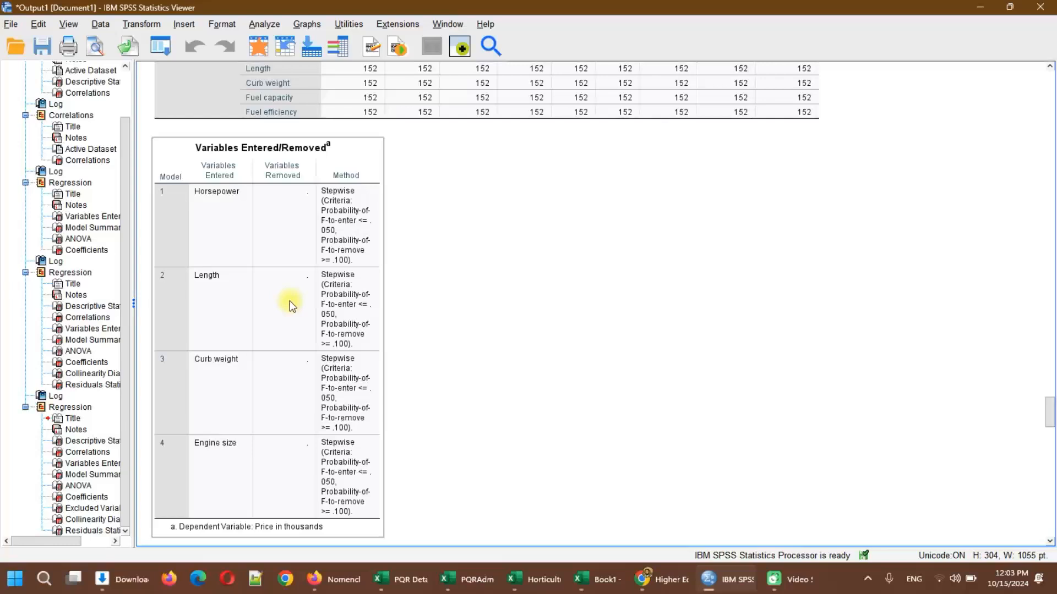
Step: Examine the stepwise regression's Model Summary, ANOVA and Coefficients tables, then return to its Correlations table
scroll(290, 300, down, 10)
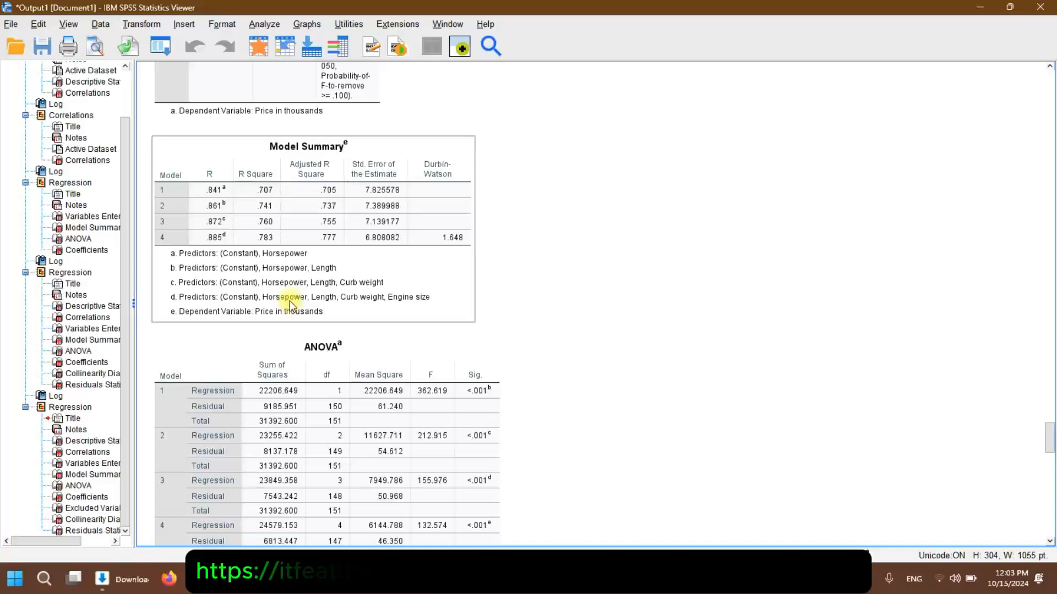
scroll(369, 363, down, 8)
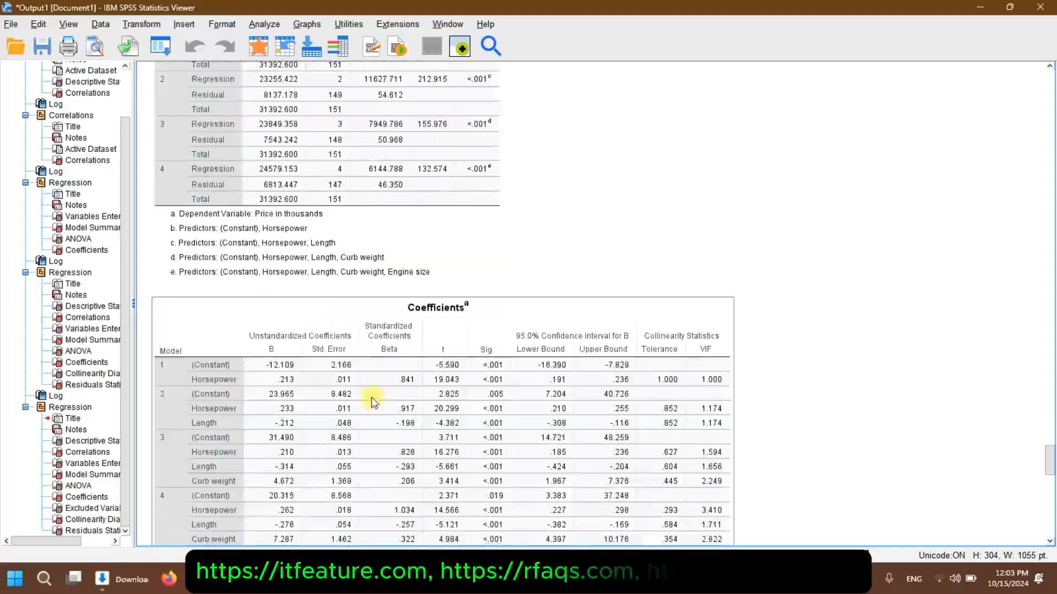
scroll(374, 401, down, 3)
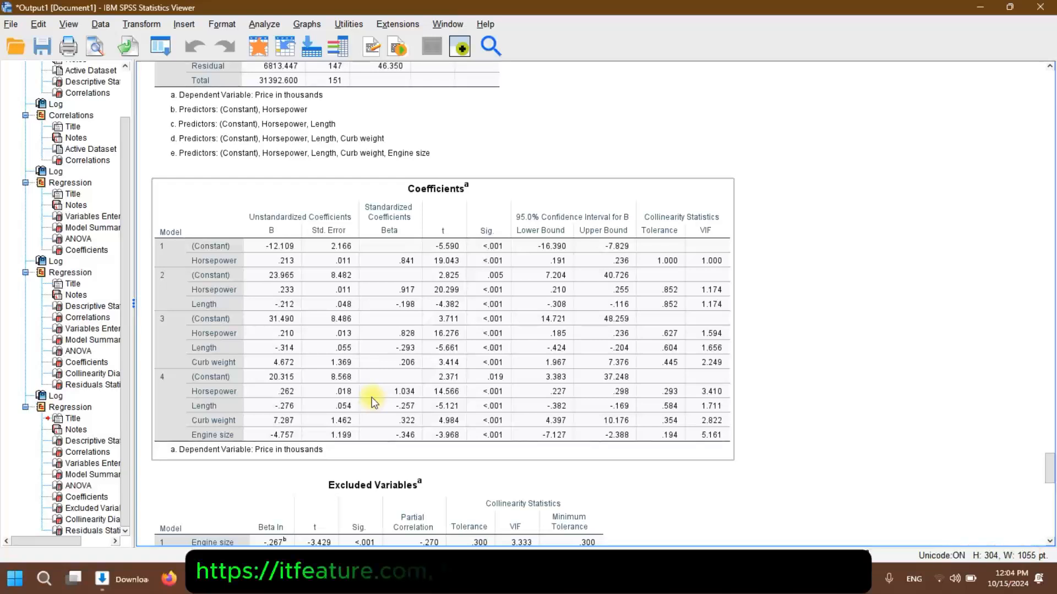
scroll(380, 385, up, 3)
scroll(502, 204, up, 15)
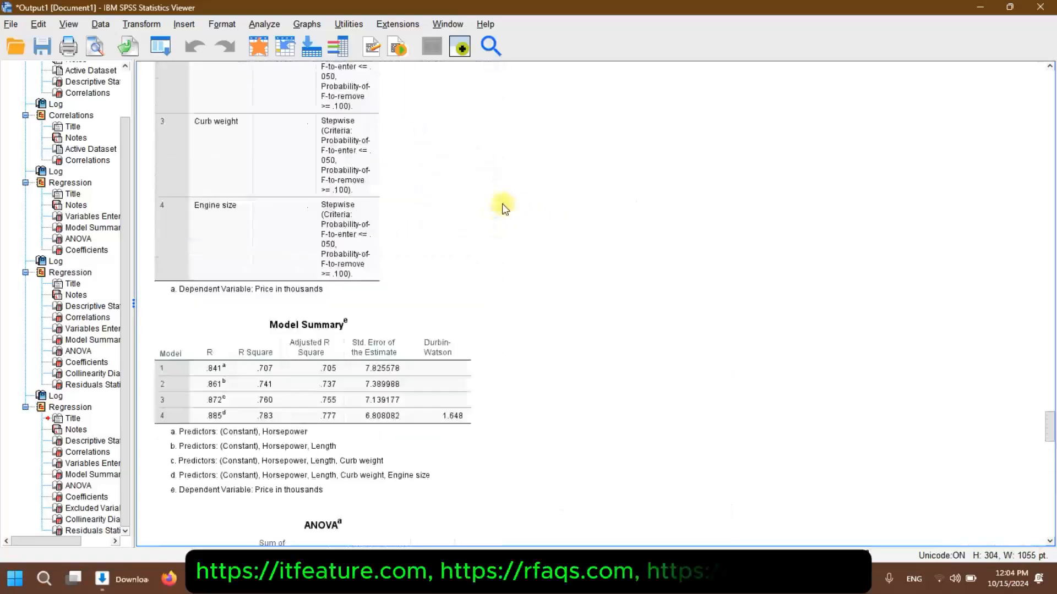
scroll(473, 207, up, 10)
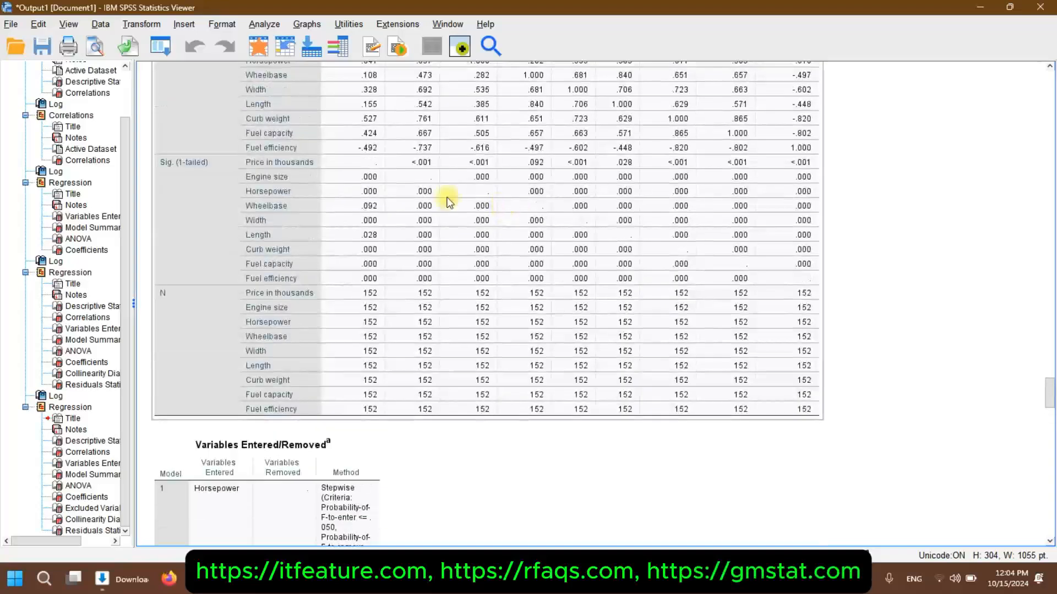
Step: Review the stepwise output from the Variables Entered/Removed table through to the Collinearity Diagnostics and Residuals Statistics
scroll(266, 162, down, 3)
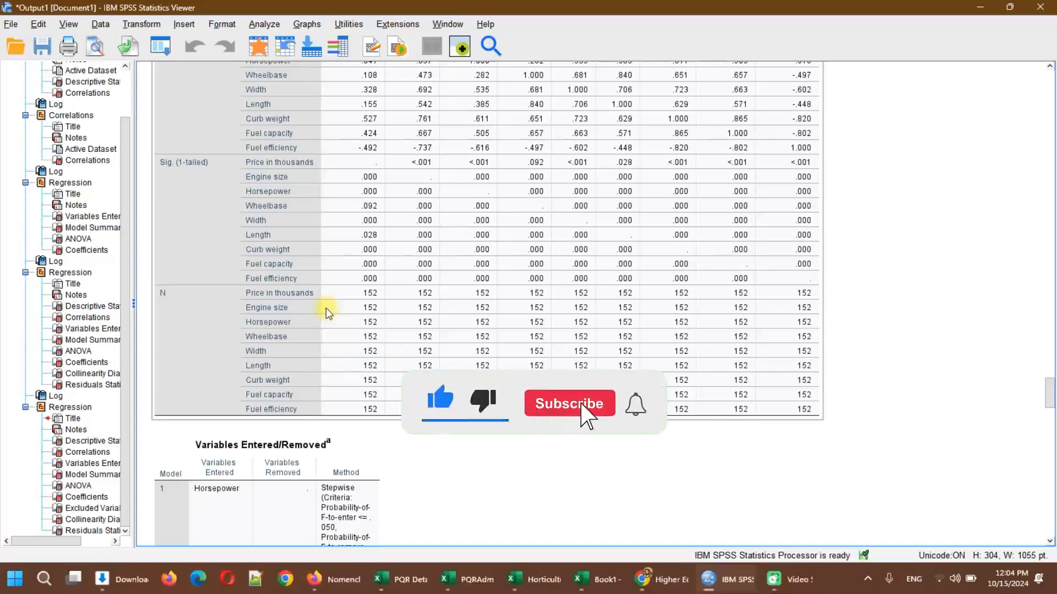
scroll(326, 308, down, 3)
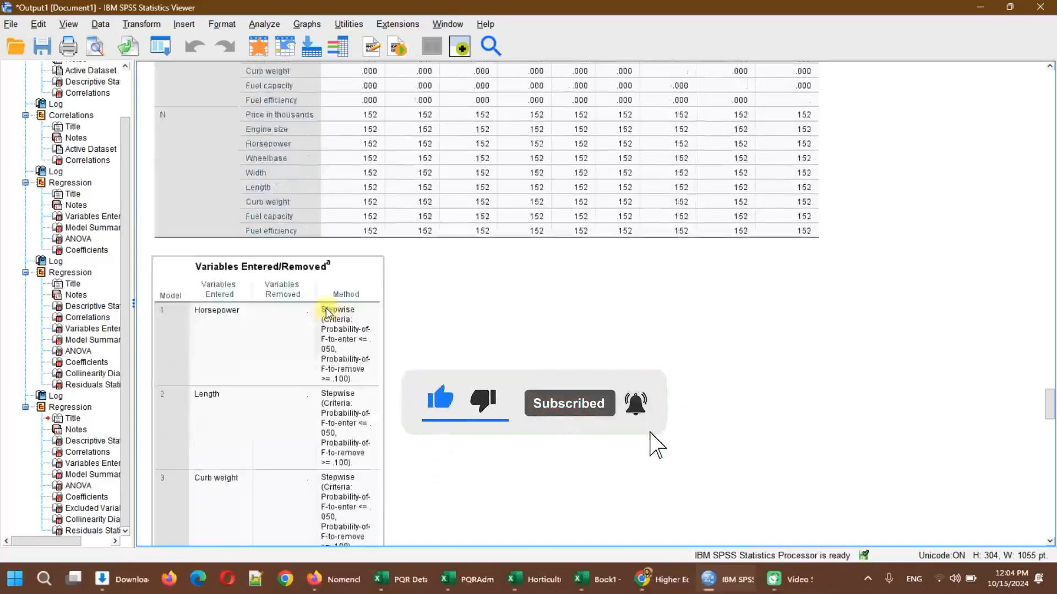
scroll(326, 309, down, 5)
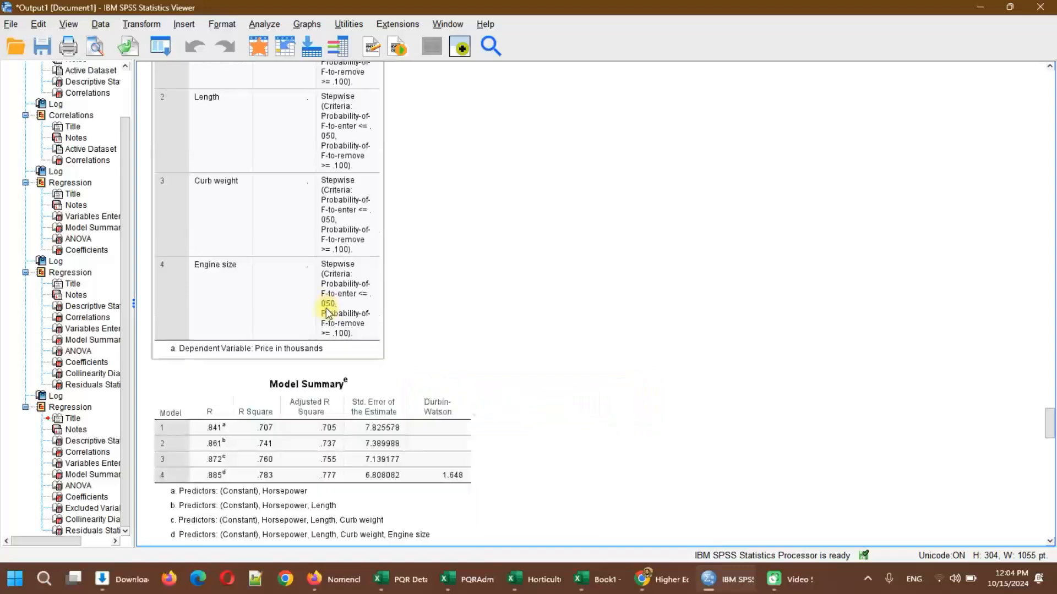
scroll(326, 311, down, 7)
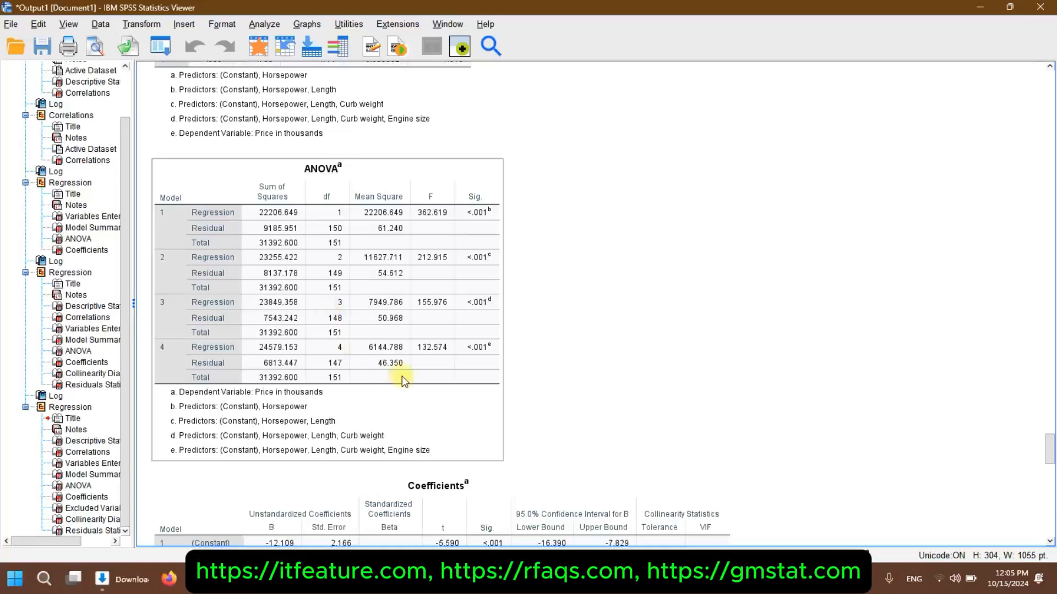
scroll(402, 376, down, 10)
scroll(401, 376, down, 5)
scroll(402, 375, down, 5)
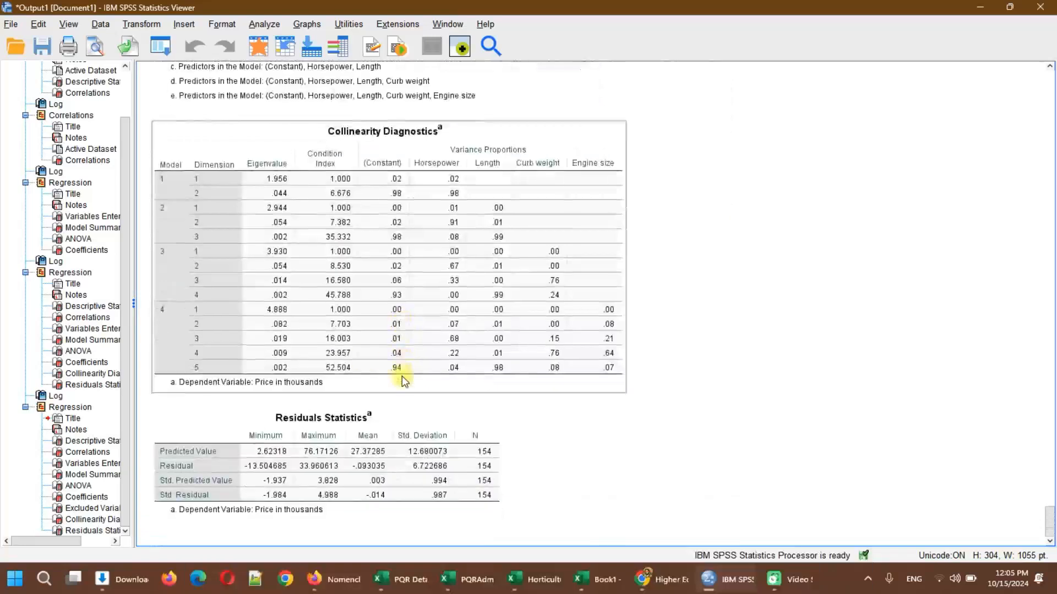
Step: Compare the four stepwise models in the Coefficients table and in the Model Summary table
scroll(350, 284, up, 10)
scroll(352, 285, up, 5)
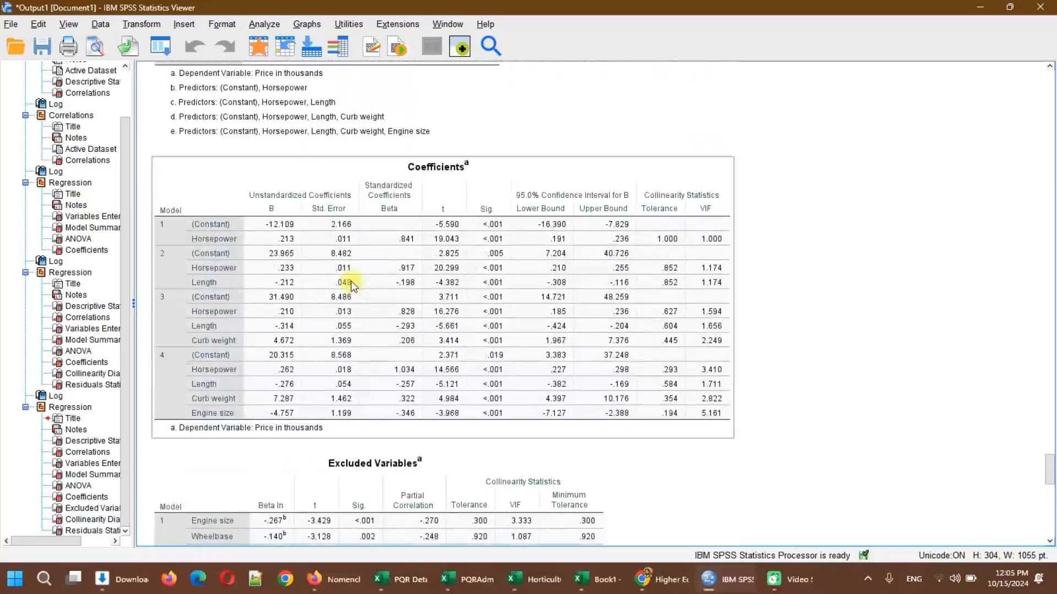
click(316, 292)
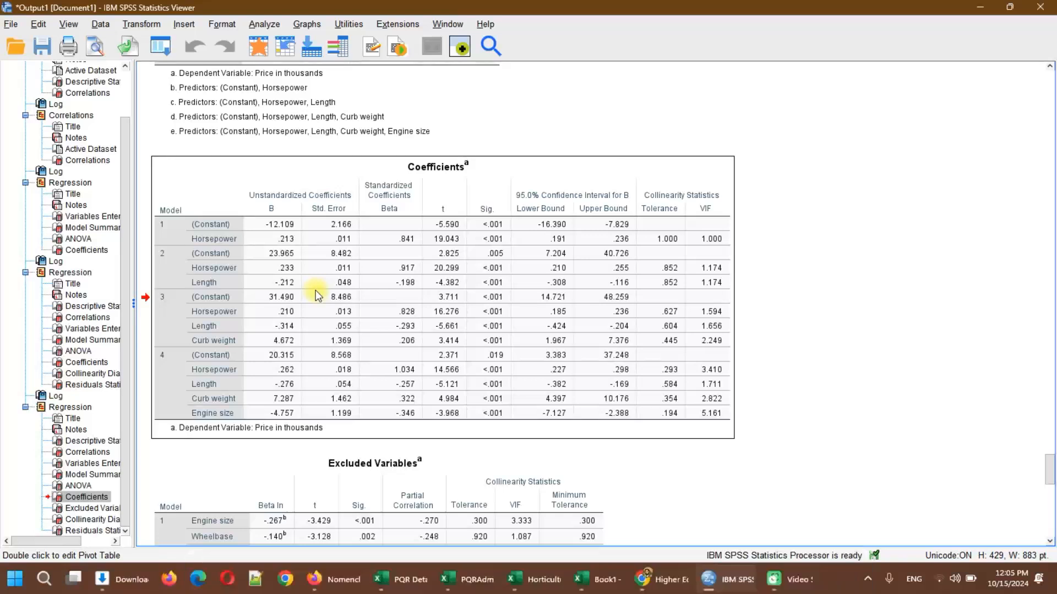
scroll(315, 290, up, 5)
scroll(316, 191, up, 3)
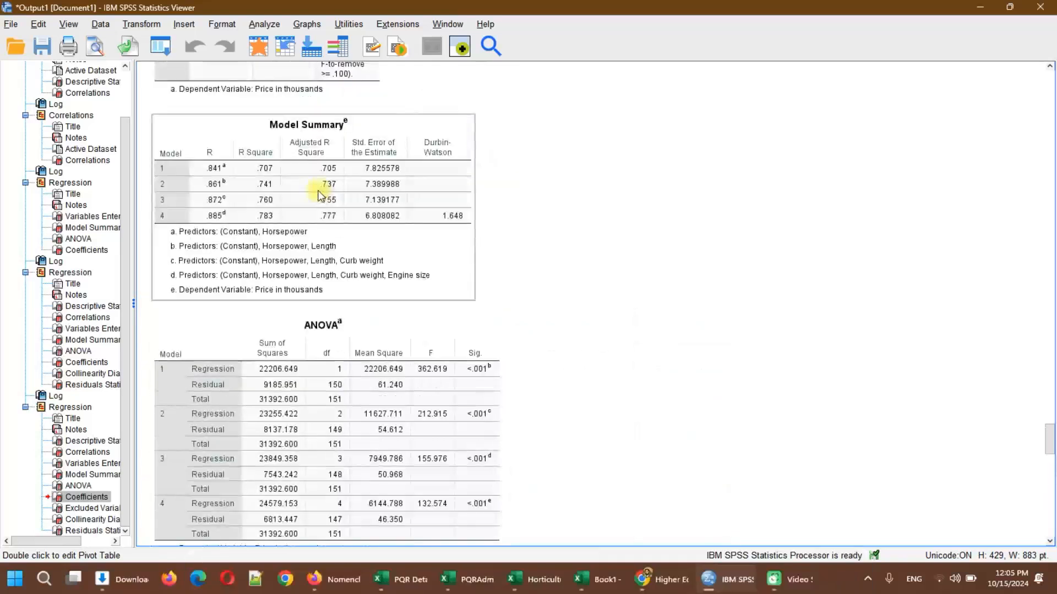
click(293, 223)
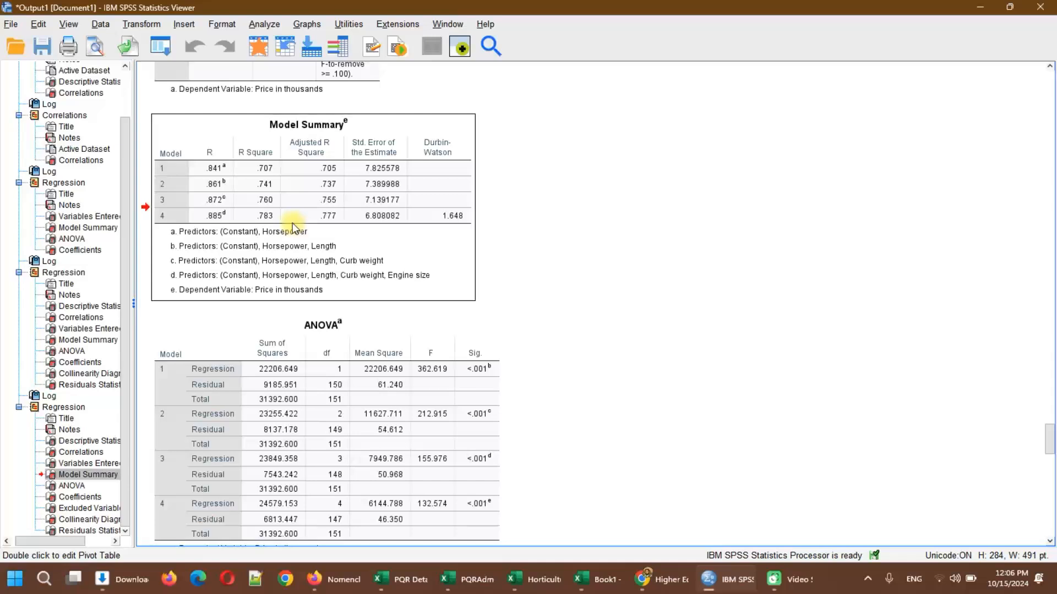
Step: Check the stepwise ANOVA and Coefficients tables against the Excluded Variables table for each model
scroll(292, 223, down, 2)
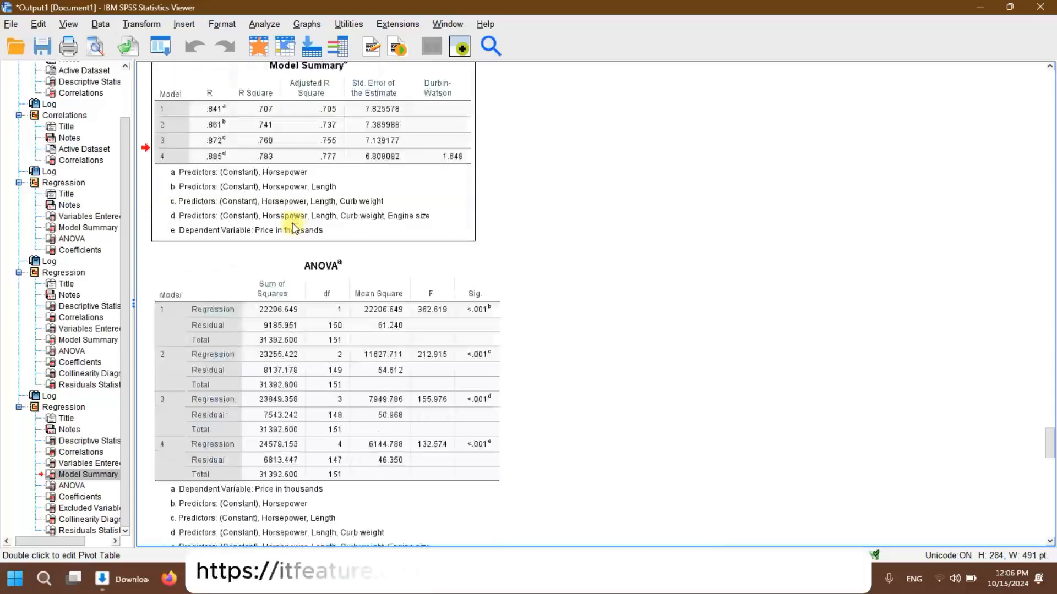
scroll(419, 325, down, 12)
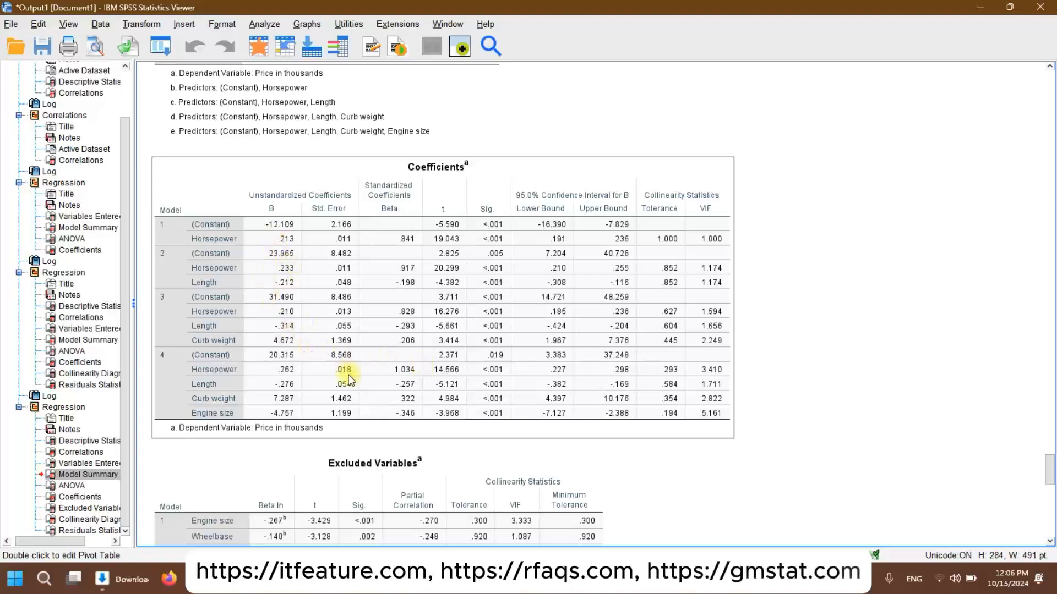
scroll(348, 377, down, 5)
scroll(348, 374, down, 5)
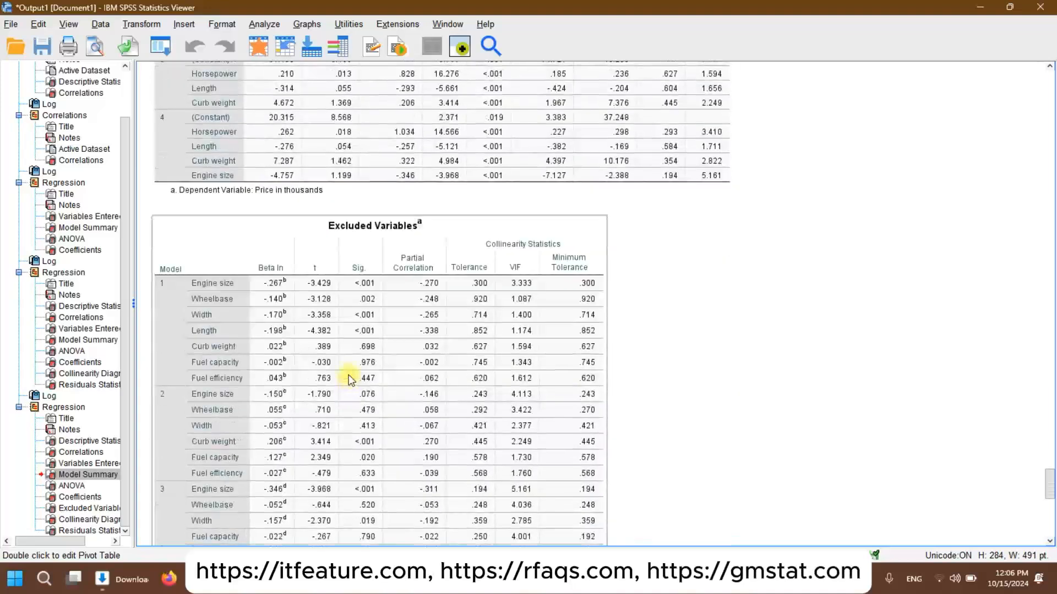
click(201, 199)
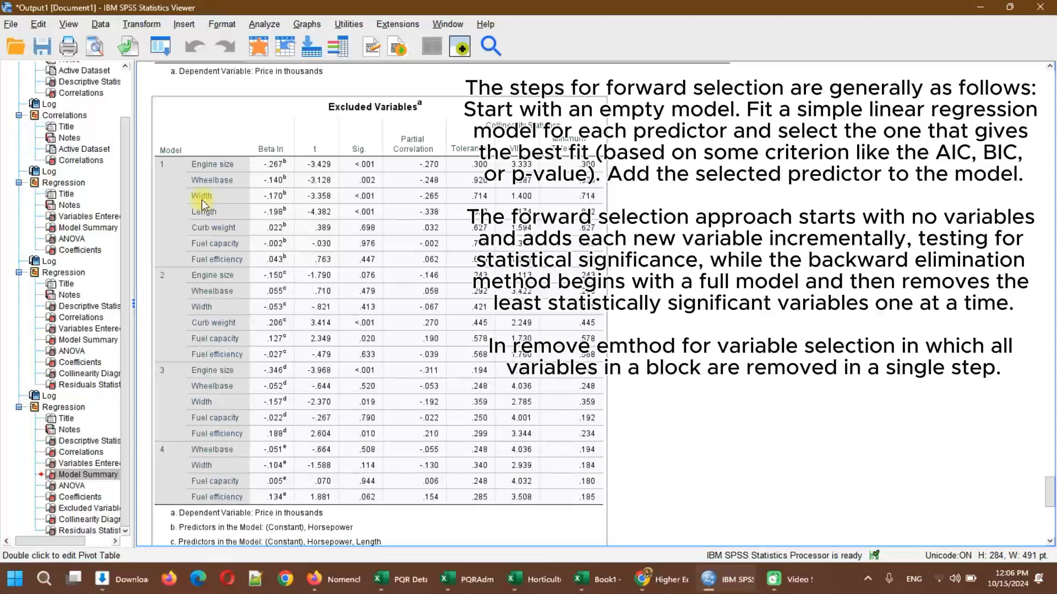
scroll(202, 199, up, 10)
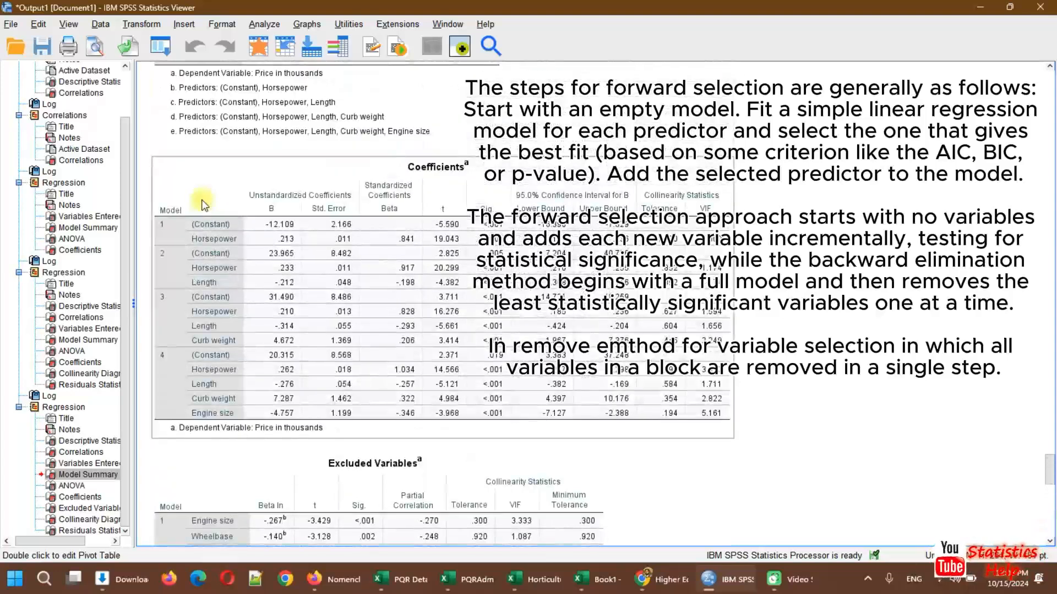
Step: Examine the stepwise regression's Excluded Variables table across the four models, followed by the Collinearity Diagnostics and Residuals Statistics tables
scroll(202, 205, down, 8)
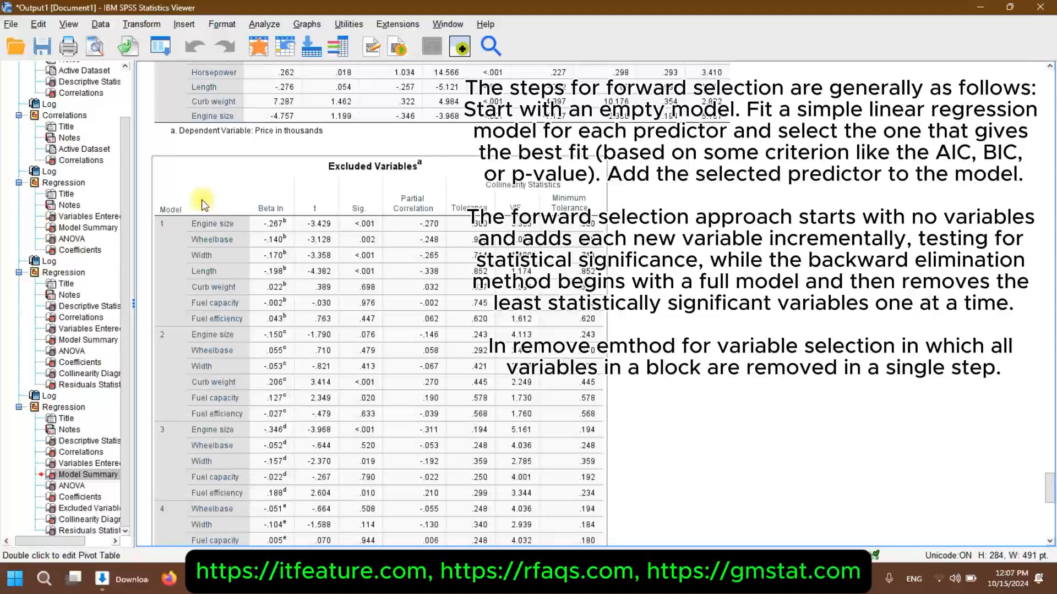
scroll(202, 205, down, 6)
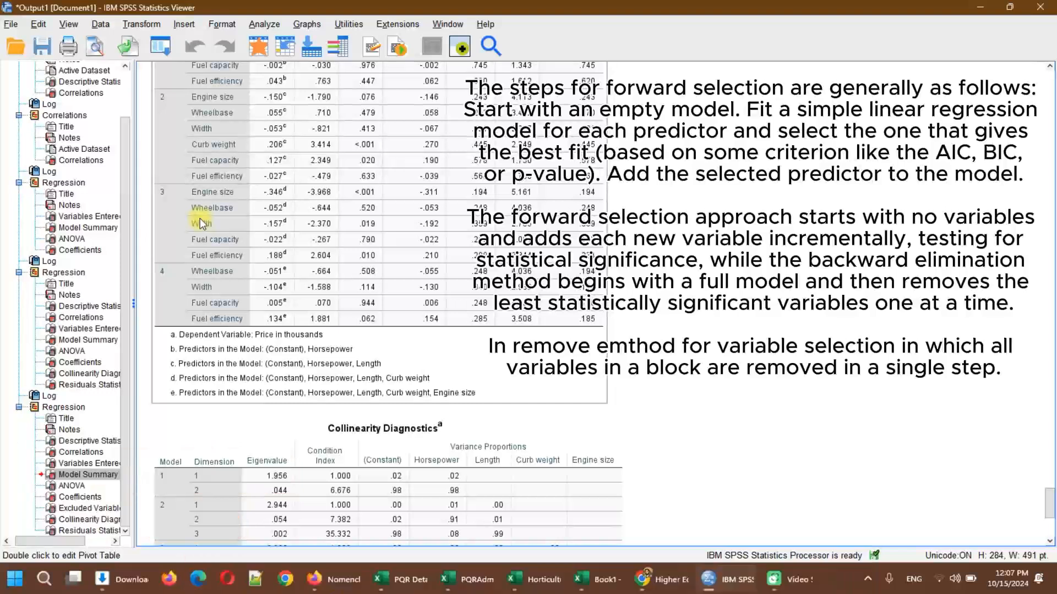
scroll(361, 319, up, 5)
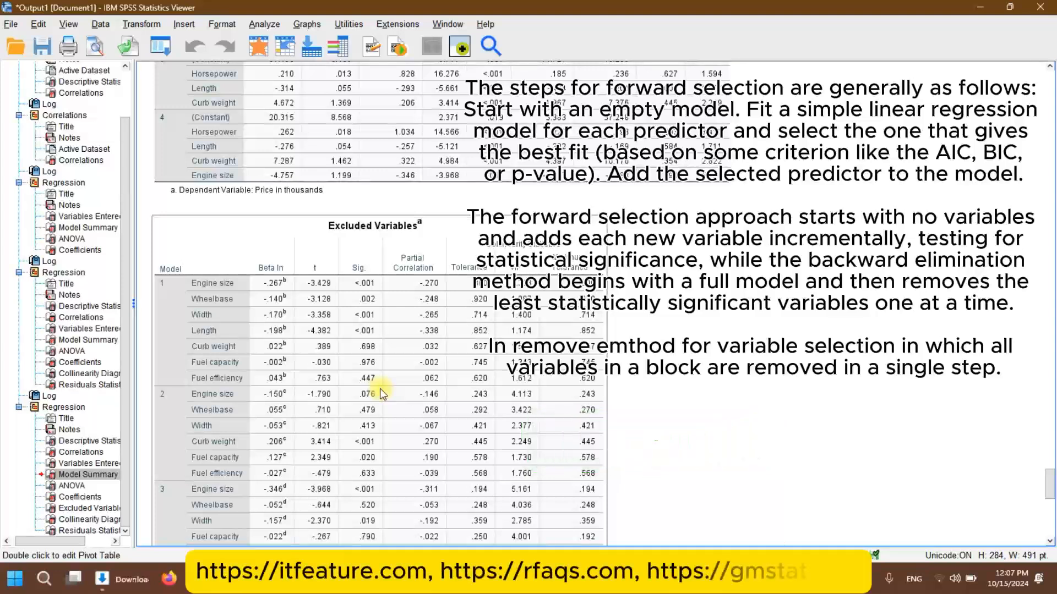
scroll(379, 389, down, 5)
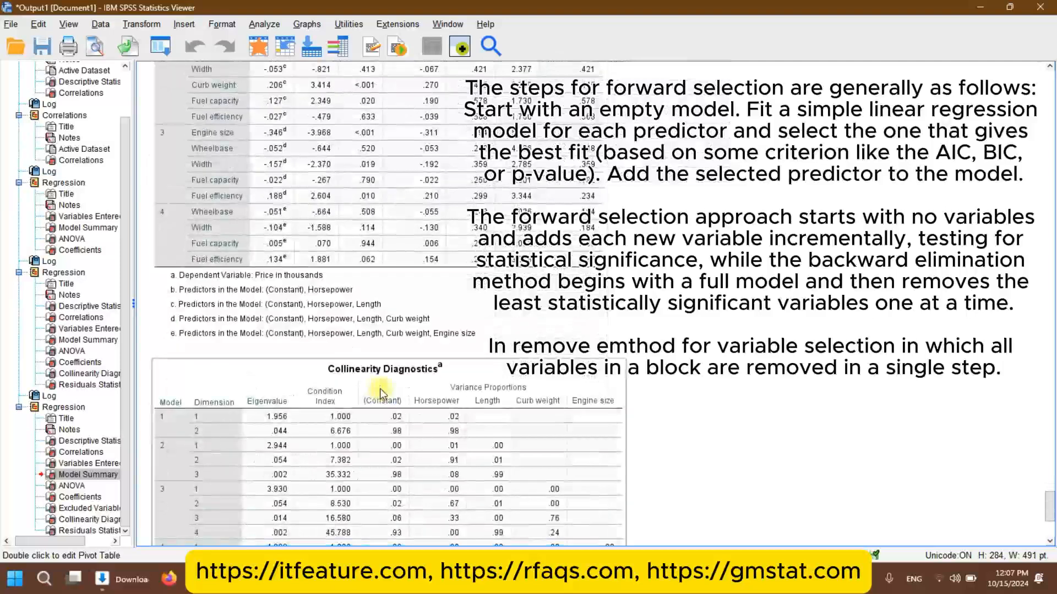
scroll(380, 389, down, 3)
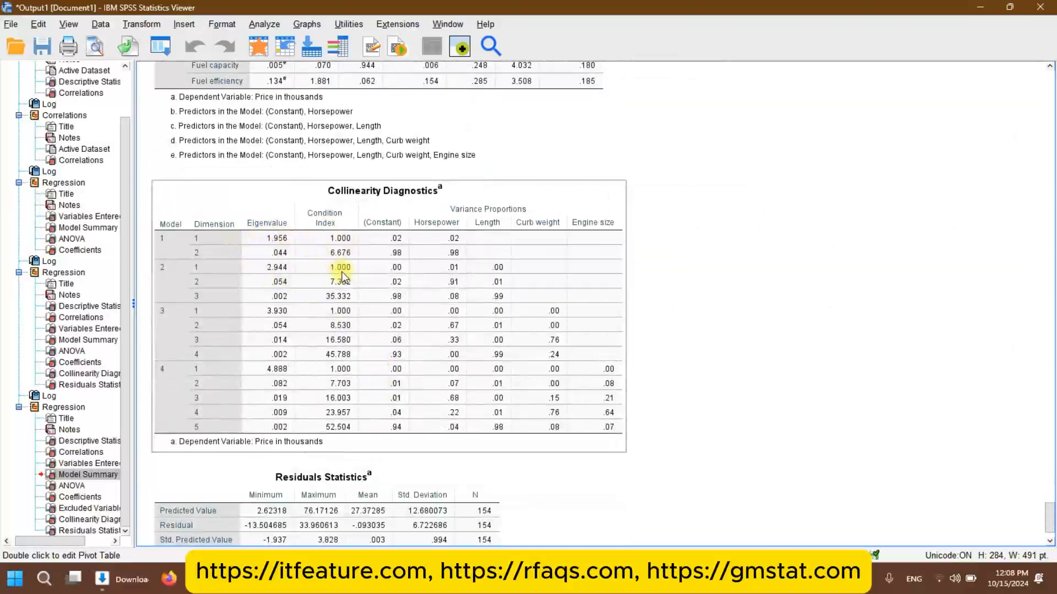
scroll(342, 272, down, 1)
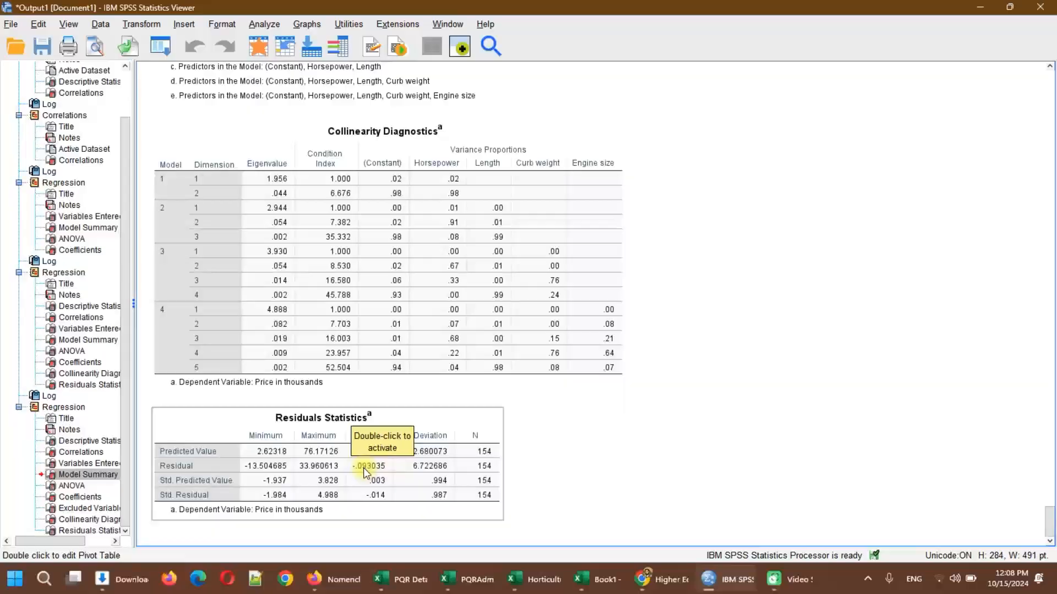